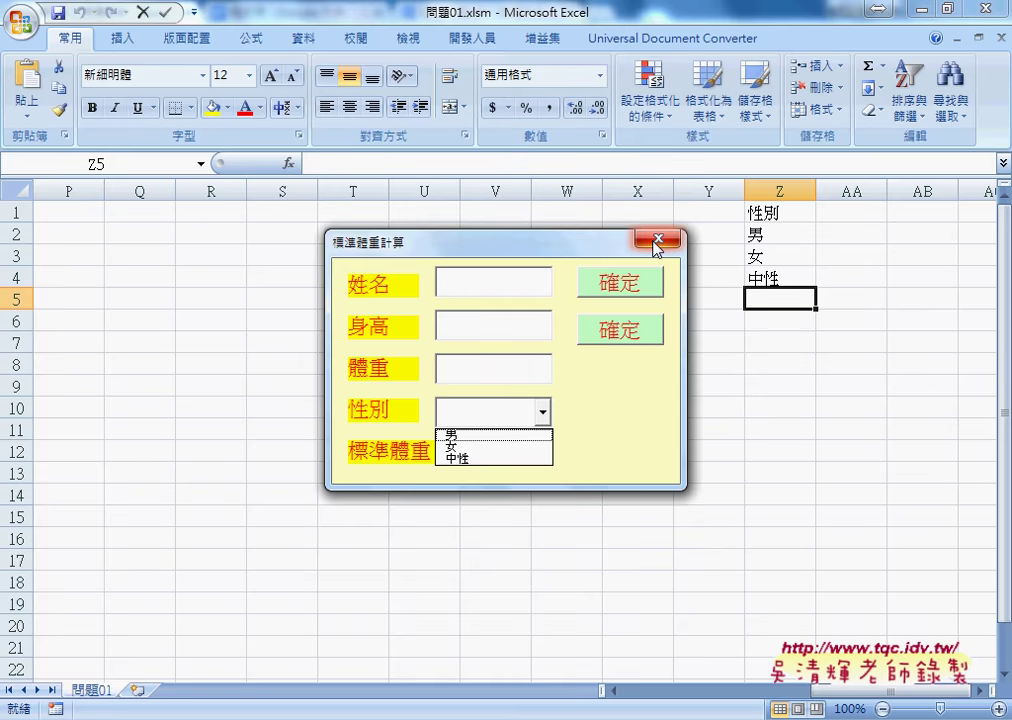
Step: Close the running form and change the second button's Caption from 確定 to 清除
left_click(653, 241)
left_click(655, 238)
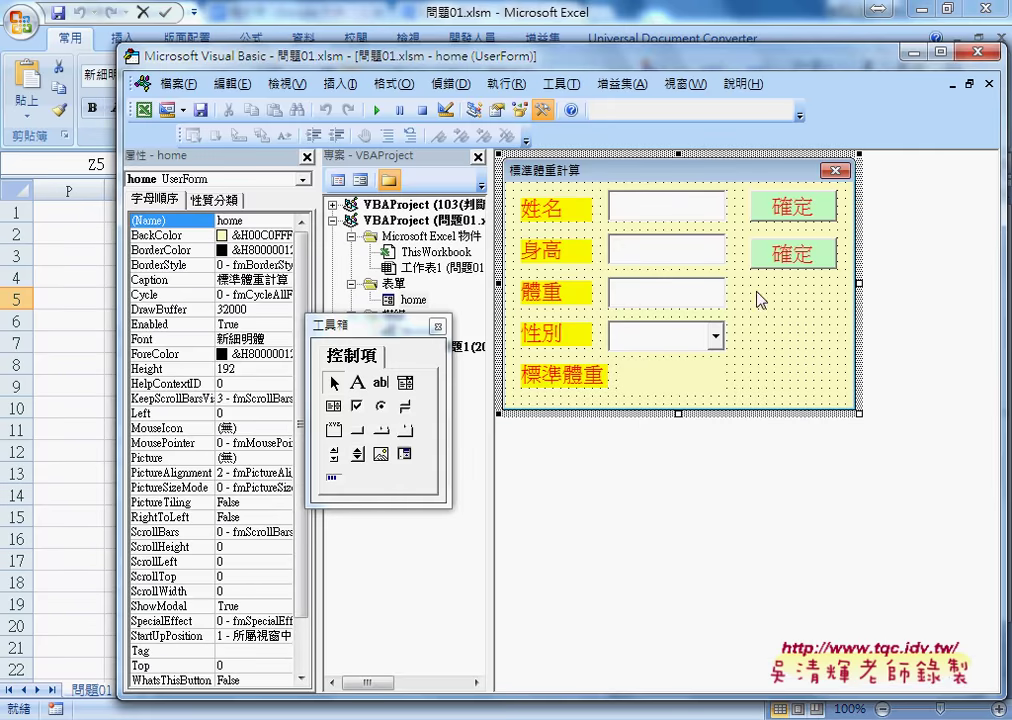
left_click(790, 254)
left_click(262, 309)
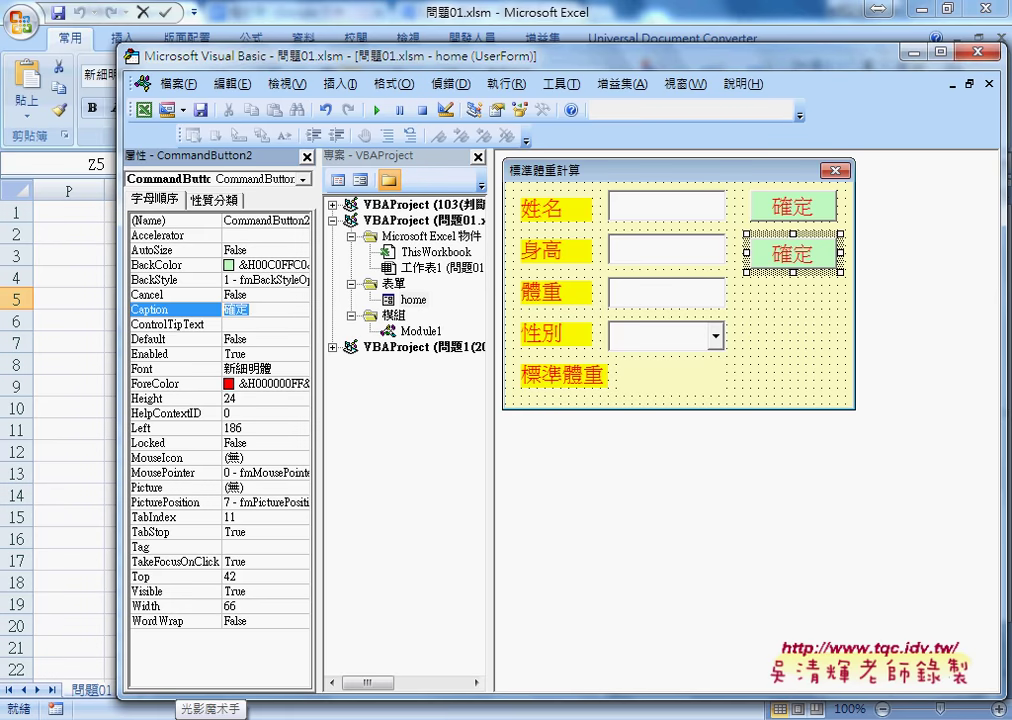
key("ctrl+space")
type("清")
type("除")
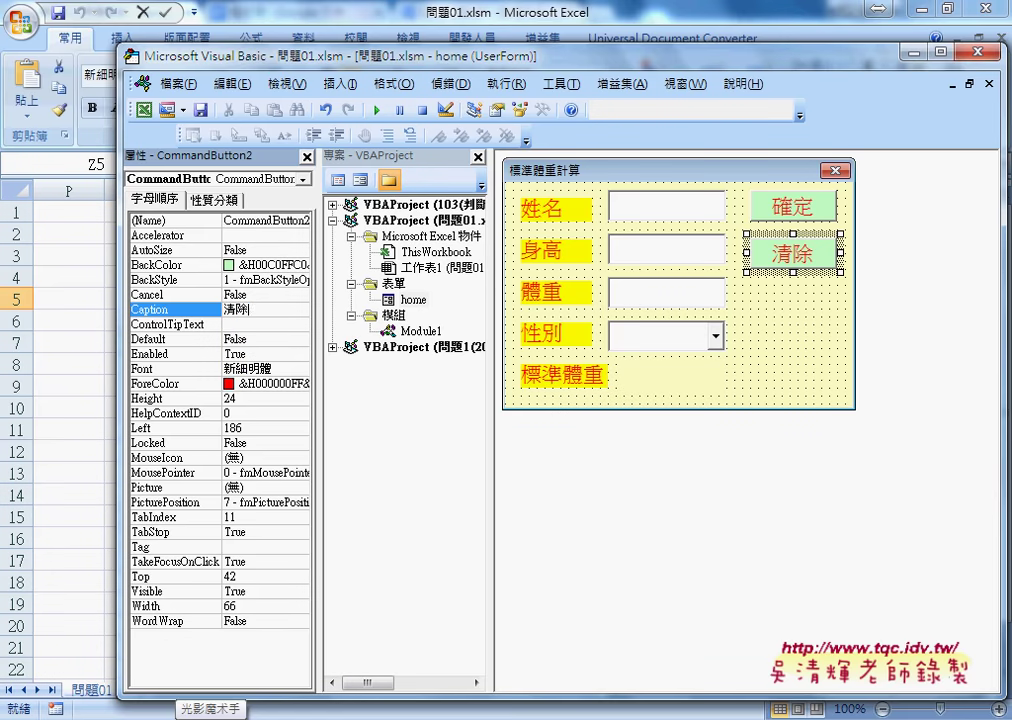
Step: Check the first 確定 button, the result label and the 姓名, 身高 and 性別 controls
left_click(790, 215)
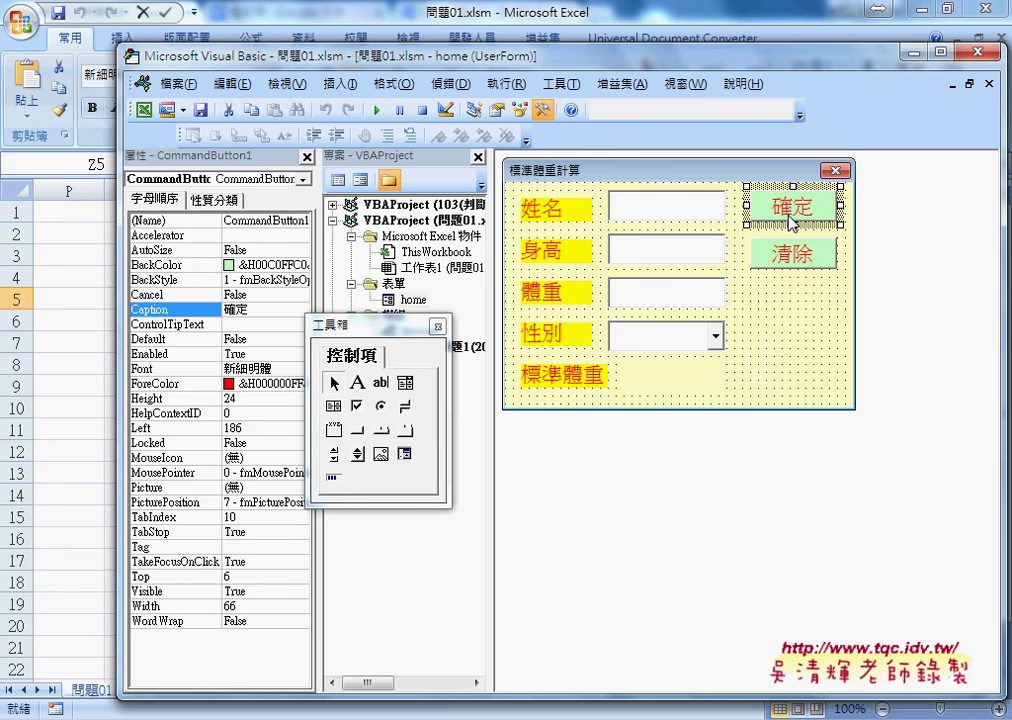
left_click(656, 389)
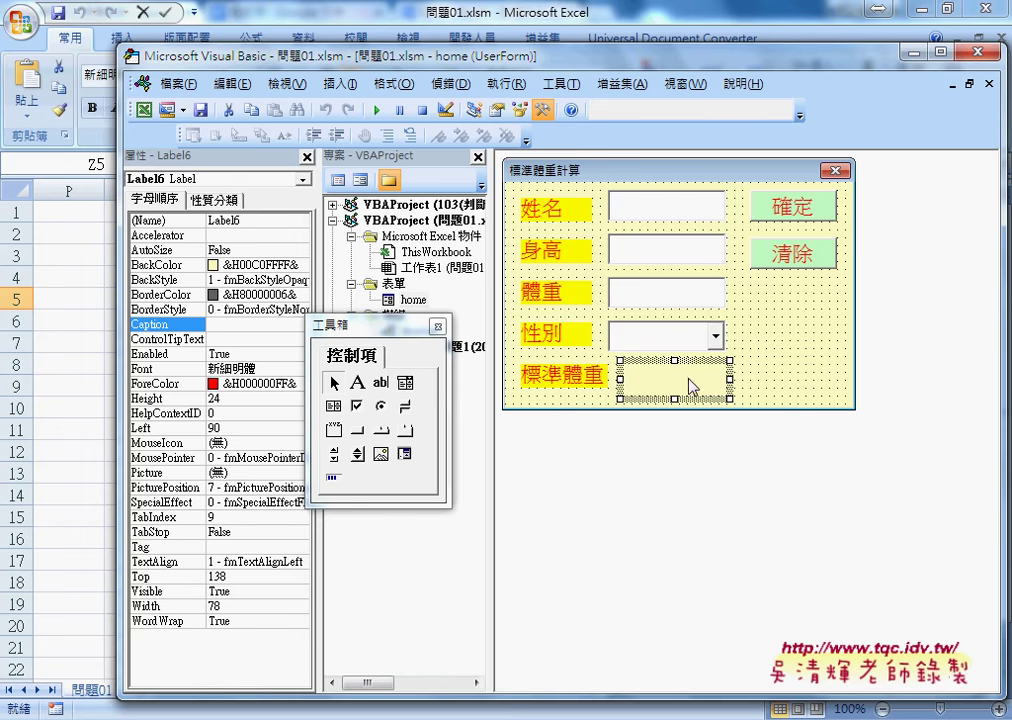
left_click(651, 206)
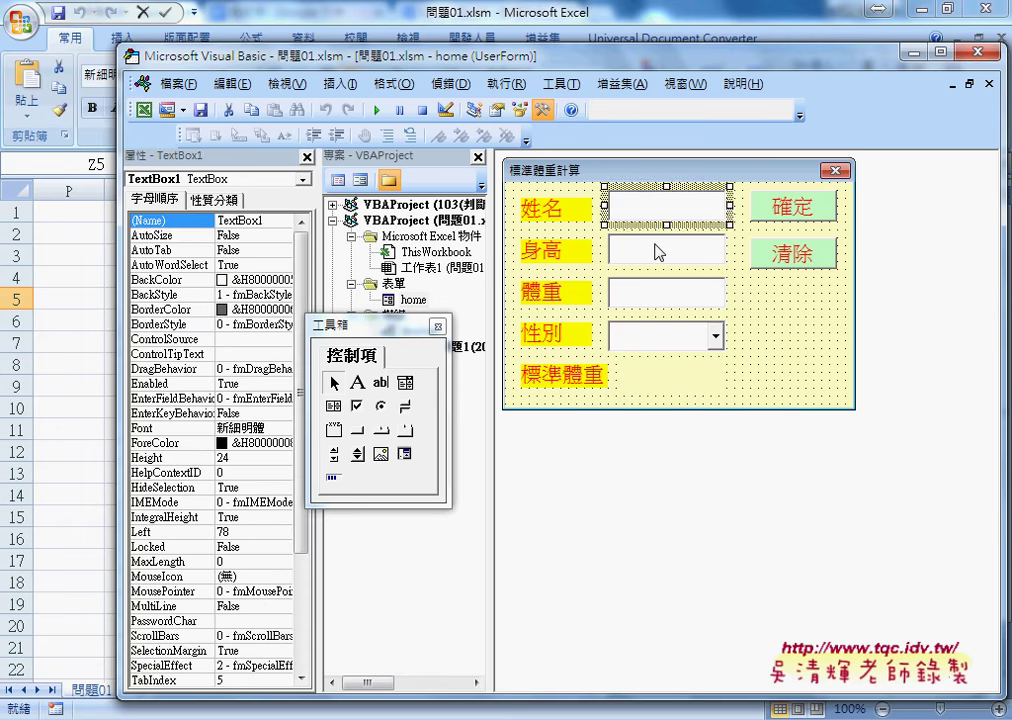
left_click(655, 249)
left_click(662, 337)
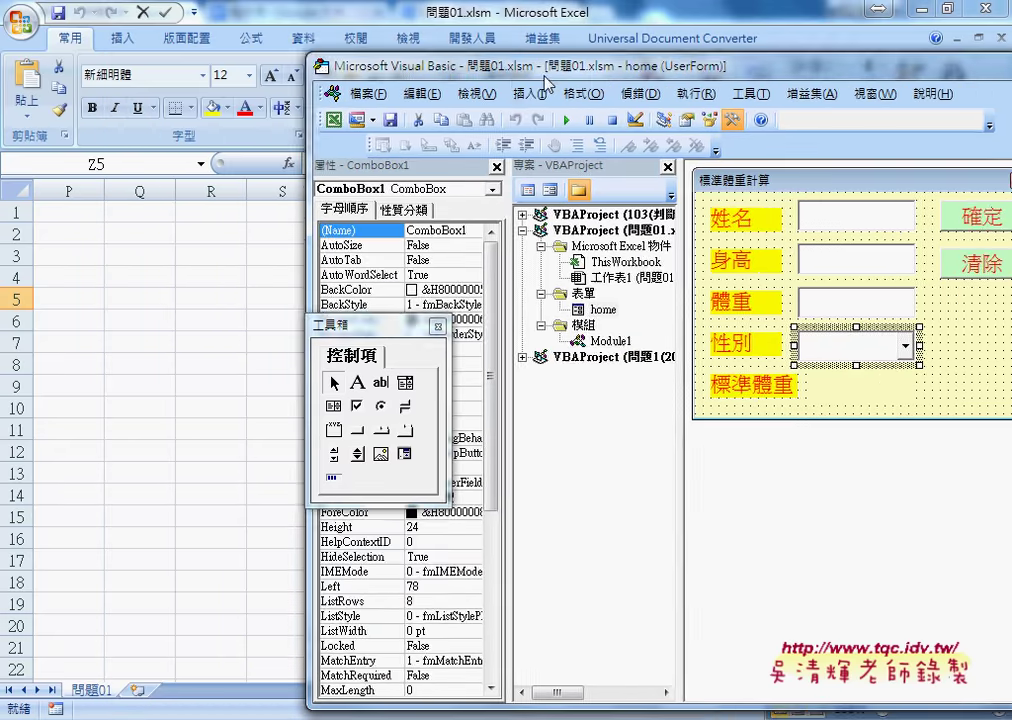
left_click_drag(430, 60, 466, 62)
Step: Scroll the worksheet back to column A, select B7:G7, and return to the code editor
left_click(140, 472)
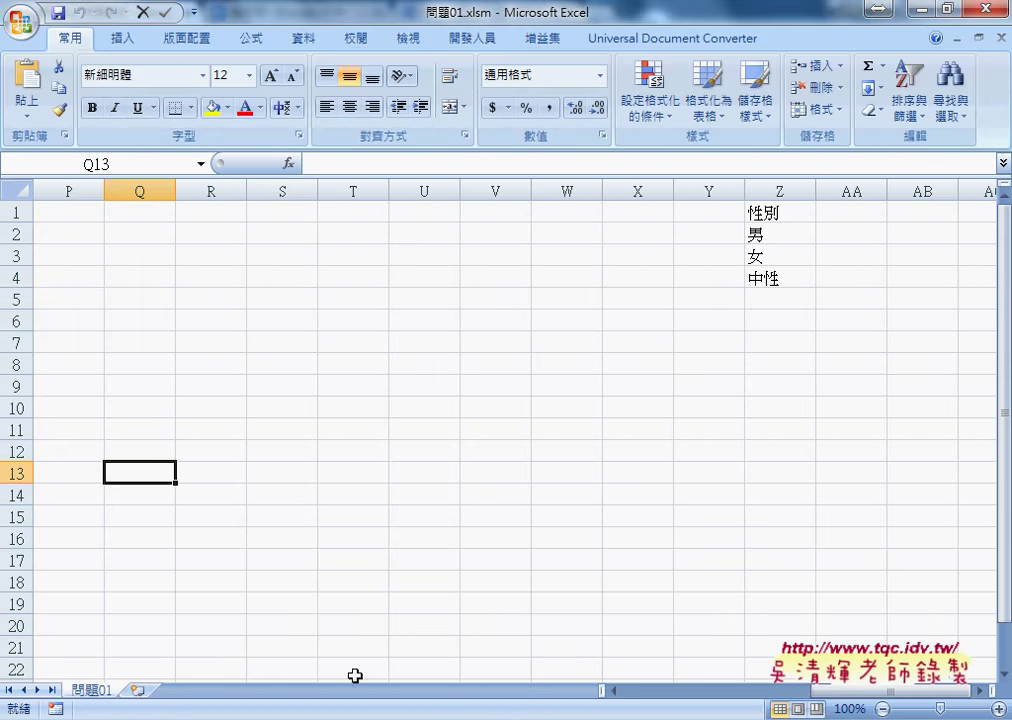
left_click_drag(793, 693, 610, 690)
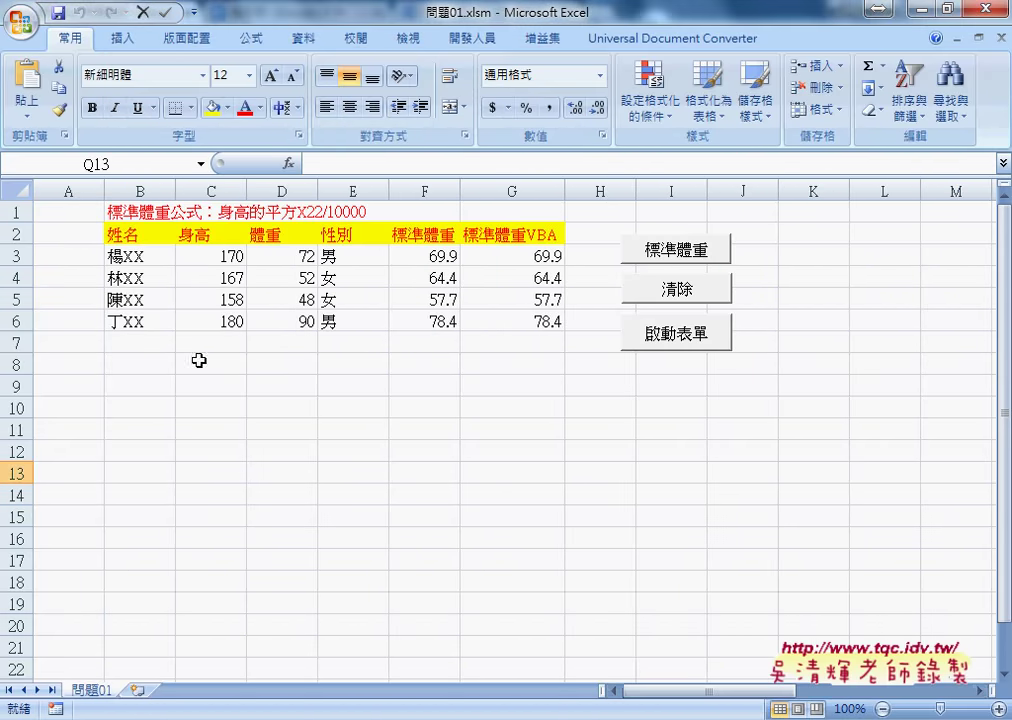
mouse_move(128, 255)
left_mouse_down()
mouse_move(130, 321)
mouse_move(507, 347)
mouse_move(425, 341)
left_mouse_up()
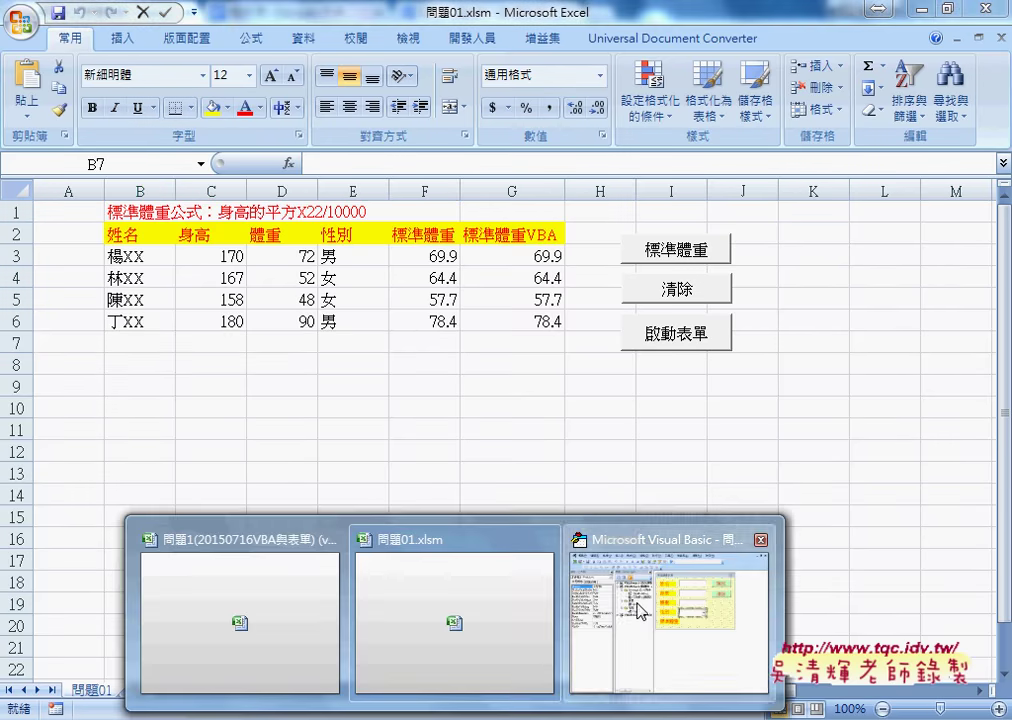
left_click(667, 610)
Step: Move the editor and Toolbox aside, then open the home form's code from the 確定 button
left_click_drag(709, 82, 367, 68)
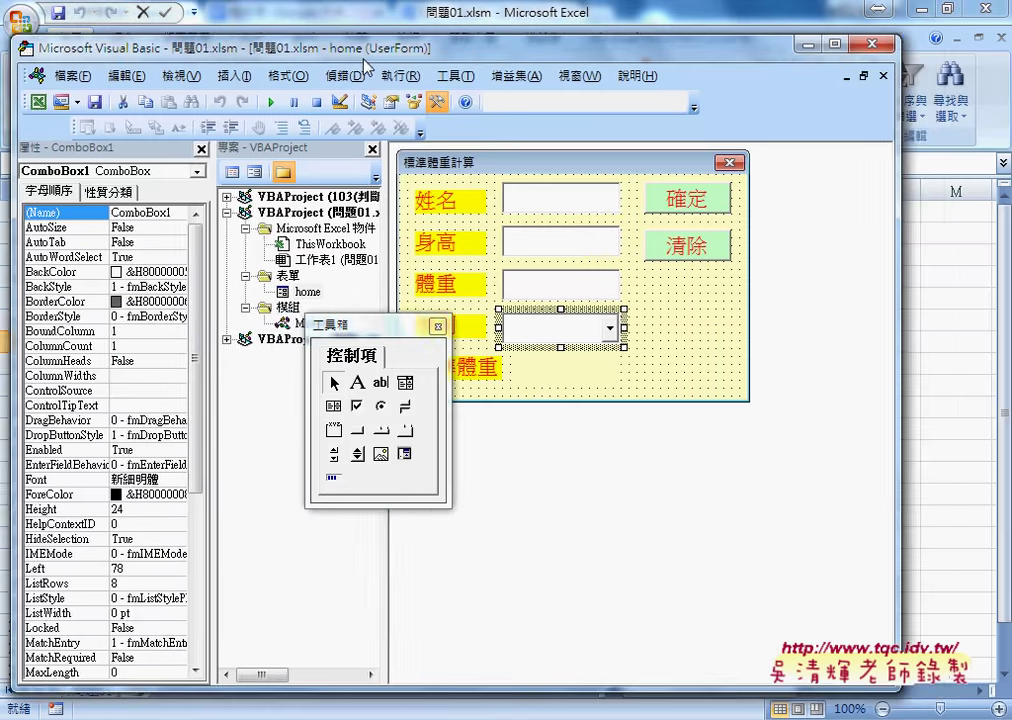
left_click_drag(373, 328, 826, 450)
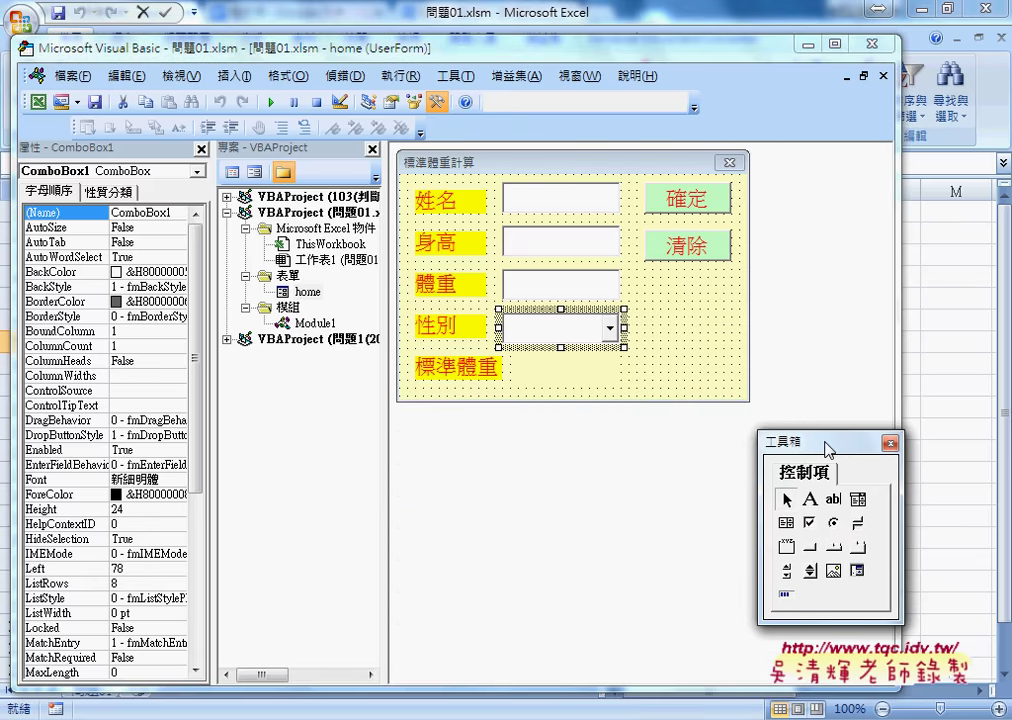
left_click(680, 205)
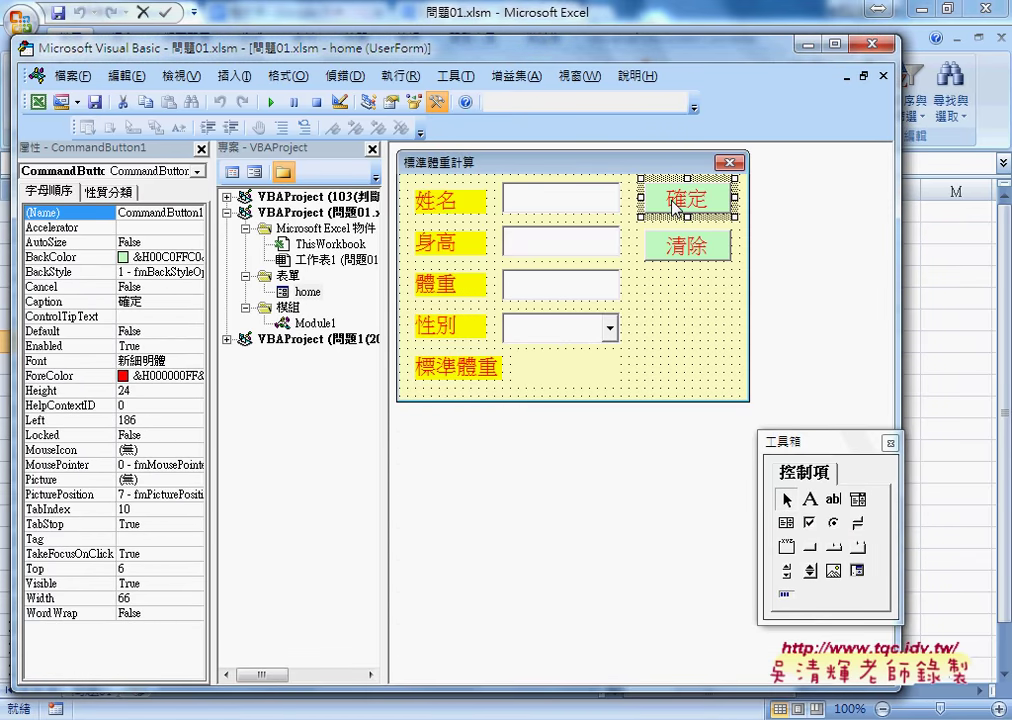
key("F7")
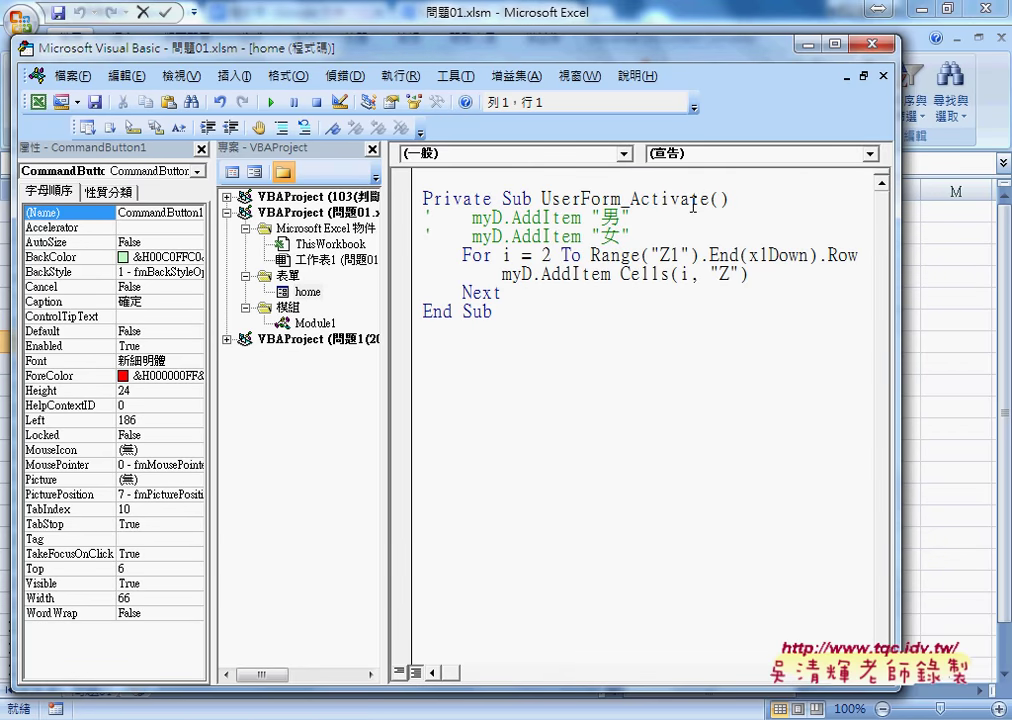
double_click(308, 291)
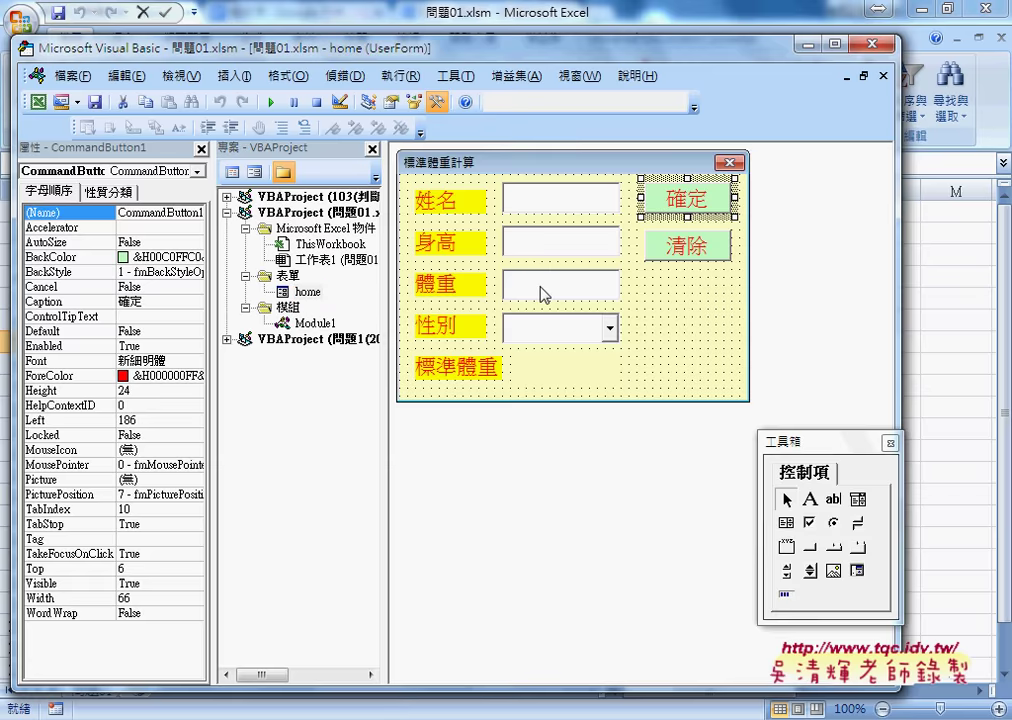
left_click(694, 273)
left_click(693, 205)
key("F7")
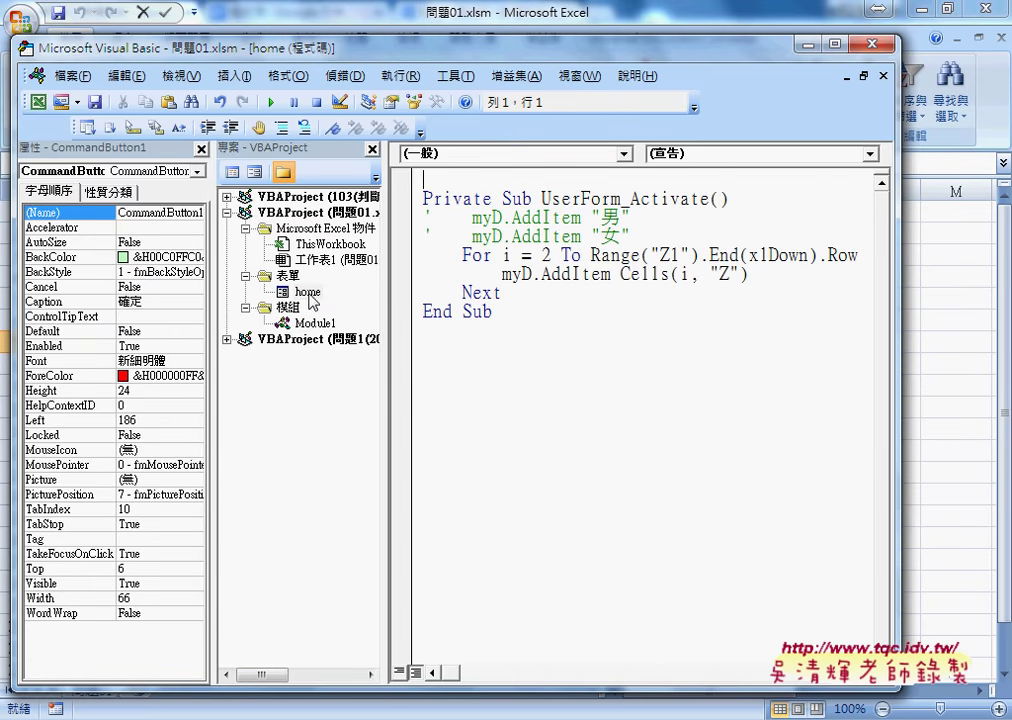
Step: Return from Module1 to the home form's code via the 清除 button and show its Object list
left_click(316, 323)
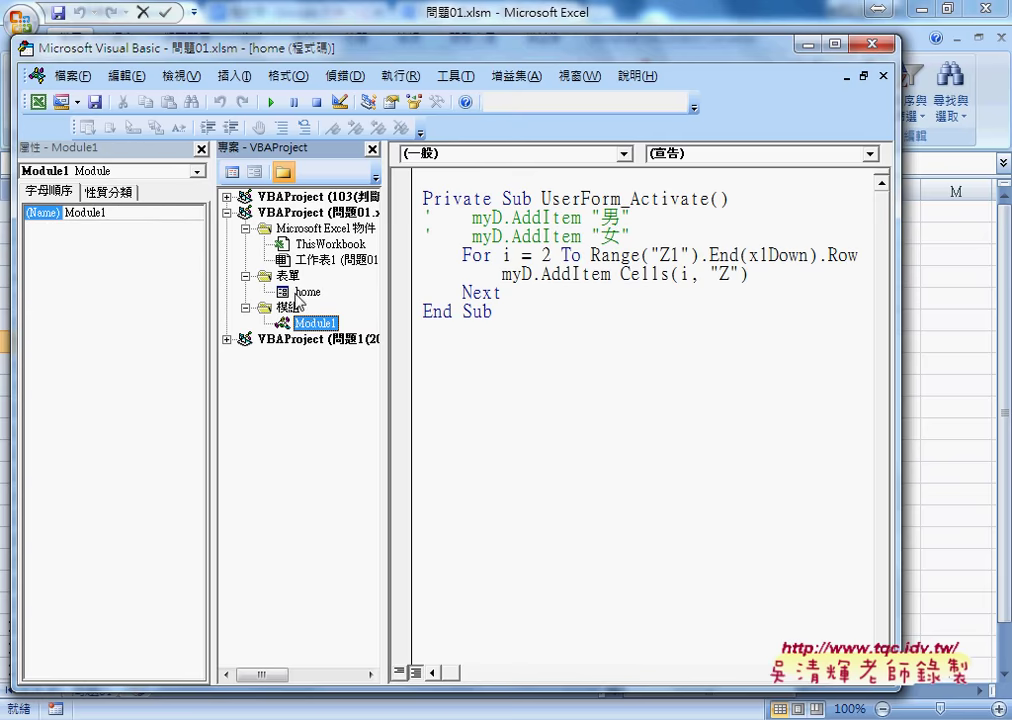
double_click(300, 293)
key("F7")
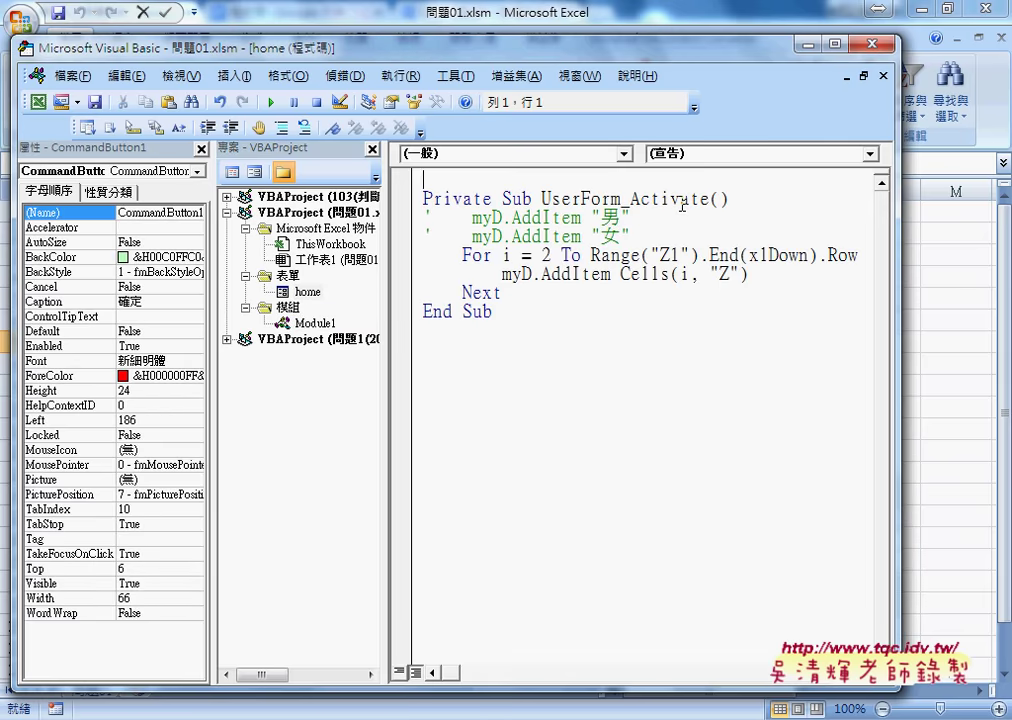
double_click(305, 291)
left_click(678, 250)
key("F7")
left_click(492, 155)
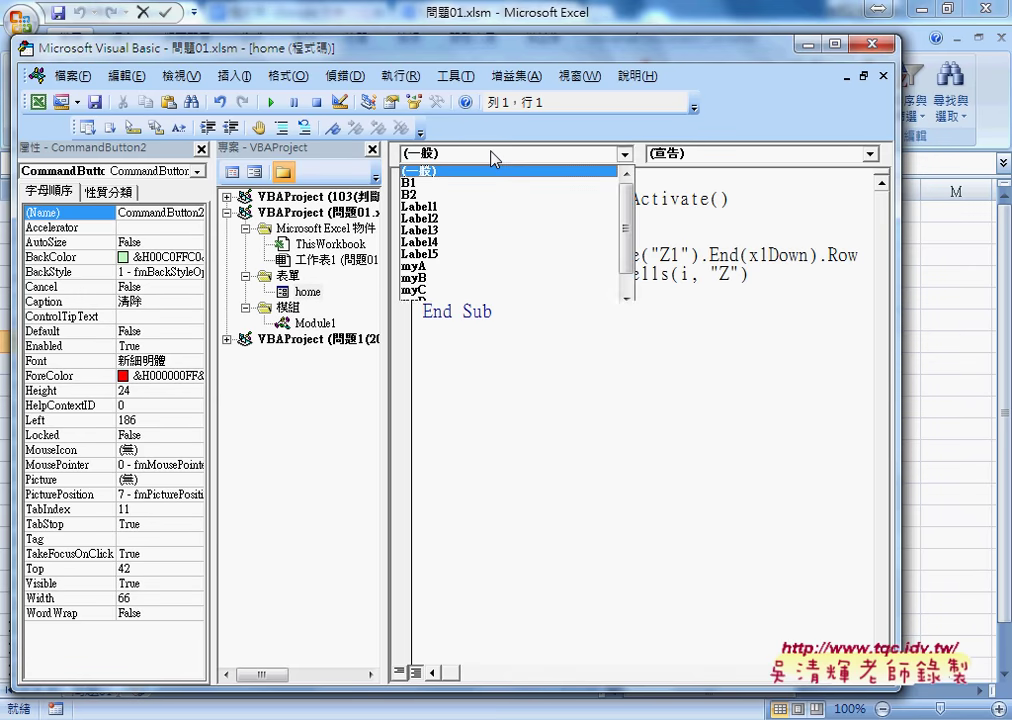
Step: Insert an empty Private Sub B1_Click() stub and highlight the B1 and Click parts of its name
left_click(490, 183)
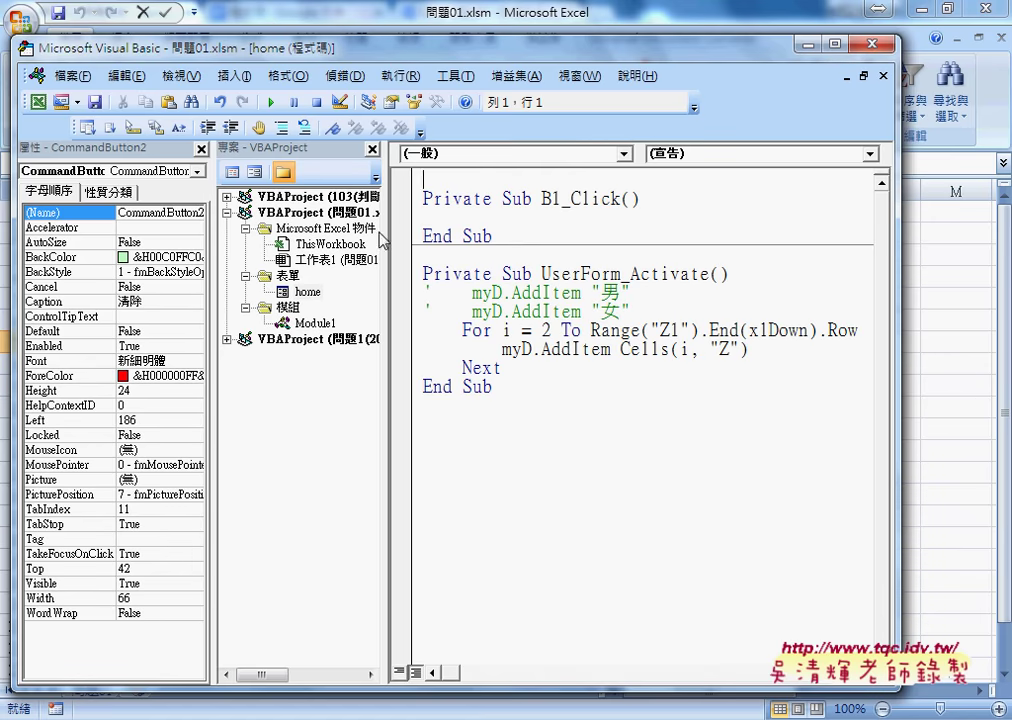
left_click(502, 218)
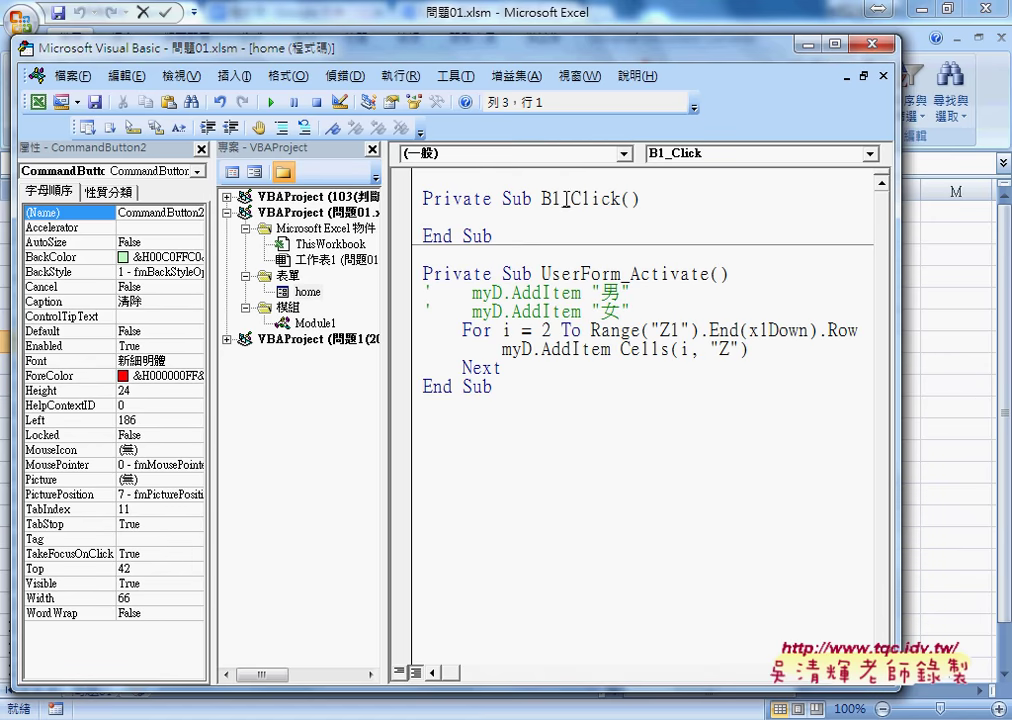
left_click_drag(561, 199, 541, 199)
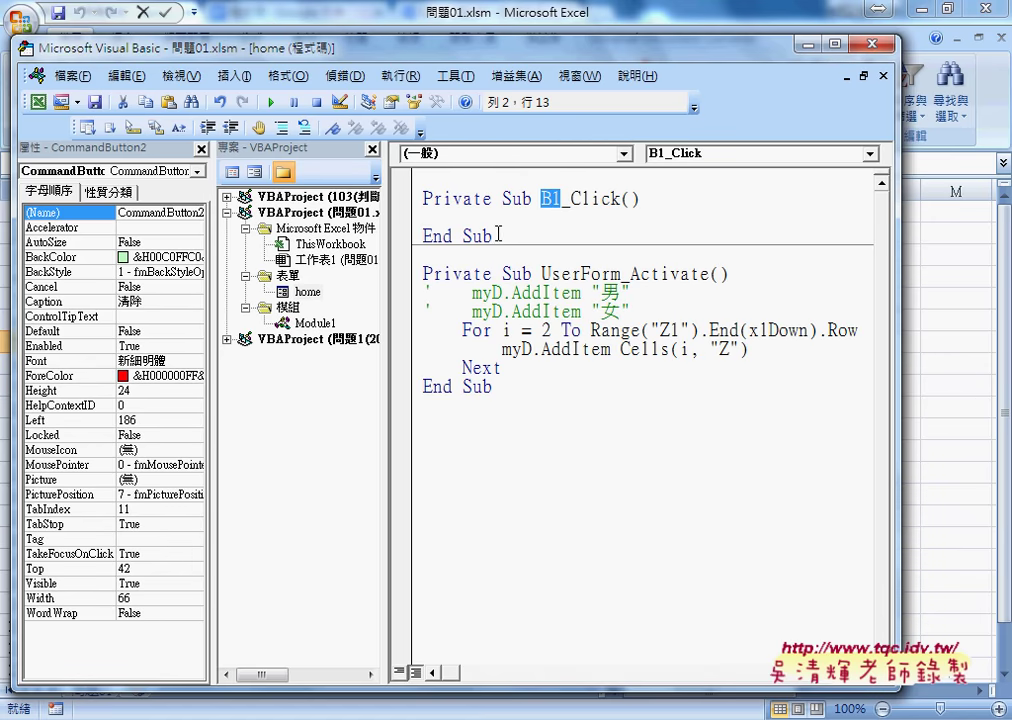
left_click(236, 234)
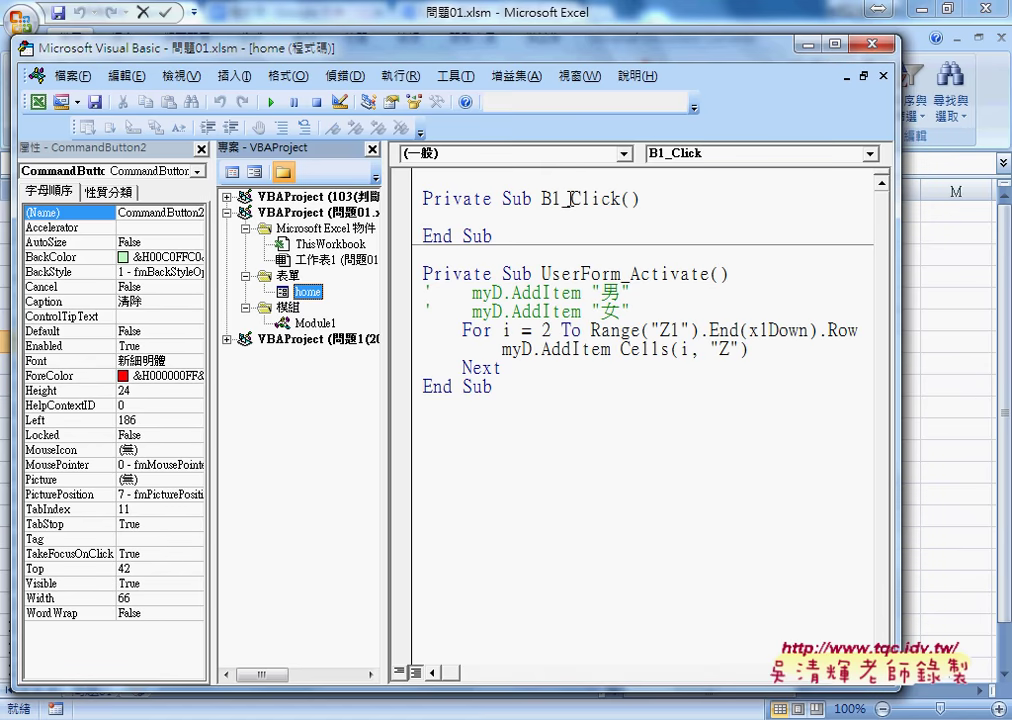
left_click_drag(570, 199, 623, 199)
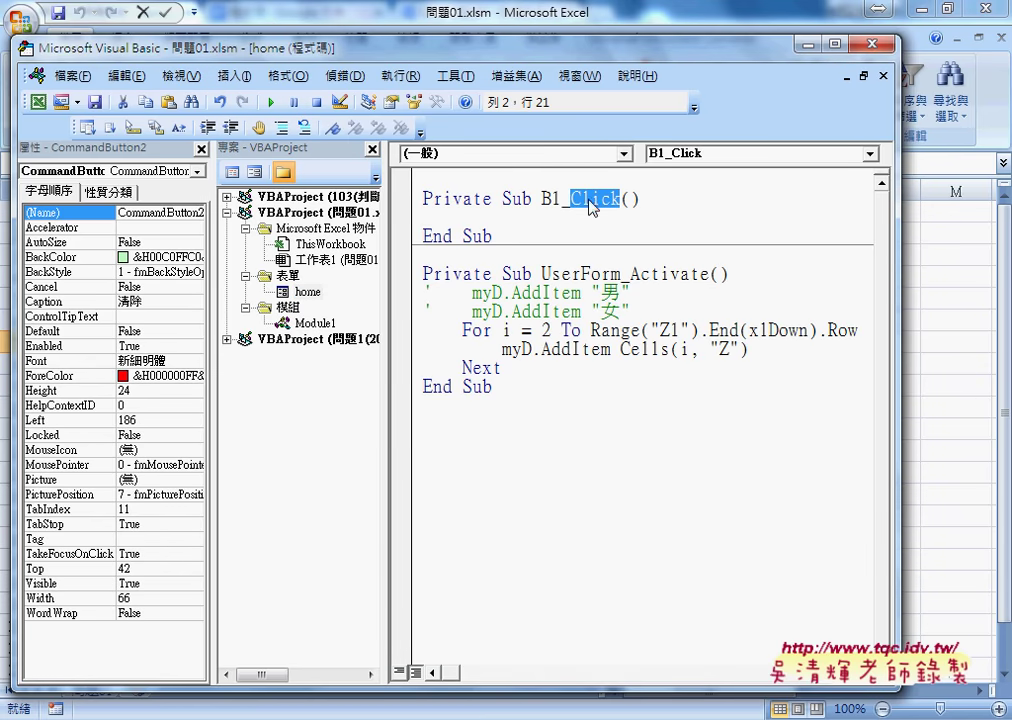
left_click(557, 220)
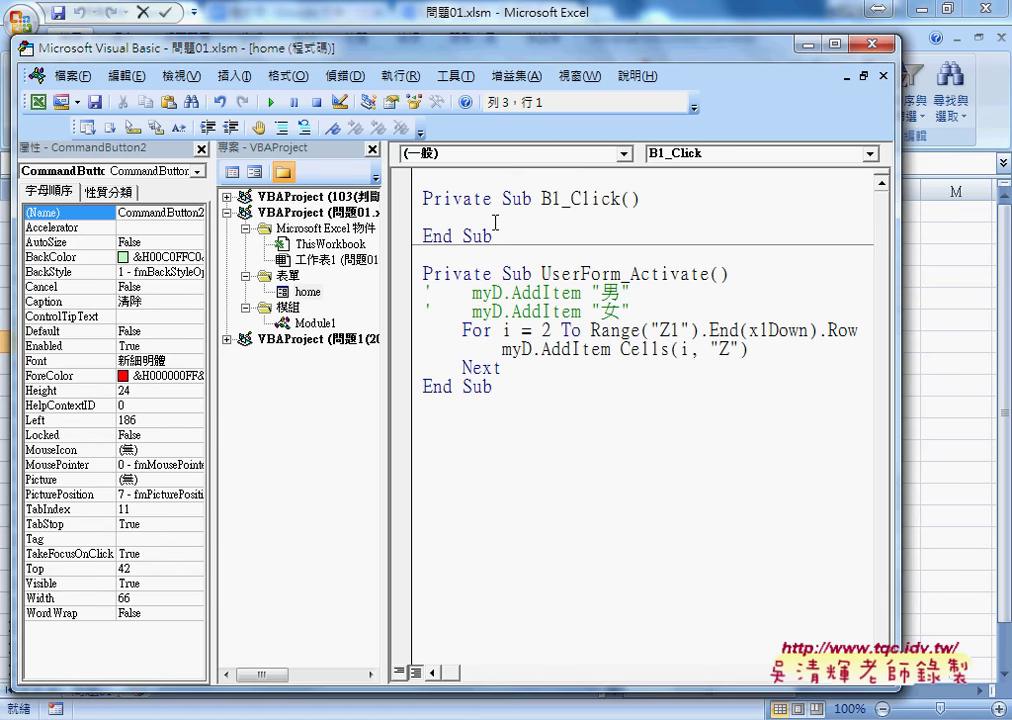
left_click(548, 198)
left_click_drag(548, 198, 562, 199)
left_click_drag(571, 199, 621, 199)
left_click(515, 200)
left_click_drag(486, 45, 582, 45)
Step: Open the current home form's design and check its result label and 姓名, 身高, 體重 boxes
left_click(403, 291)
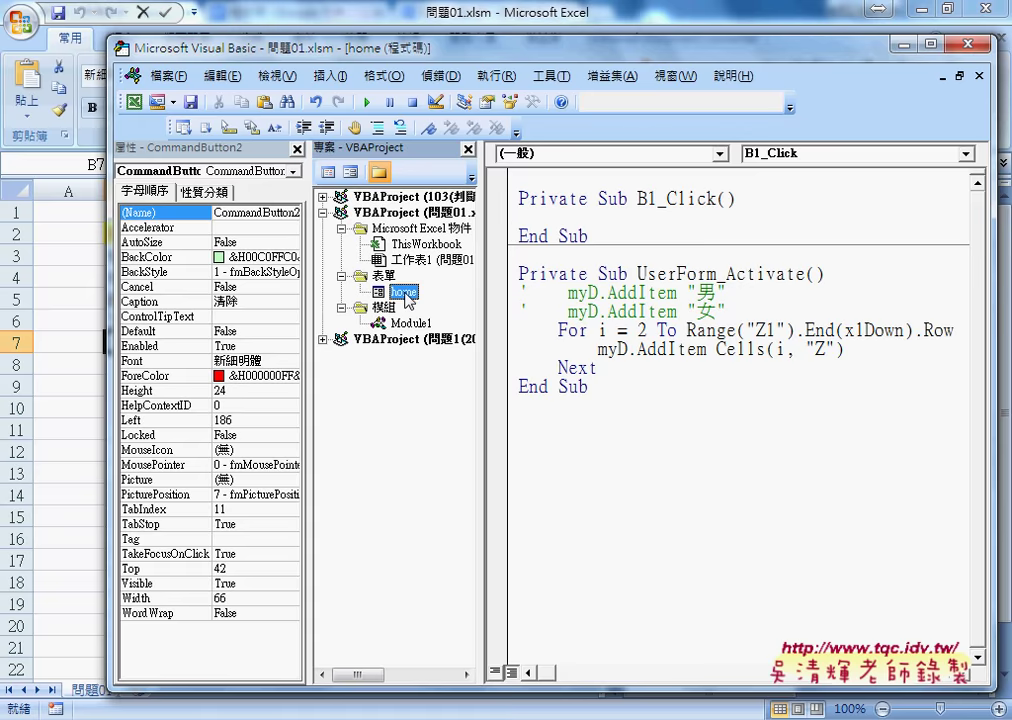
double_click(405, 293)
left_click(662, 371)
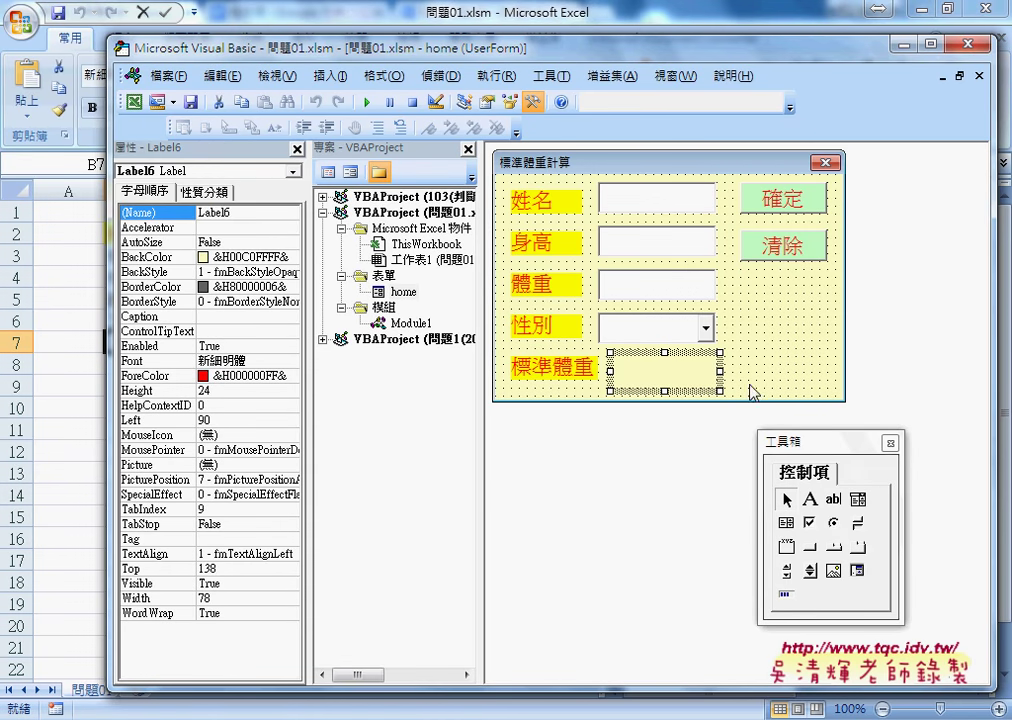
left_click(240, 212)
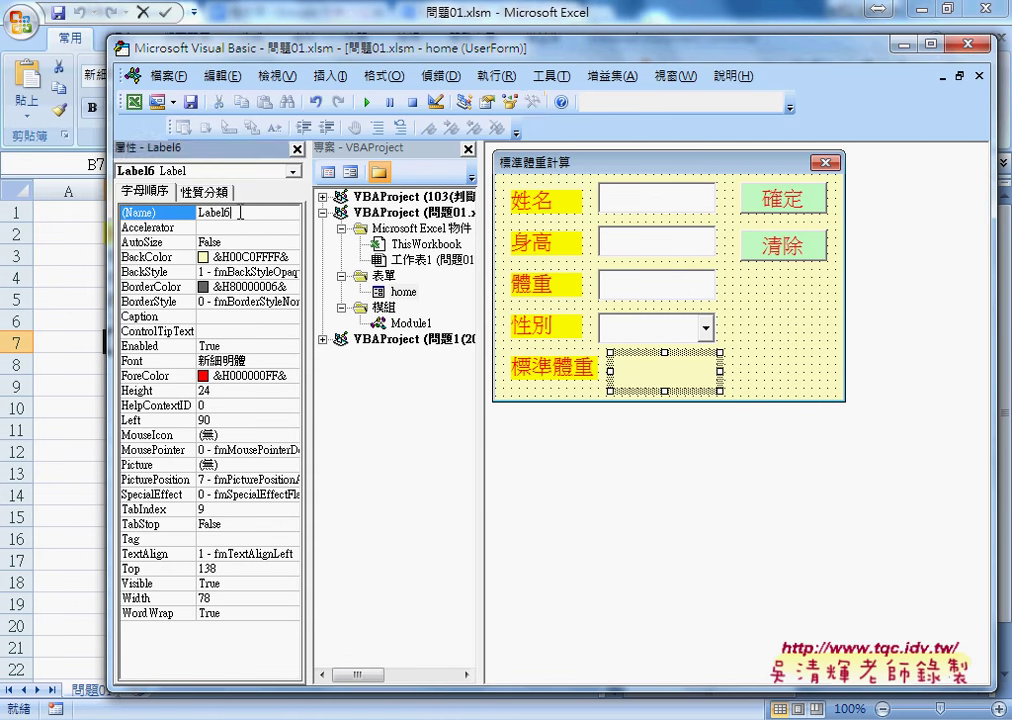
left_click(627, 287)
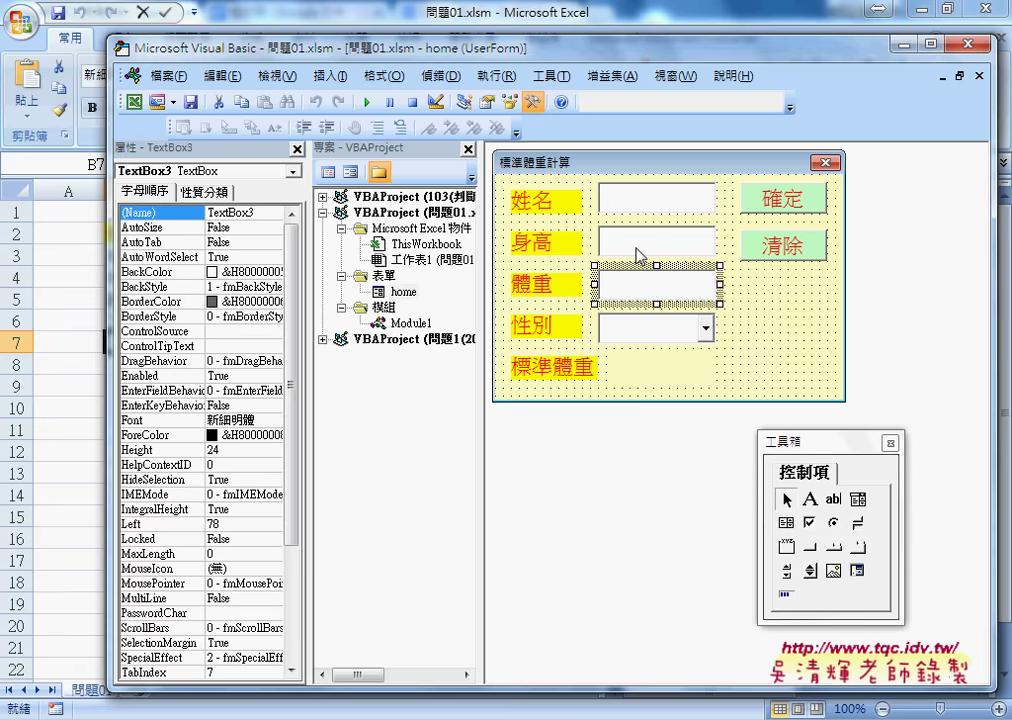
left_click(640, 256)
left_click(643, 212)
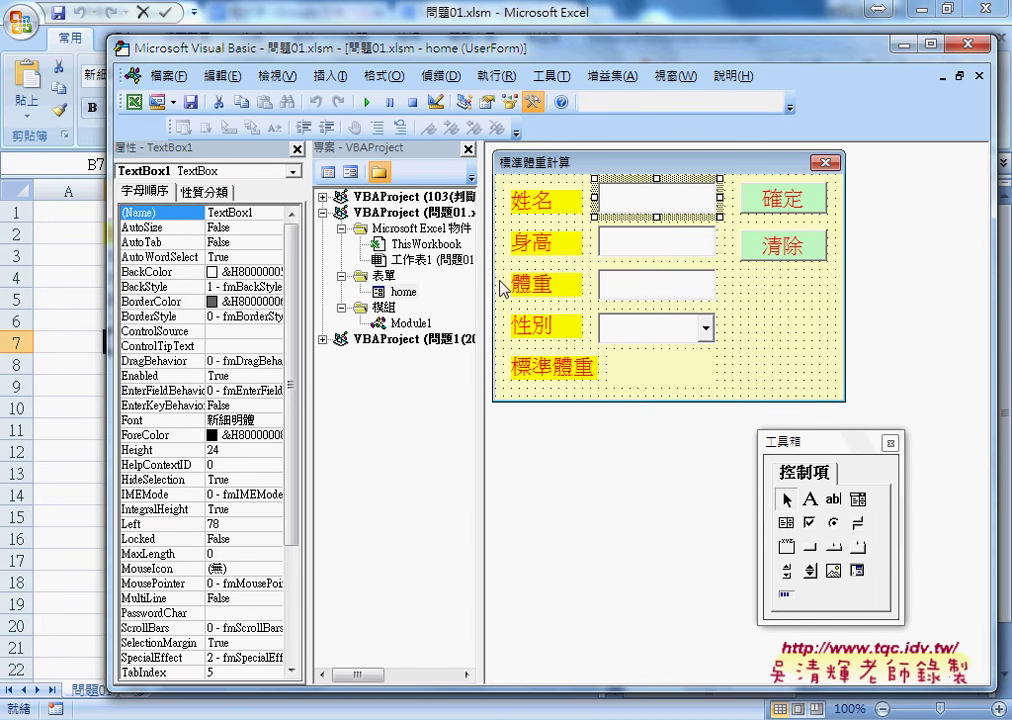
left_click(636, 250)
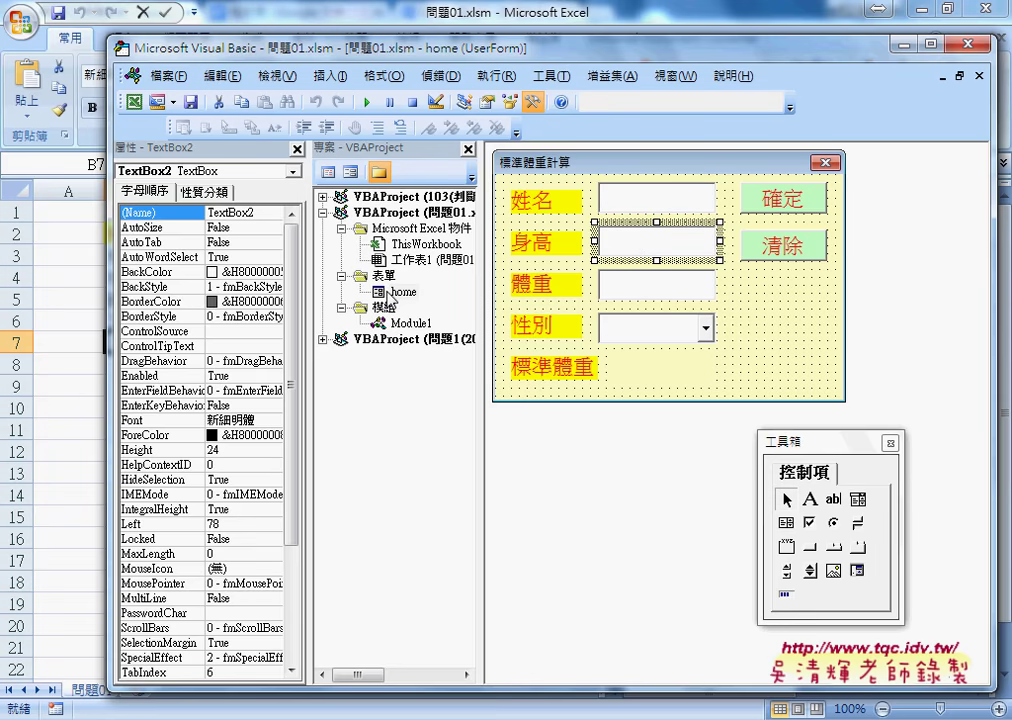
left_click_drag(428, 57, 322, 93)
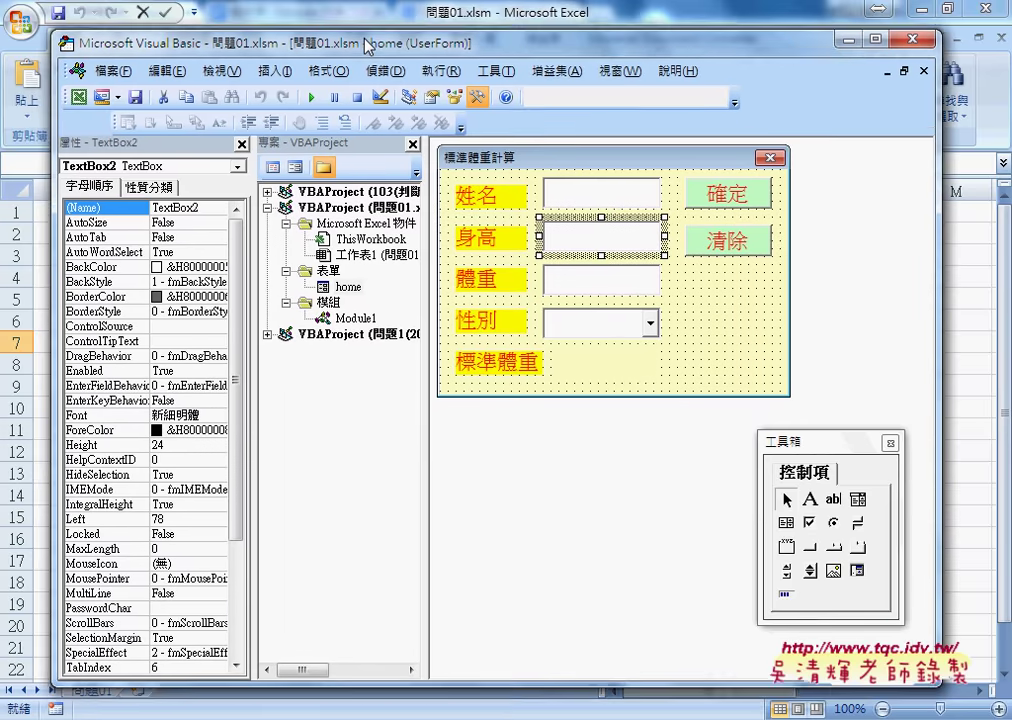
left_click_drag(322, 93, 367, 33)
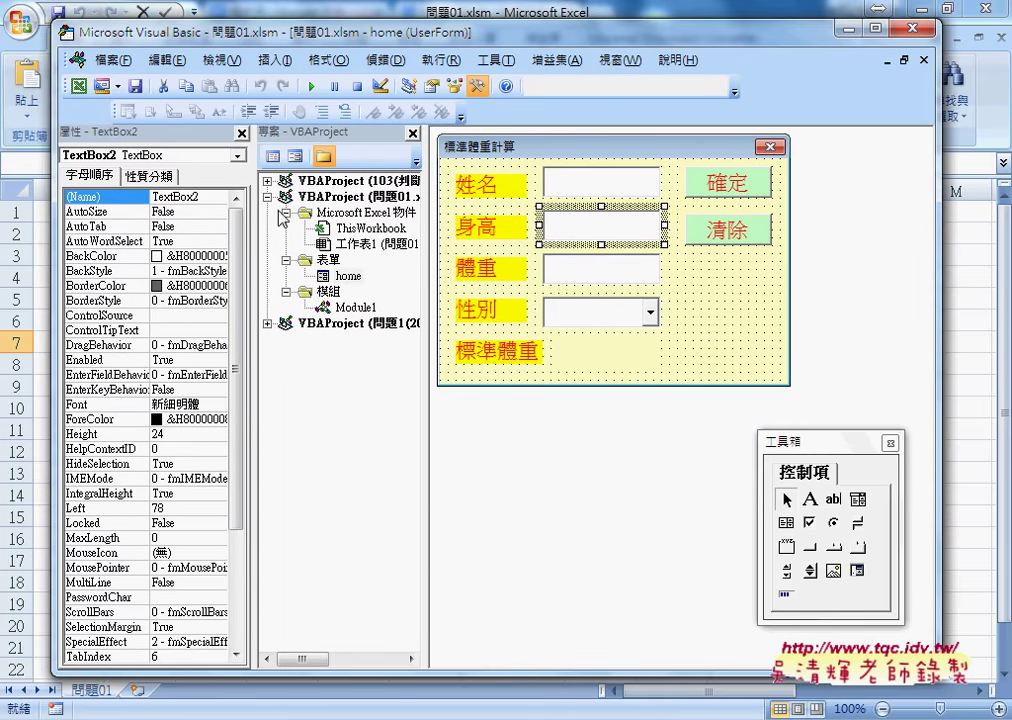
left_click(588, 190)
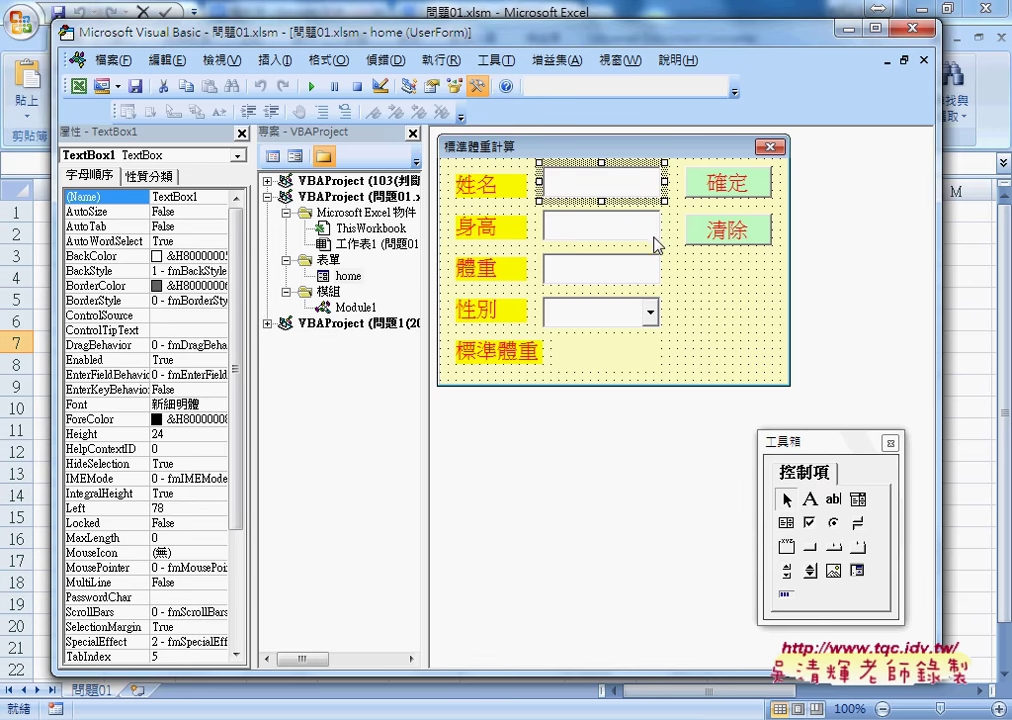
Step: Open the second workbook's 表單 home form and check its 姓名, 身高, 體重, 性別 and 標準體重 controls
left_click(347, 276)
left_click(267, 323)
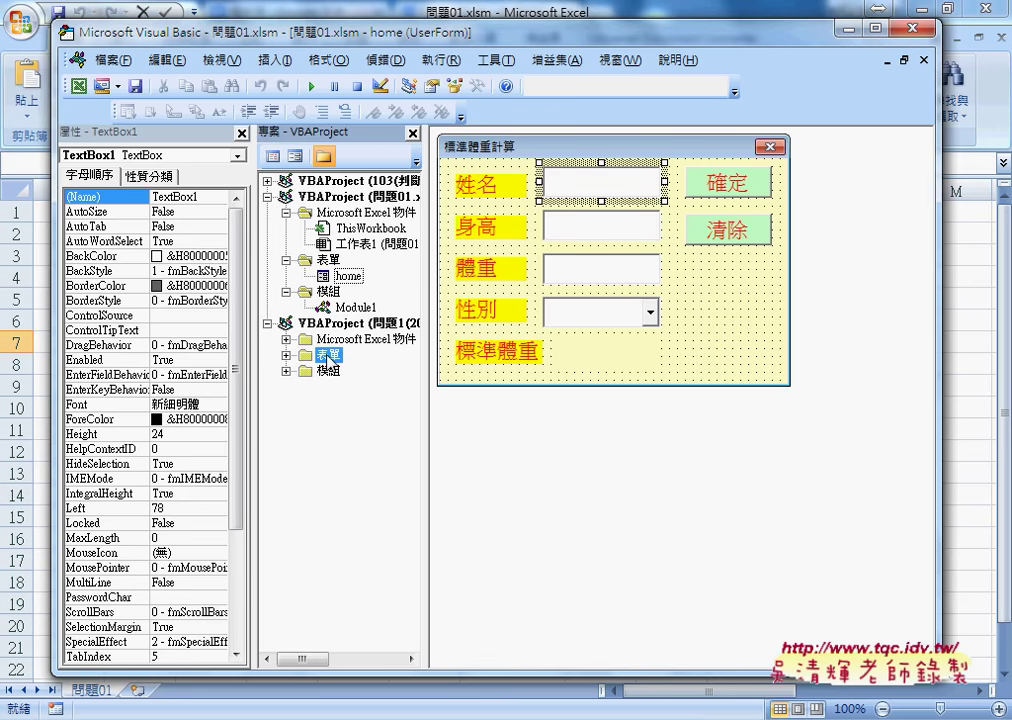
double_click(326, 339)
double_click(349, 371)
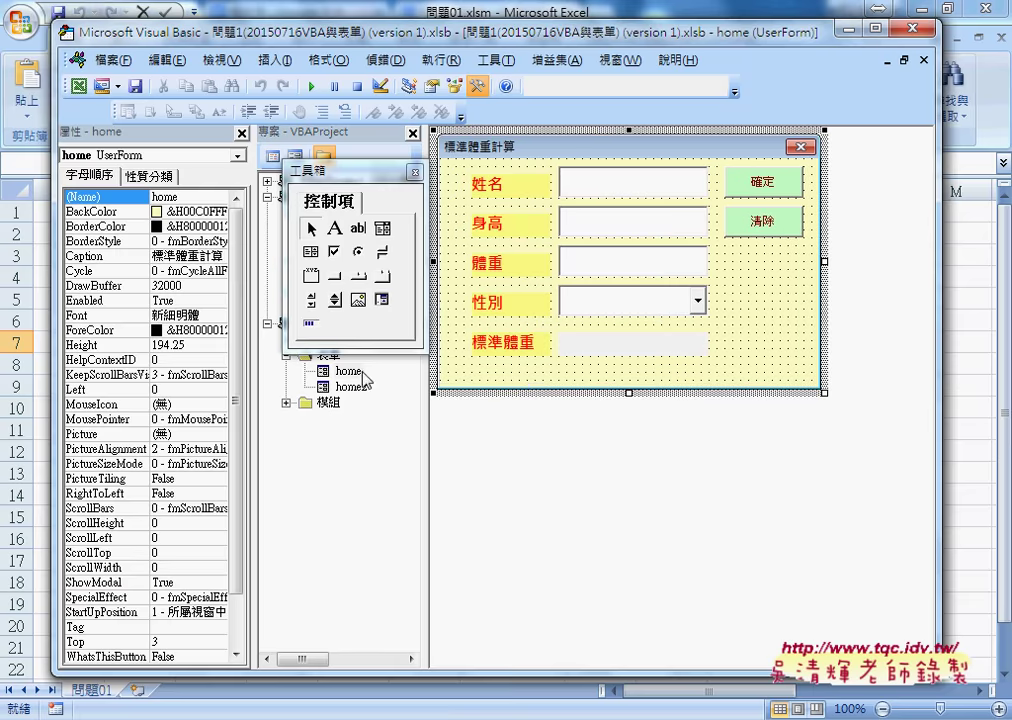
left_click(621, 190)
left_click(612, 228)
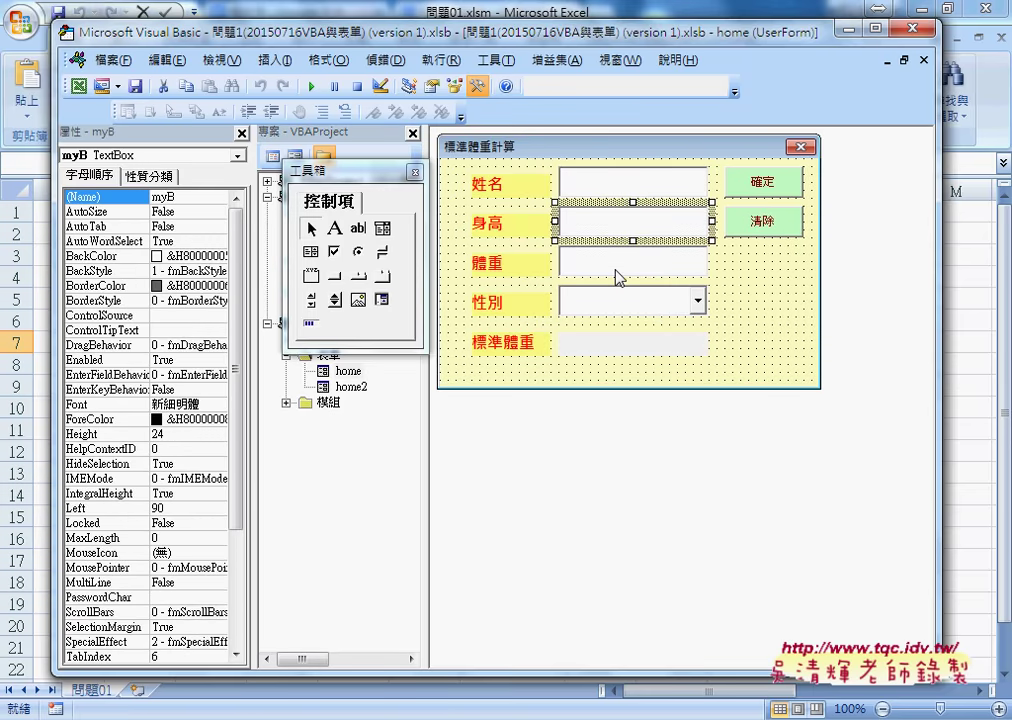
left_click(614, 268)
left_click(614, 305)
left_click(618, 346)
Step: Open the 確定 button's B1_Click code and widen the editor to show full lines
double_click(763, 182)
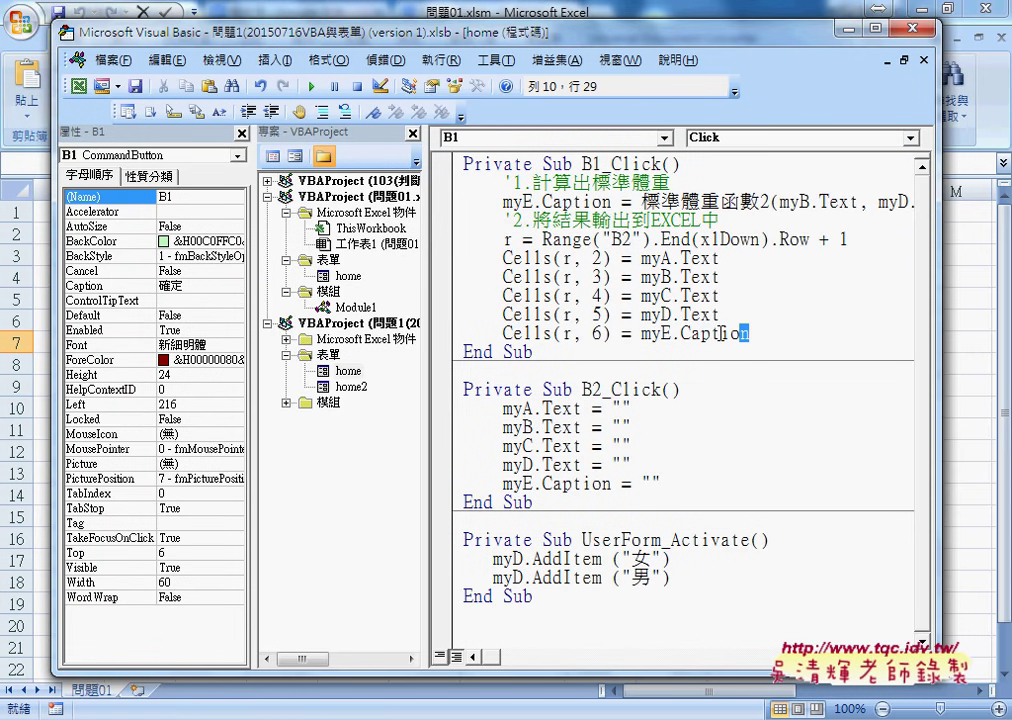
mouse_move(750, 334)
left_mouse_down()
mouse_move(443, 184)
mouse_move(481, 207)
left_mouse_up()
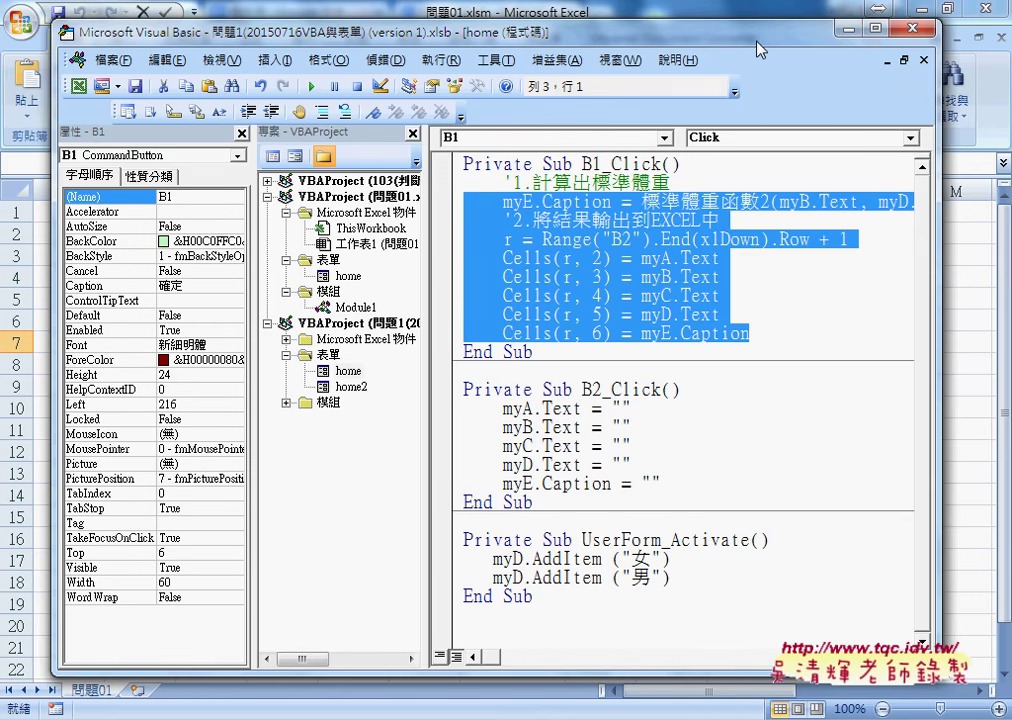
left_click_drag(598, 32, 514, 22)
left_click_drag(855, 165, 953, 165)
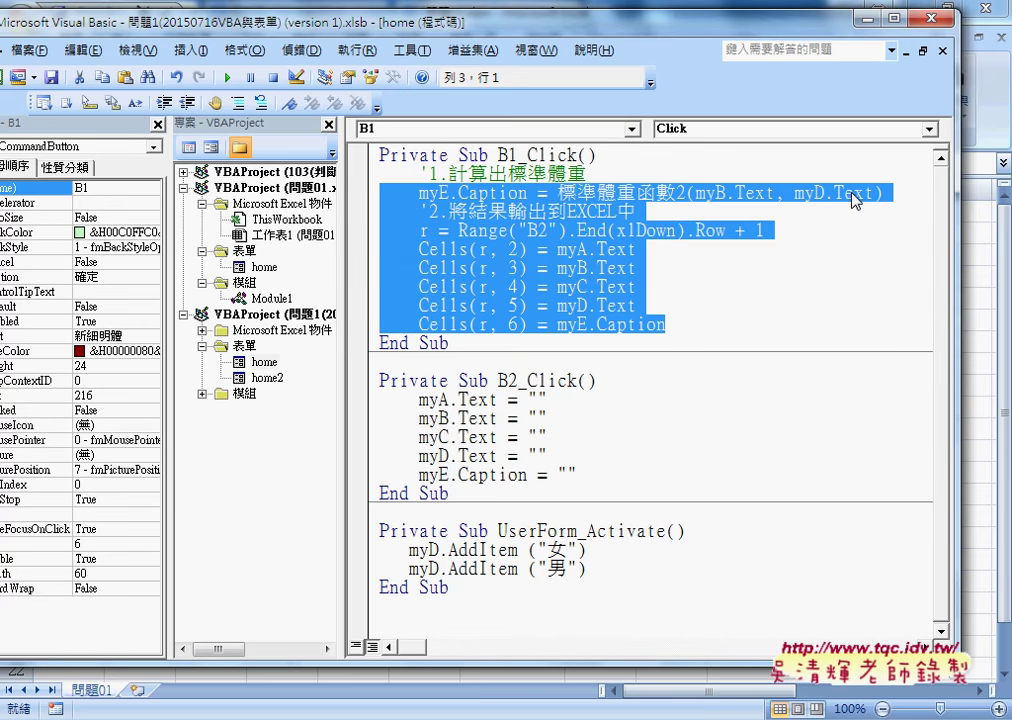
key("Left")
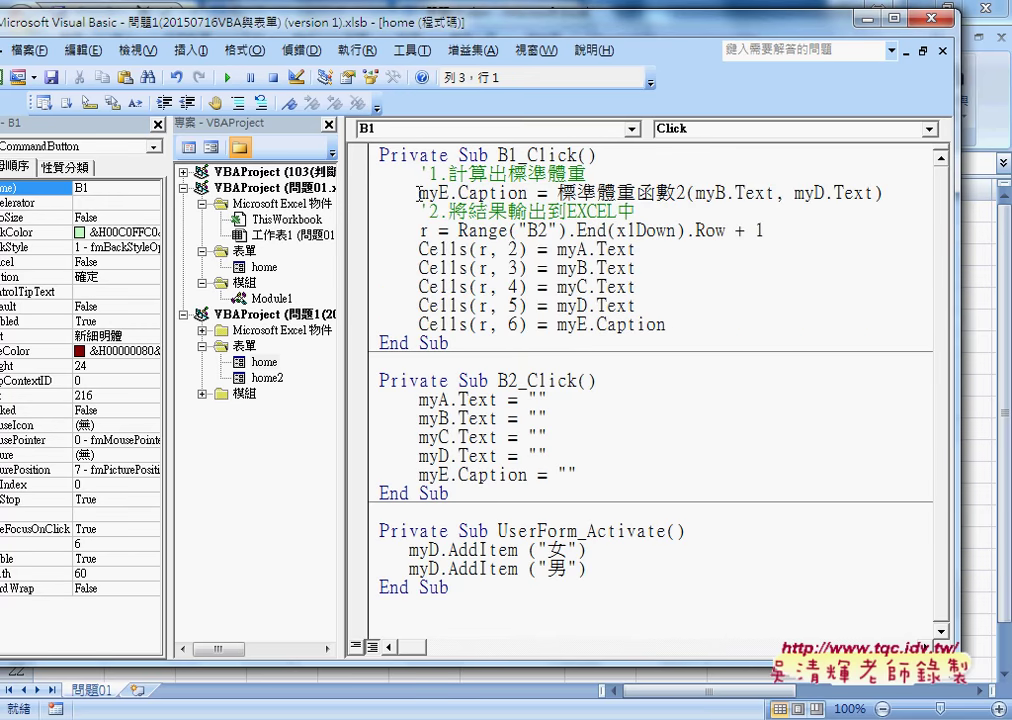
Step: Delete the standard-weight calculation line and the Cells lines that write results to the sheet
left_click_drag(418, 193, 886, 192)
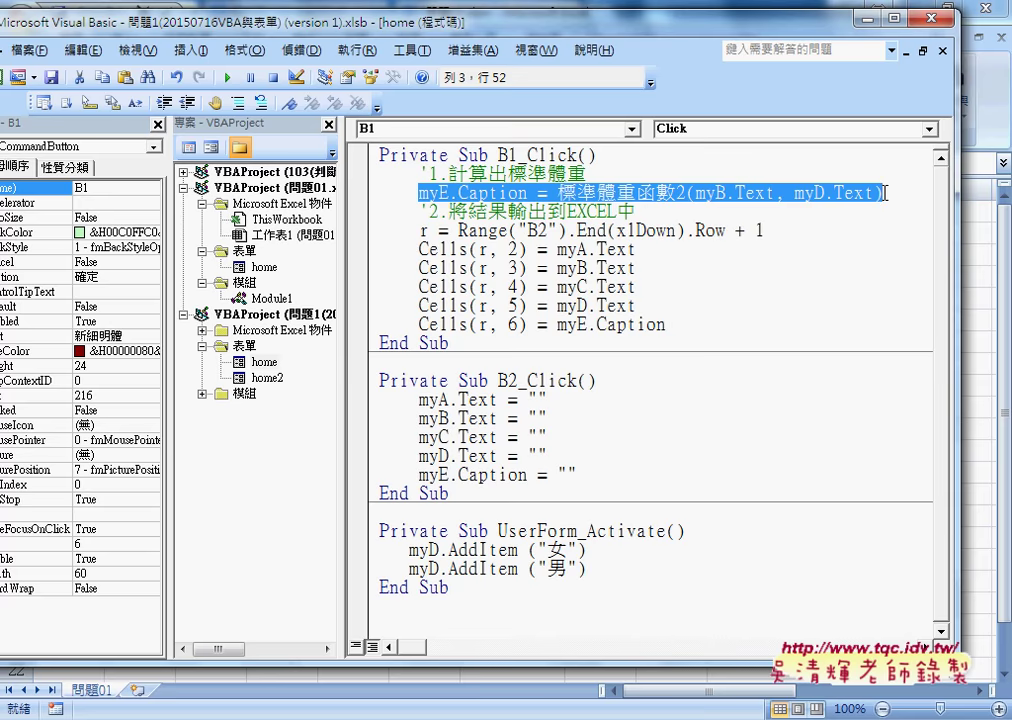
key("Delete")
left_click_drag(665, 324, 380, 230)
key("Delete")
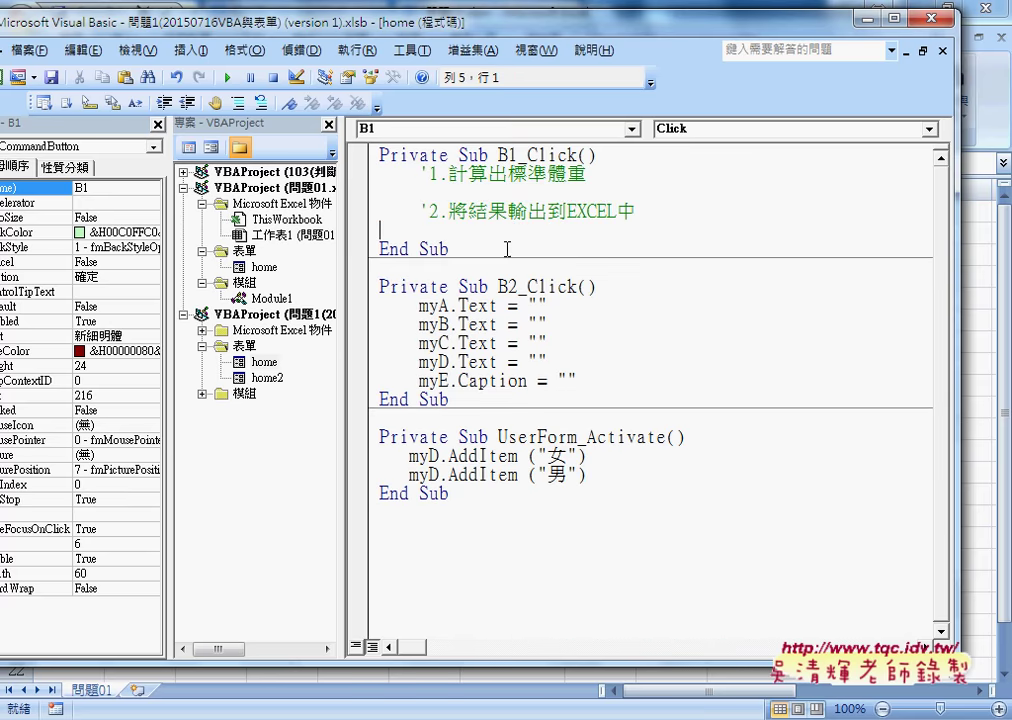
left_click(510, 191)
double_click(264, 362)
left_click(558, 338)
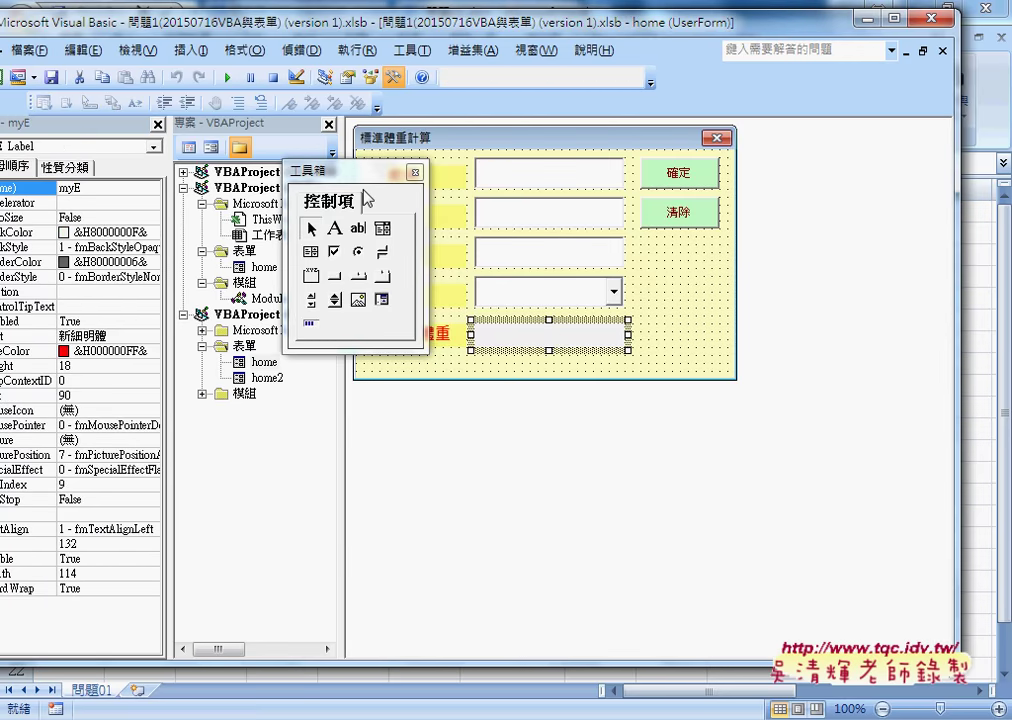
left_click_drag(366, 175, 846, 212)
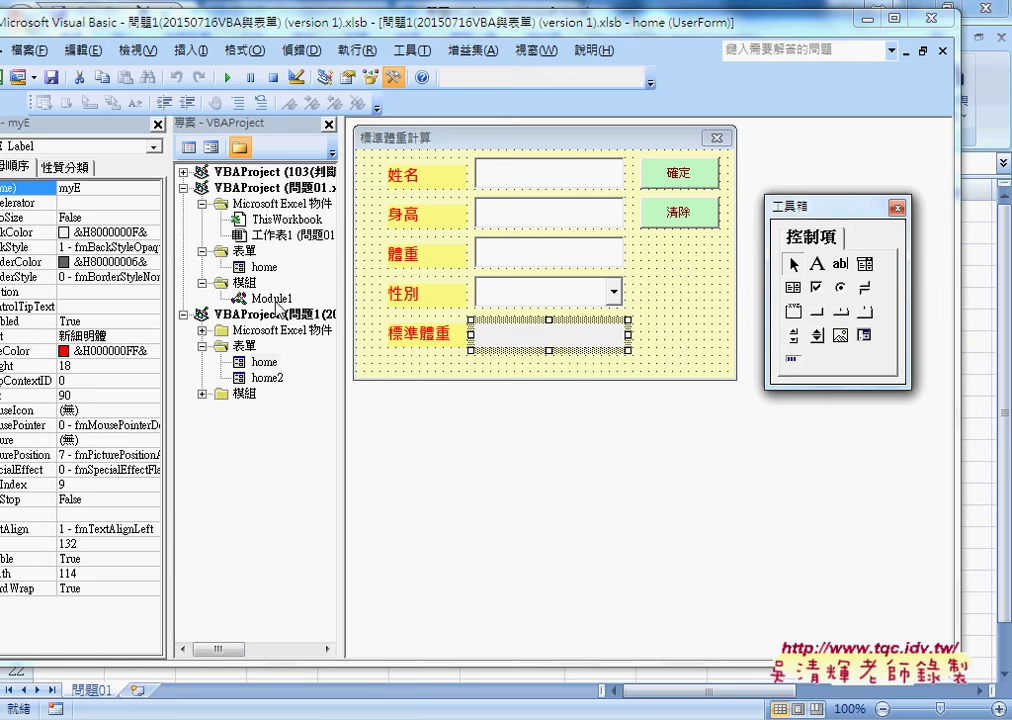
left_click(266, 299)
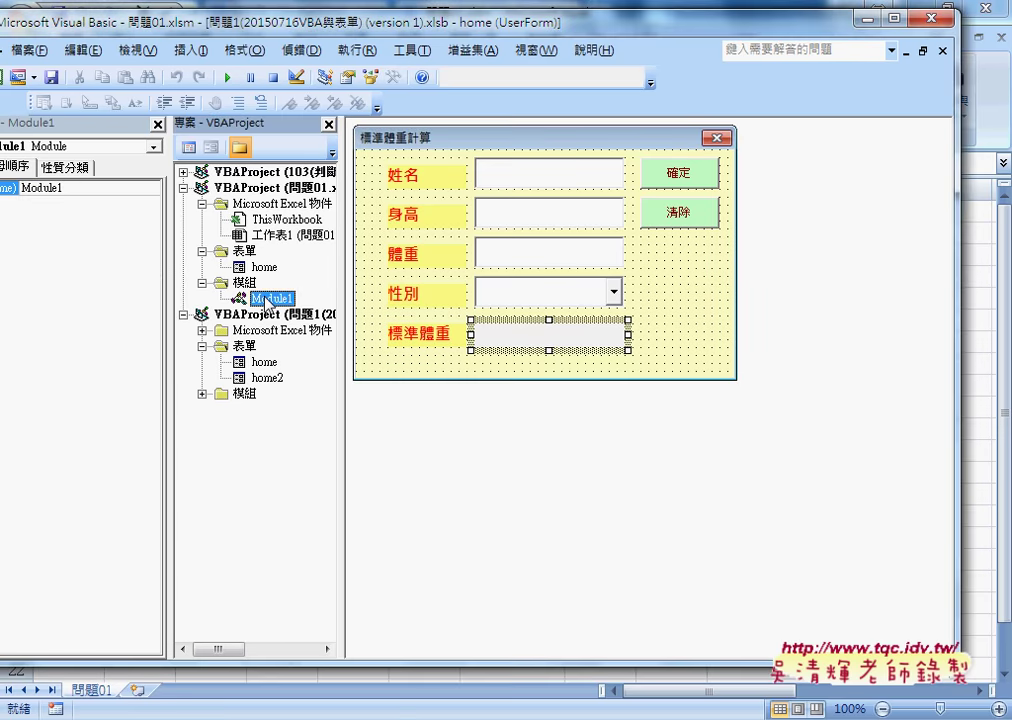
double_click(266, 299)
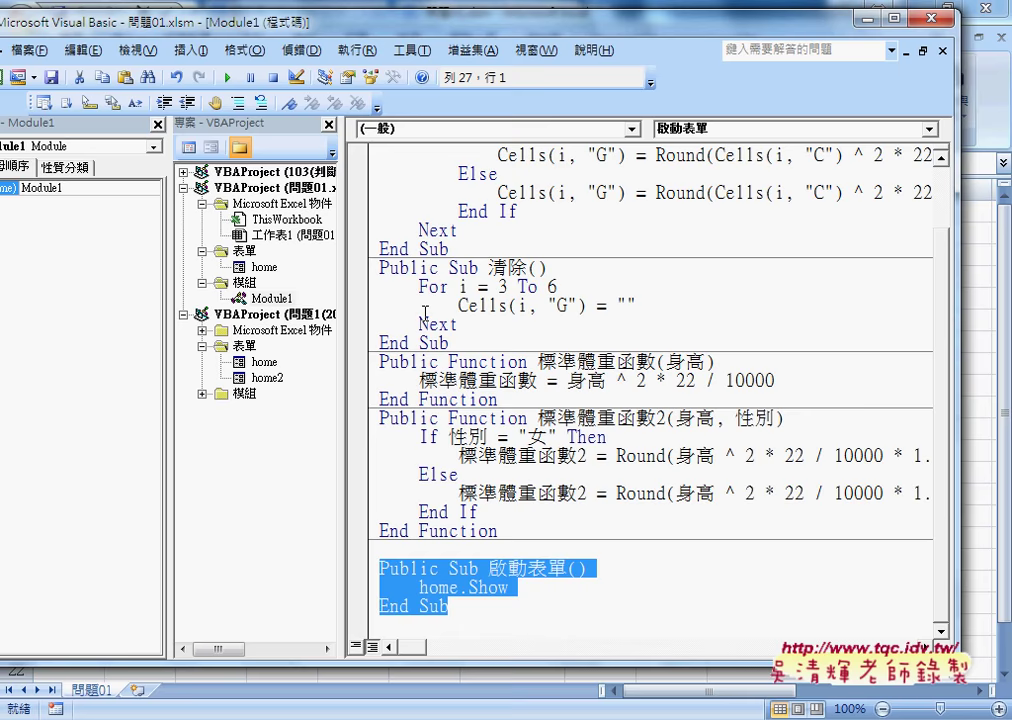
left_click(539, 405)
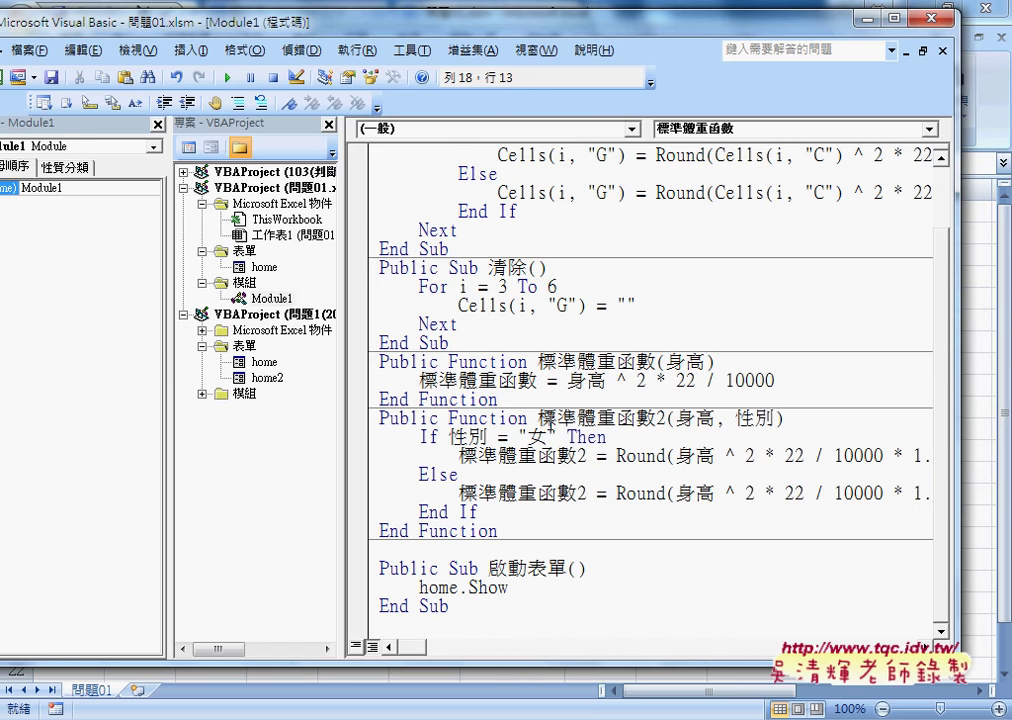
left_click_drag(537, 418, 668, 421)
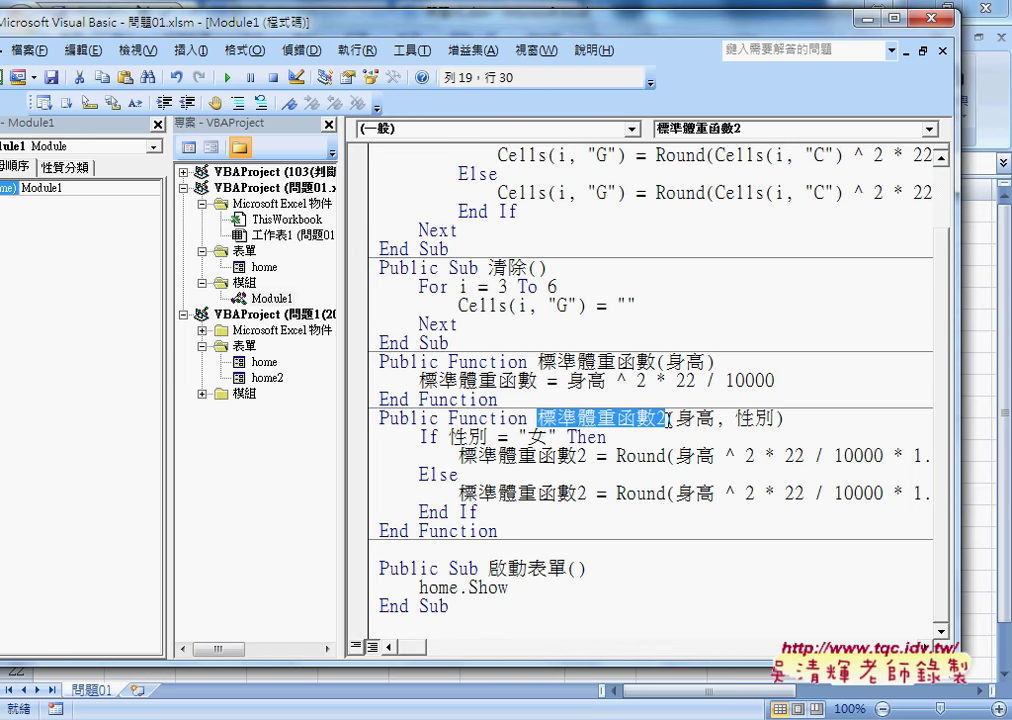
left_click_drag(448, 418, 528, 420)
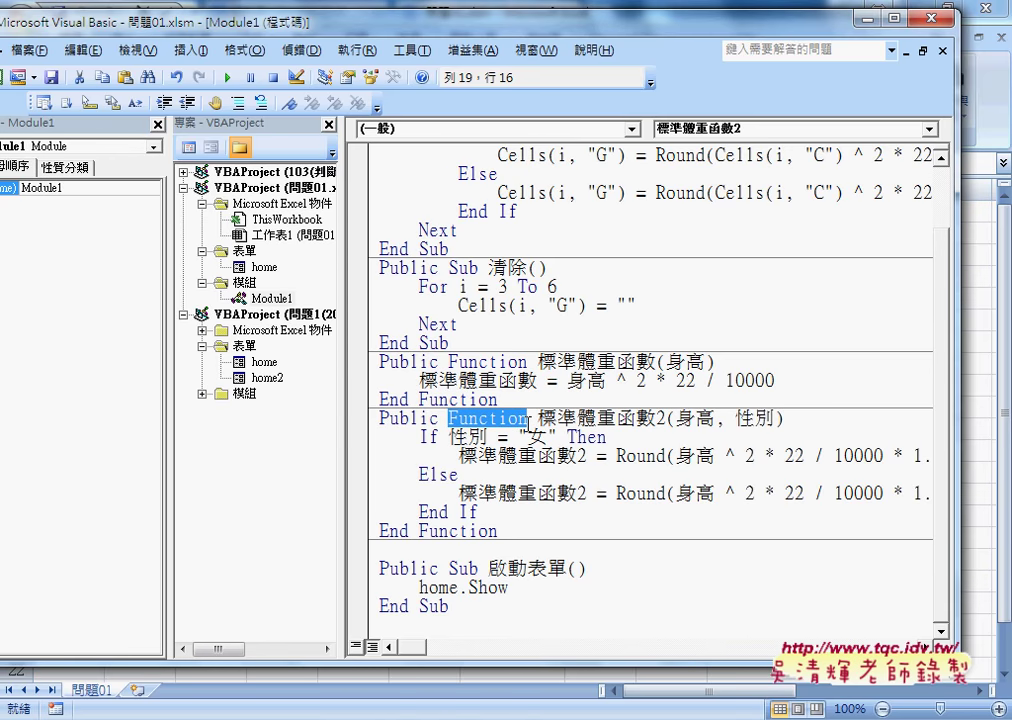
left_click_drag(537, 418, 668, 418)
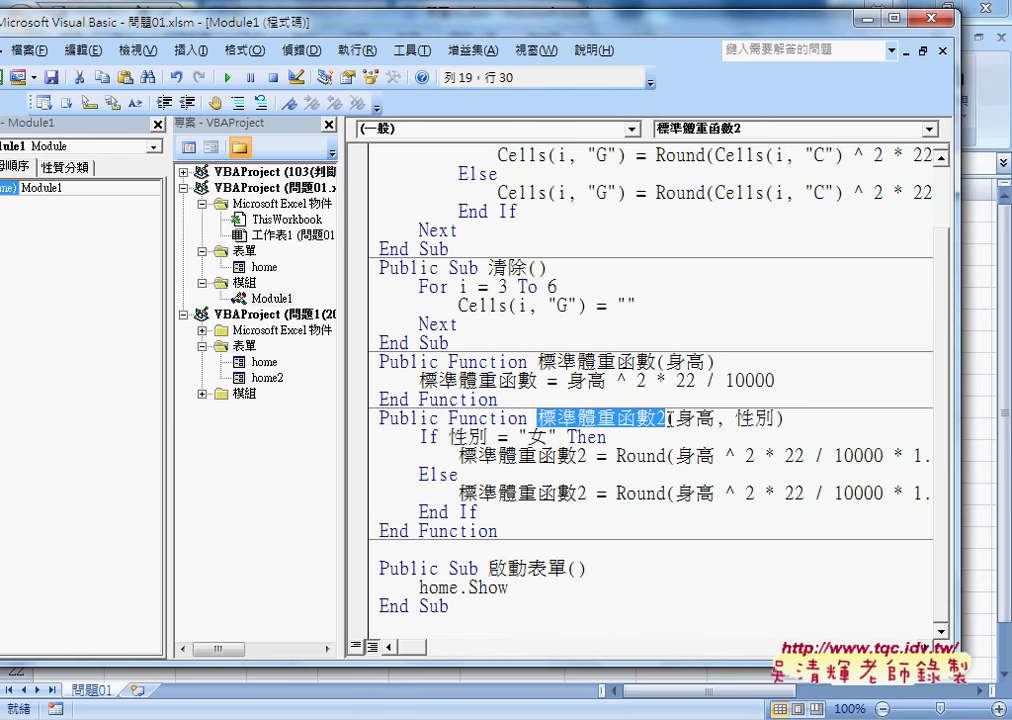
double_click(264, 362)
double_click(679, 172)
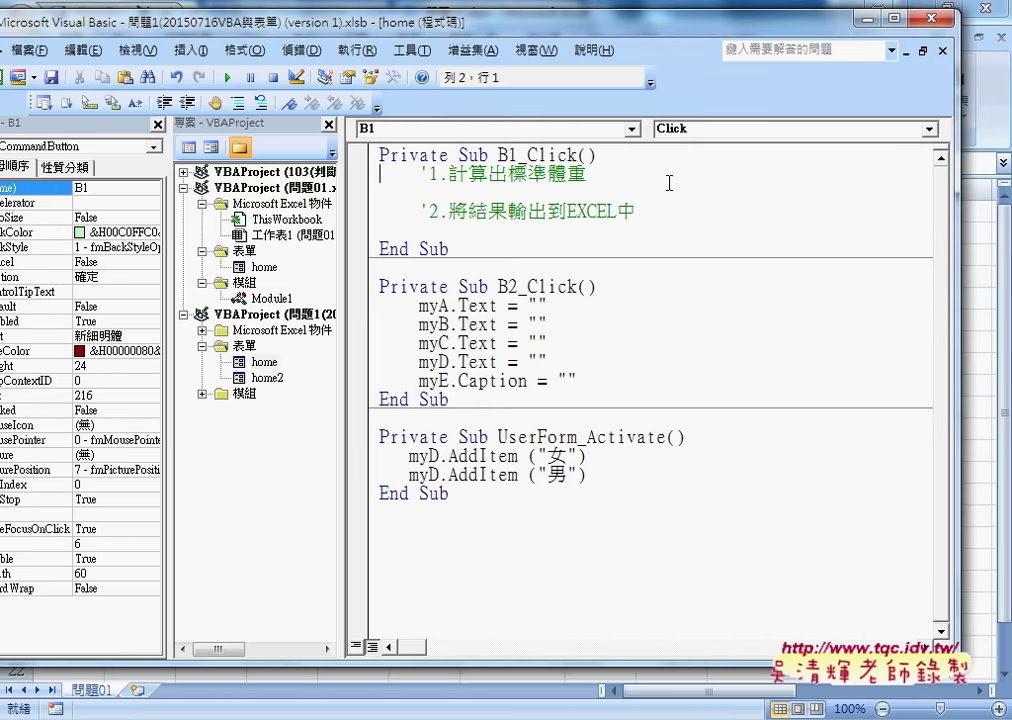
left_click(615, 190)
double_click(265, 362)
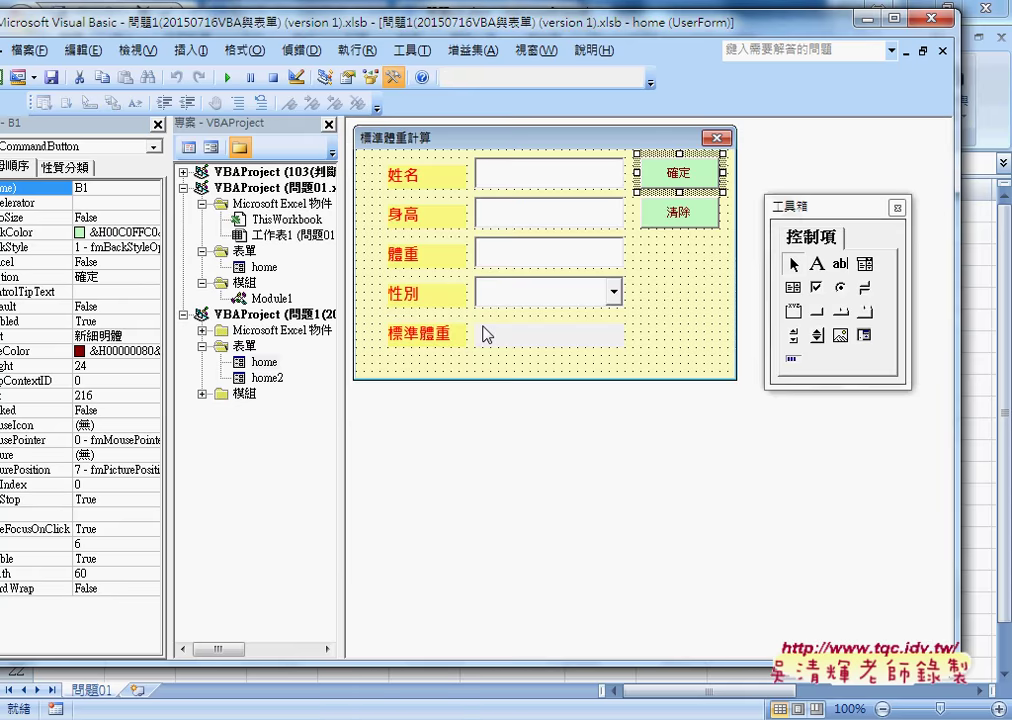
left_click(500, 334)
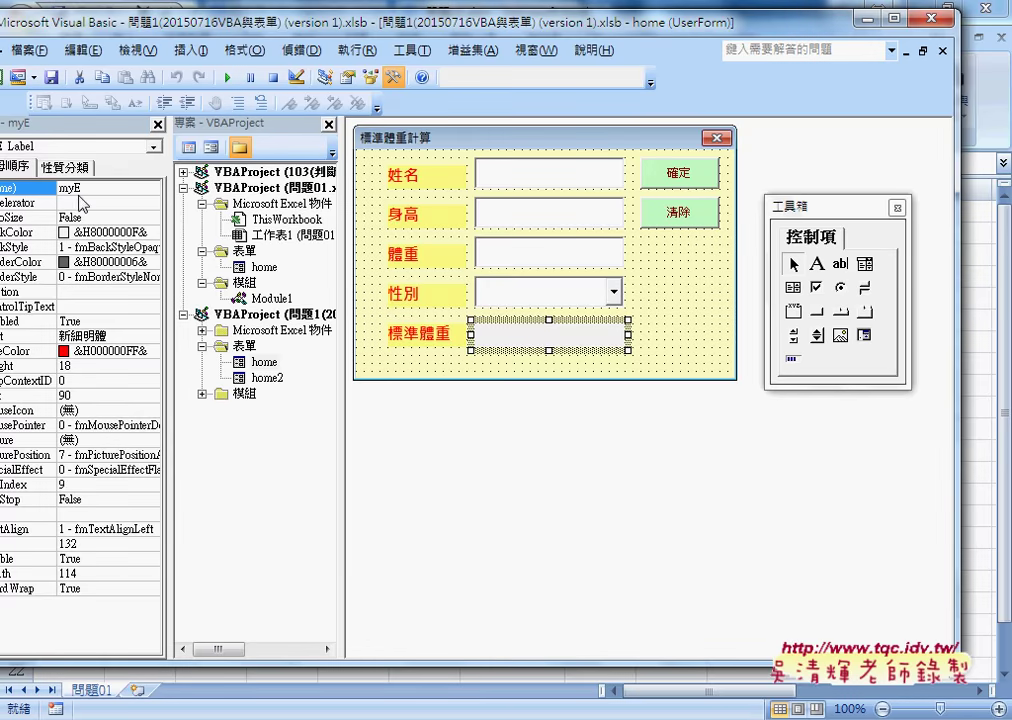
left_click_drag(134, 30, 253, 43)
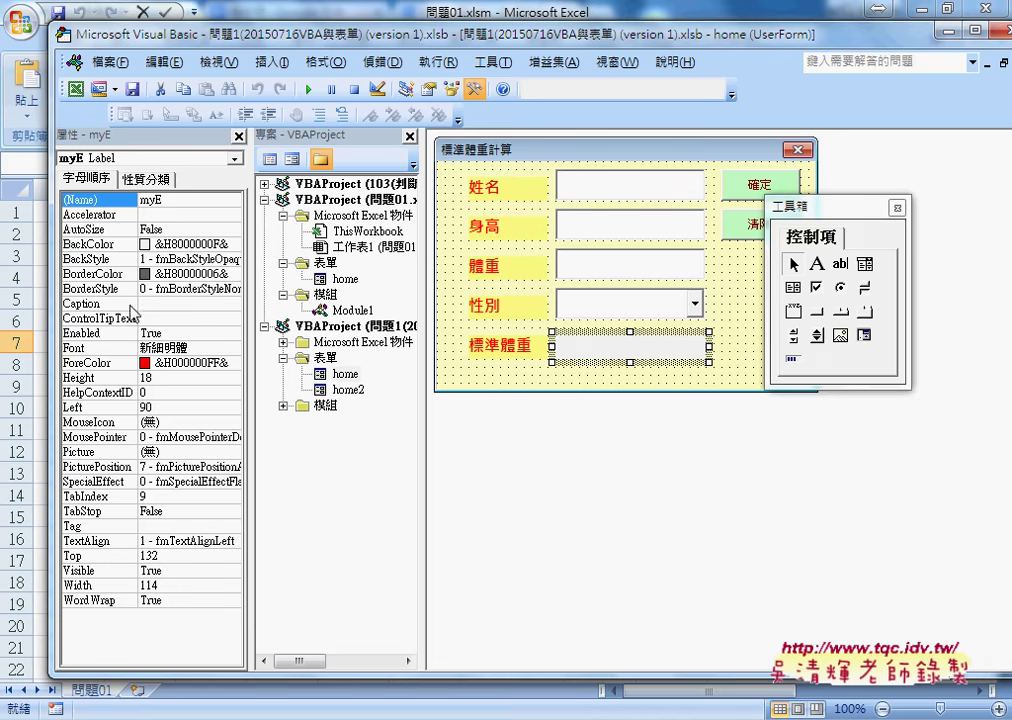
double_click(758, 185)
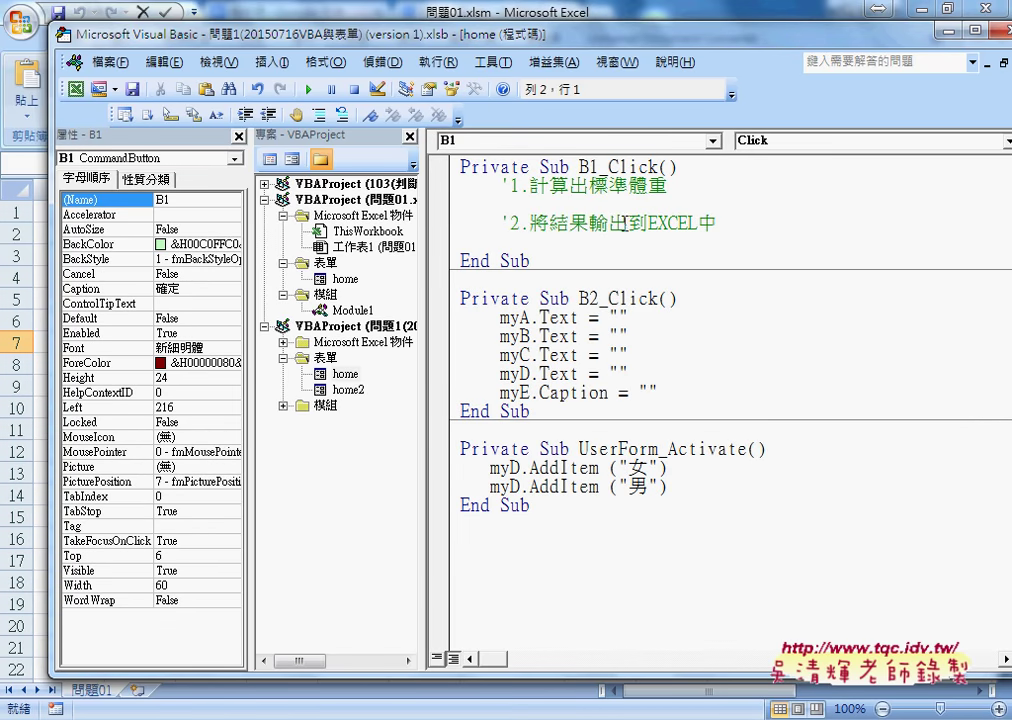
Step: Enter myE.Caption = on the blank line below the first comment, undoing a mistaken paste
left_click(575, 205)
type("ㄇㄡ")
key("Escape")
type("myE")
type(".c")
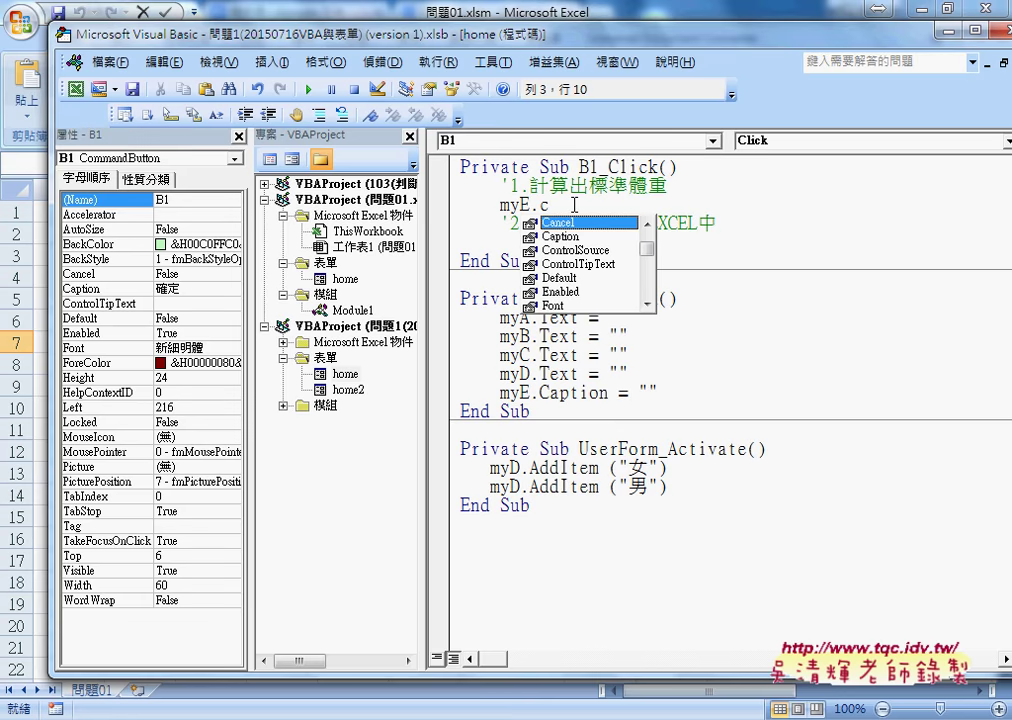
key("Down")
key("Tab")
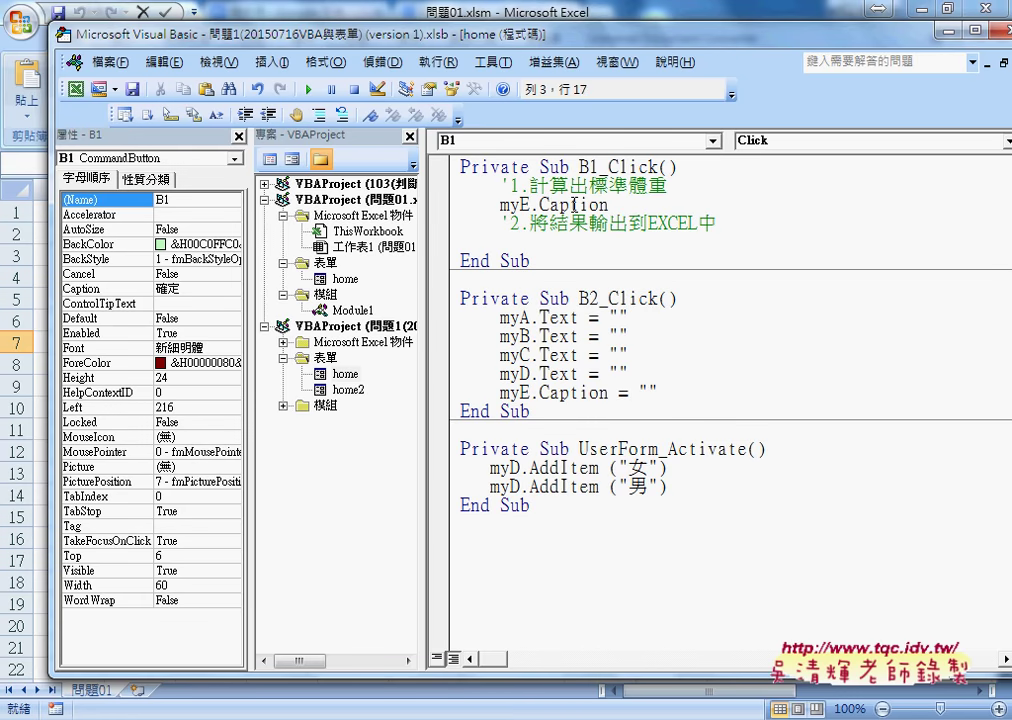
type("=")
type("Private Sub UserForm_Activate() '    myD.AddItem \"男\" '    myD.AddItem \"女\"     For i = 2 To Range(\"Z1\").End(xlDown).Row         myD.AddItem Cells(i, \"Z\")     Next End Sub")
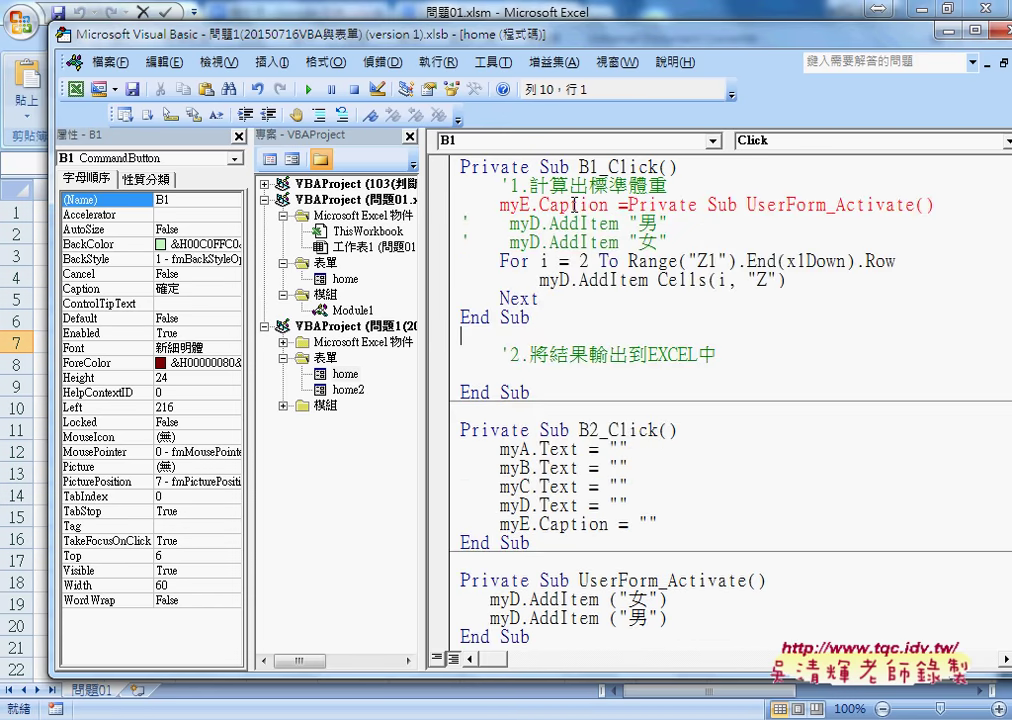
key("ctrl+z")
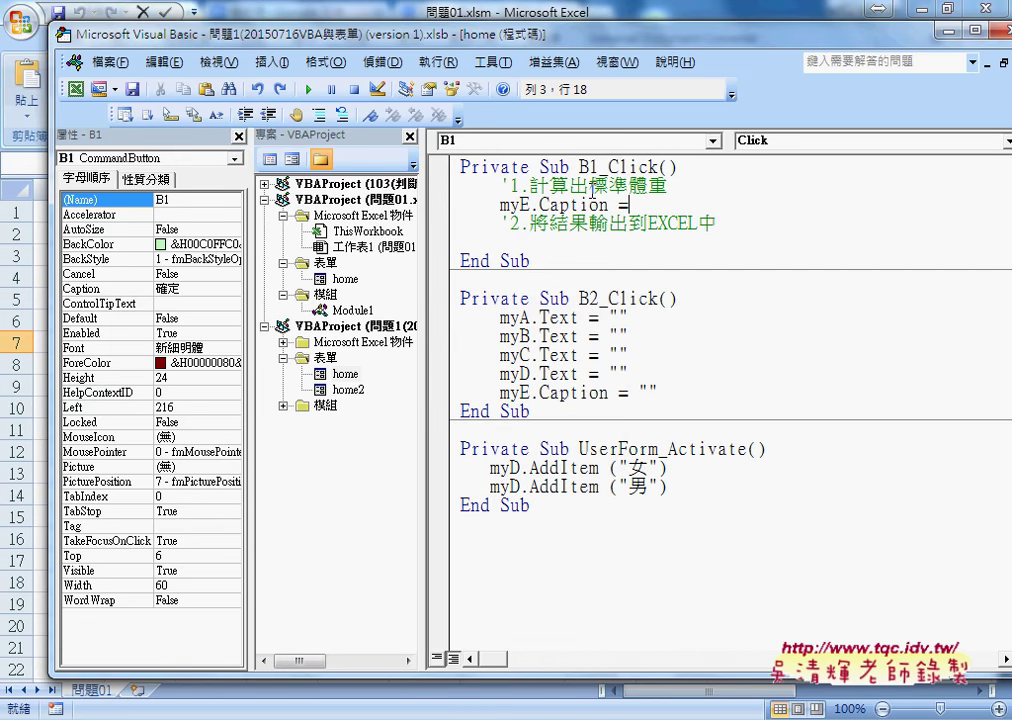
key("Down")
key("Return")
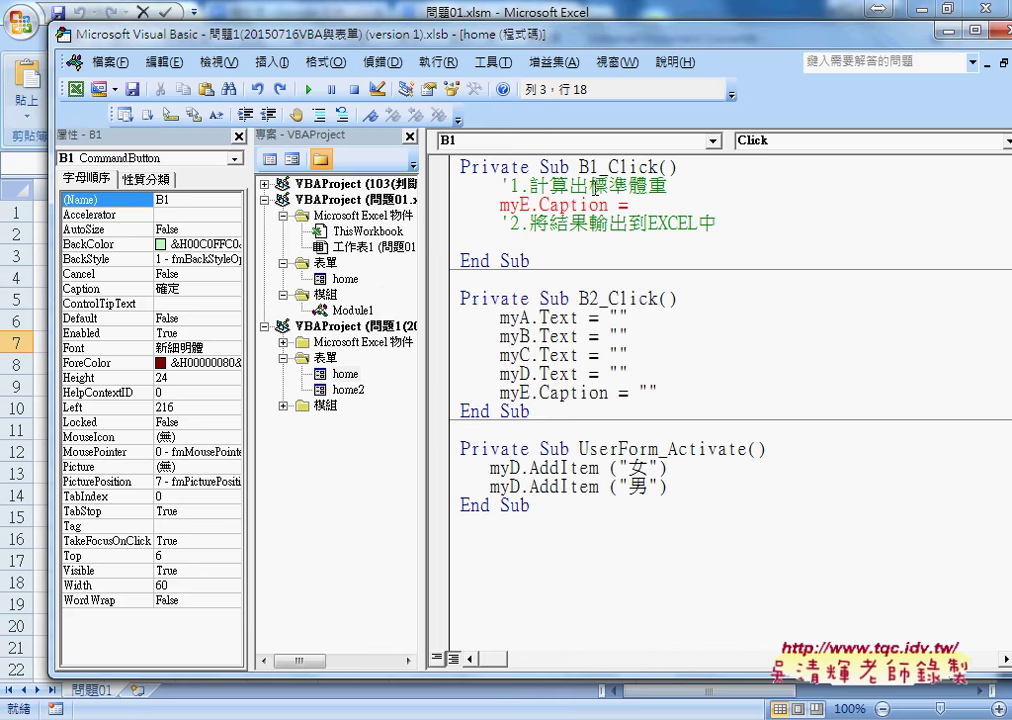
Step: Copy 標準體重 from the comment and extend the line to myE.Caption =標準體重函數2(
left_click_drag(588, 186, 675, 186)
key("ctrl+c")
left_click(603, 207)
key("ctrl+v")
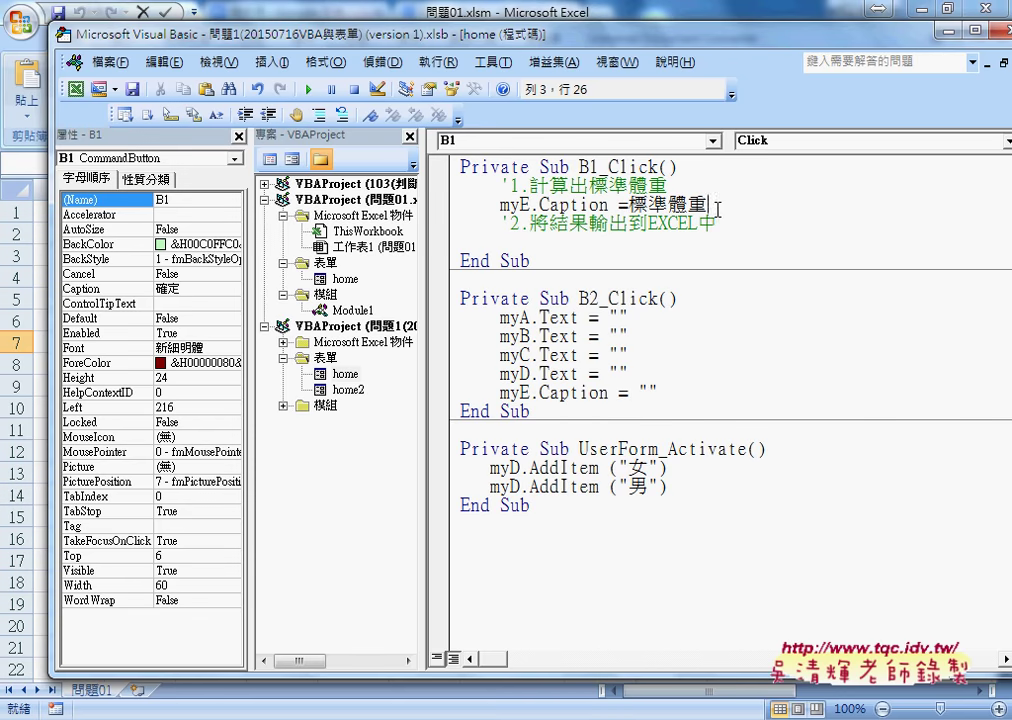
type("韓")
type("函數")
type("2")
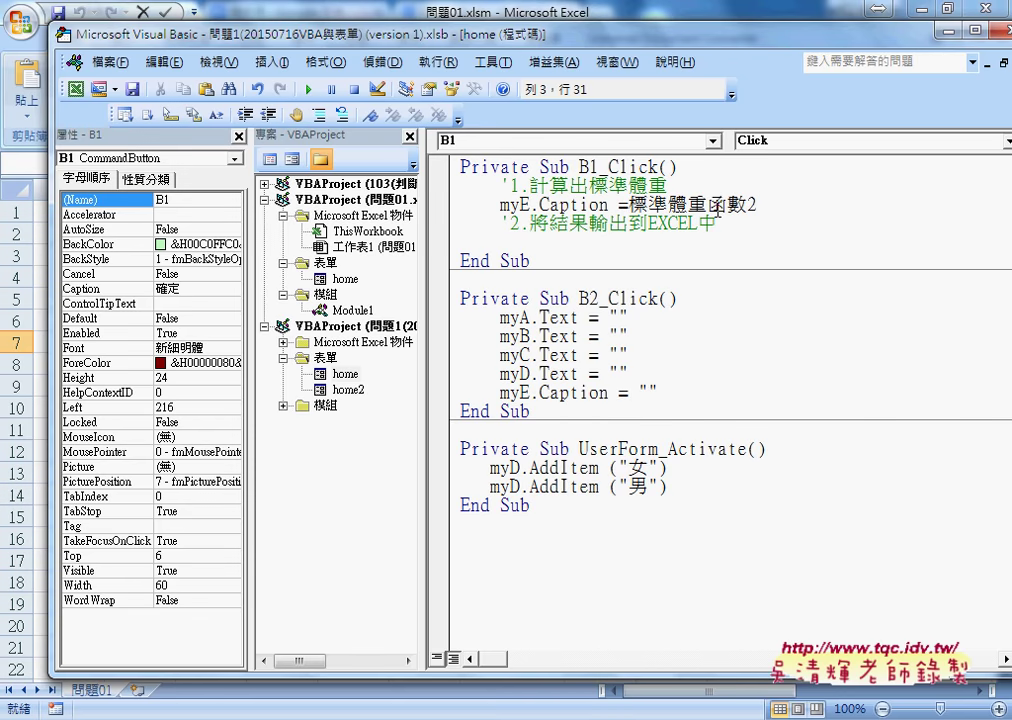
type("(")
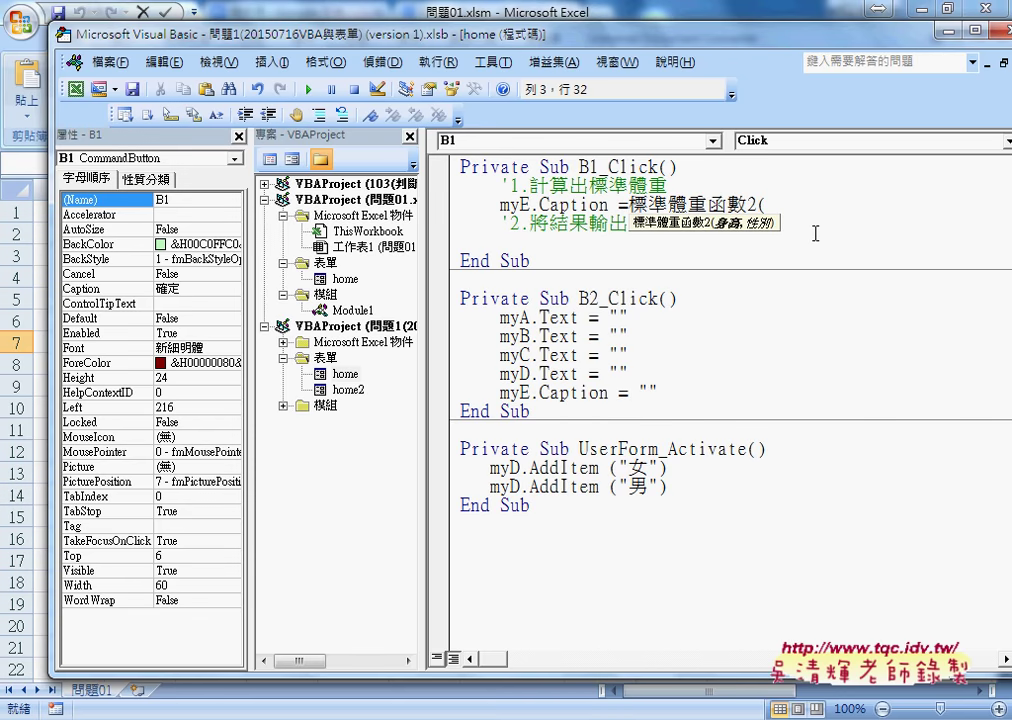
double_click(348, 376)
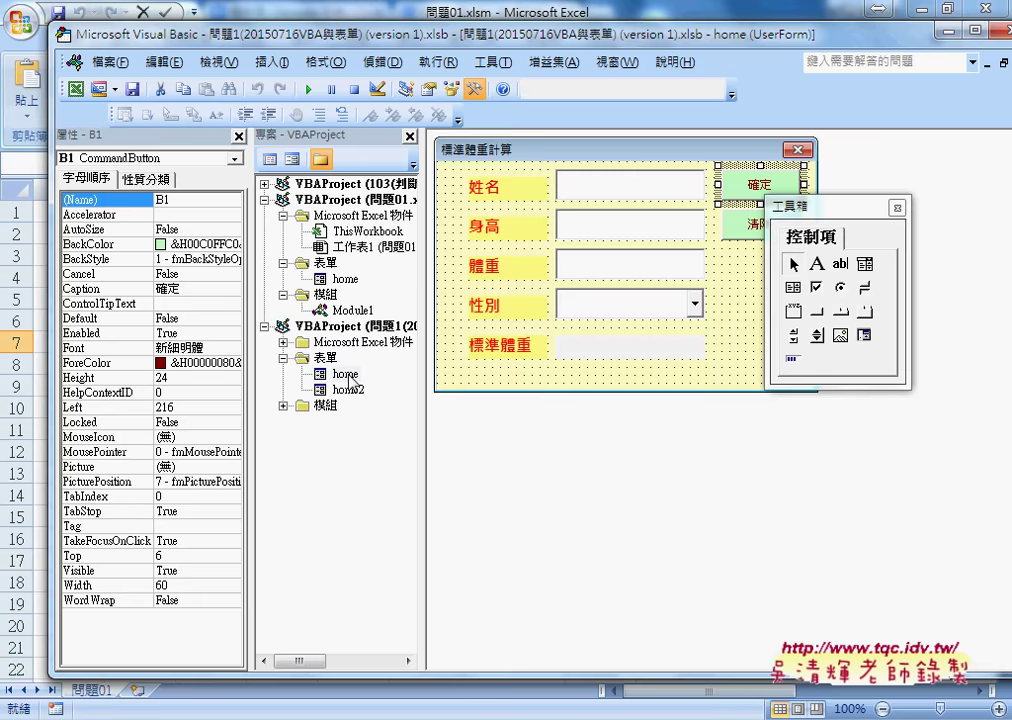
left_click(603, 233)
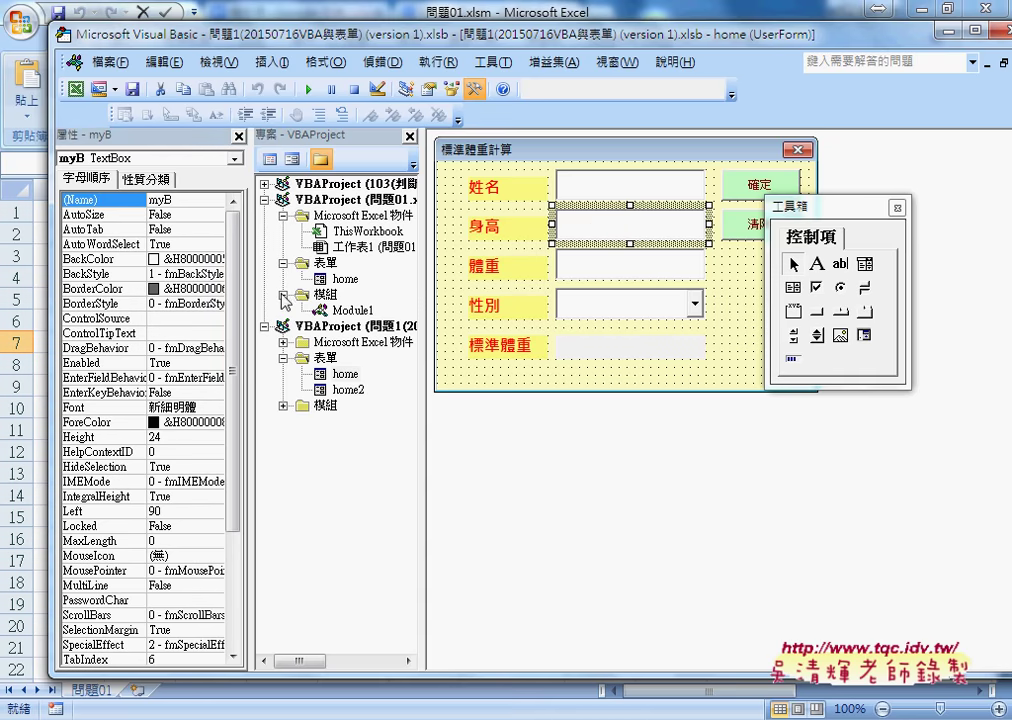
left_click_drag(233, 315, 248, 432)
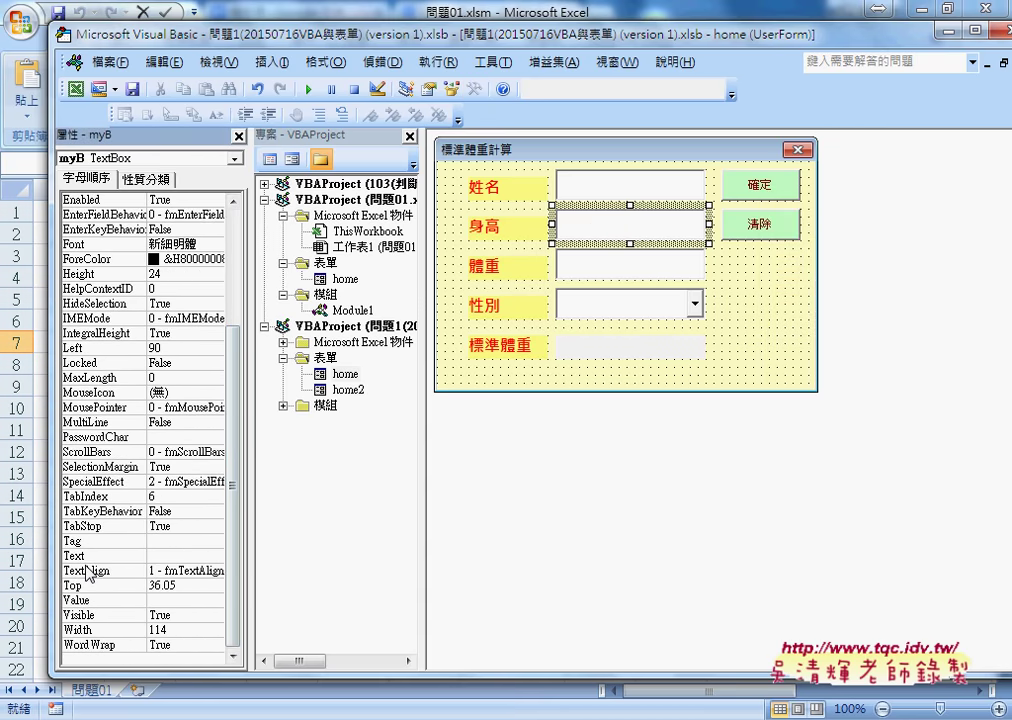
left_click(170, 558)
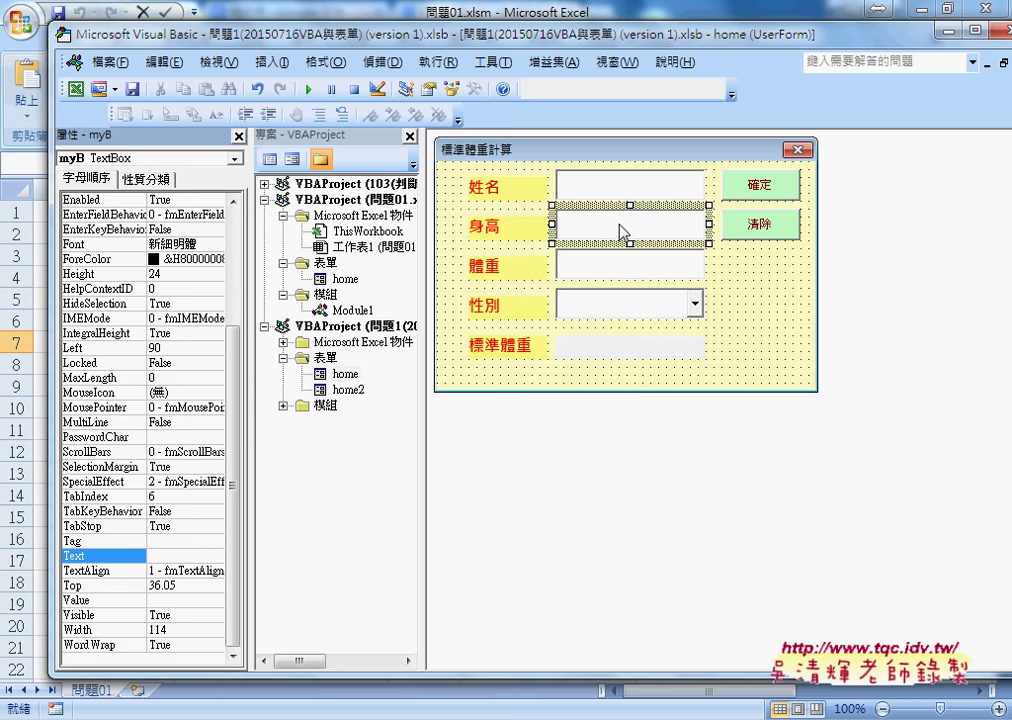
left_click(622, 268)
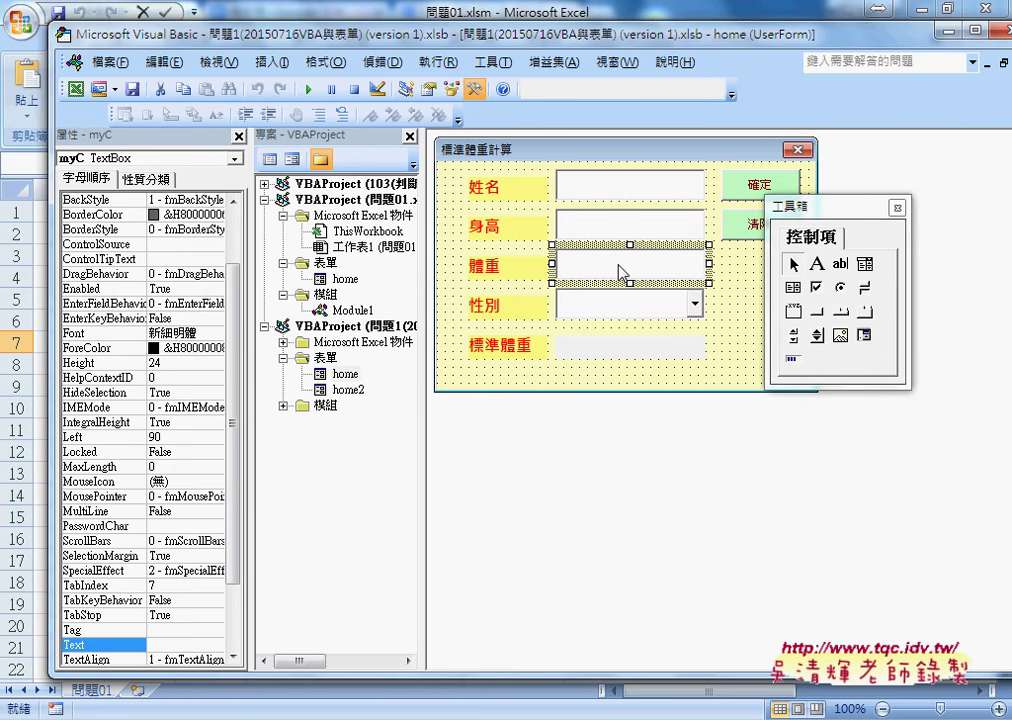
left_click(622, 313)
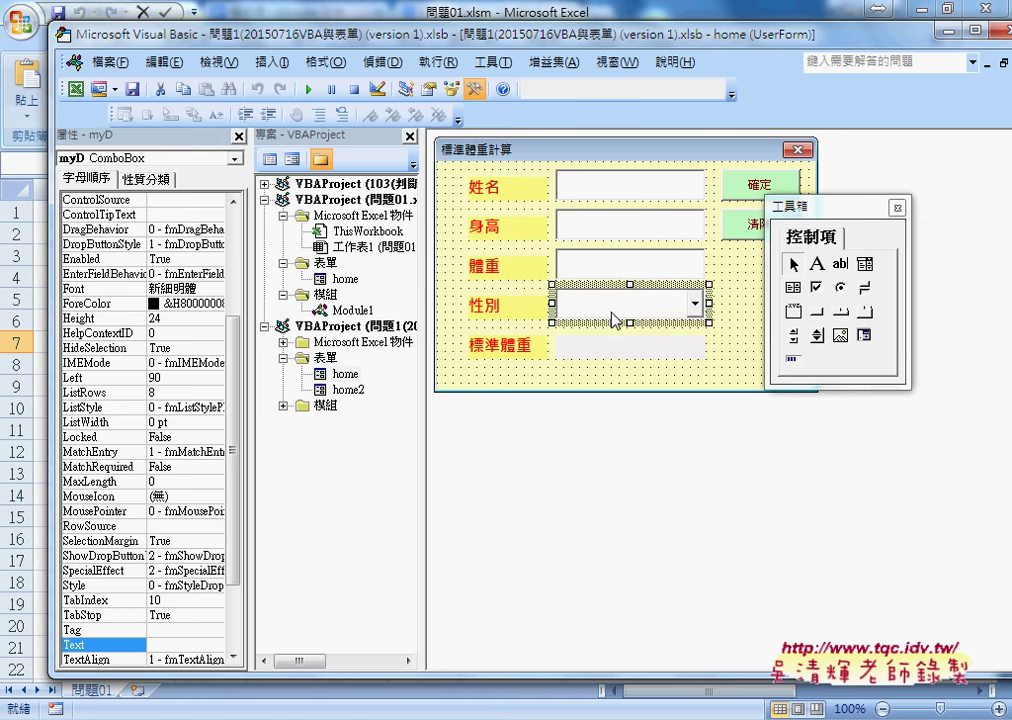
scroll(155, 205, "up", 4)
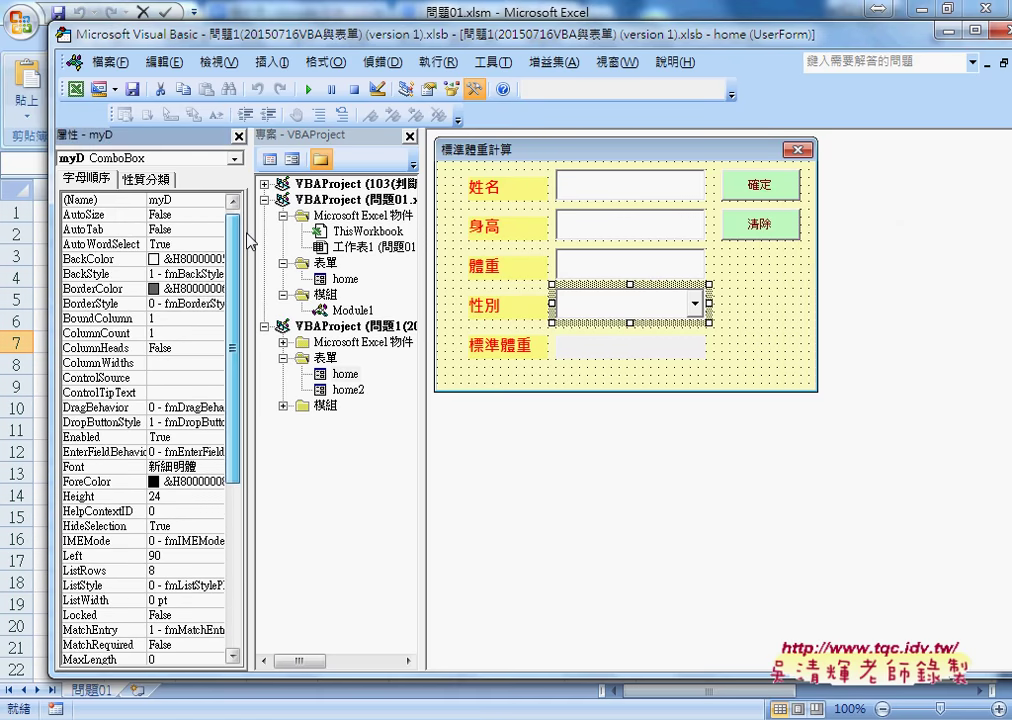
Step: Complete the line as myE.Caption = 標準體重函數2(myB.Text, myD.Text)
double_click(760, 185)
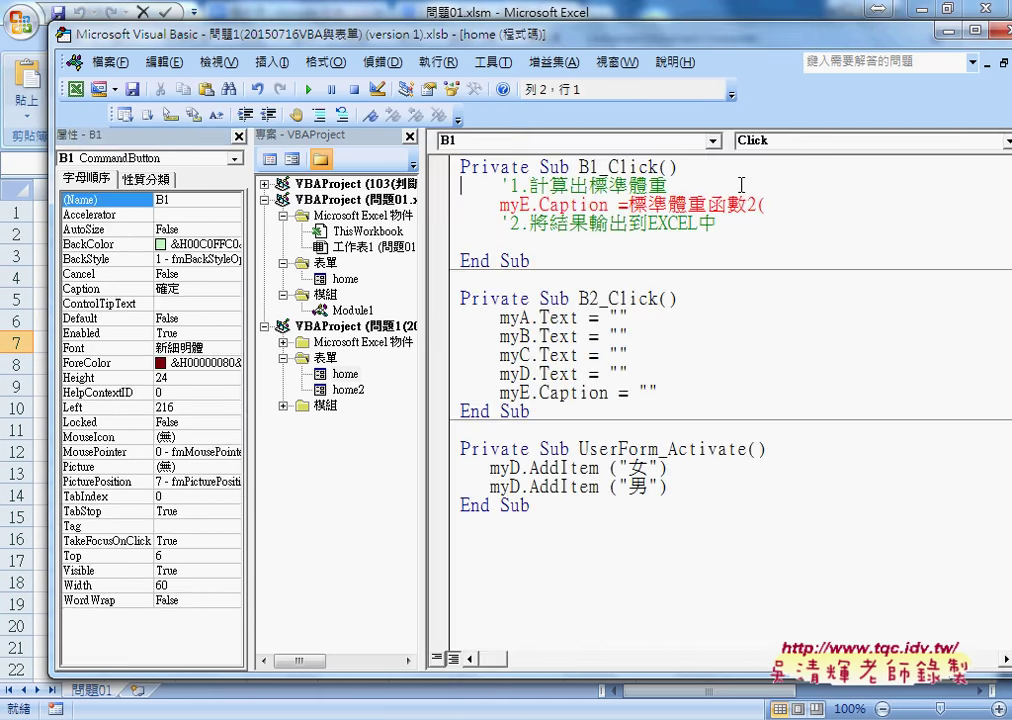
left_click_drag(776, 205, 760, 205)
type("(")
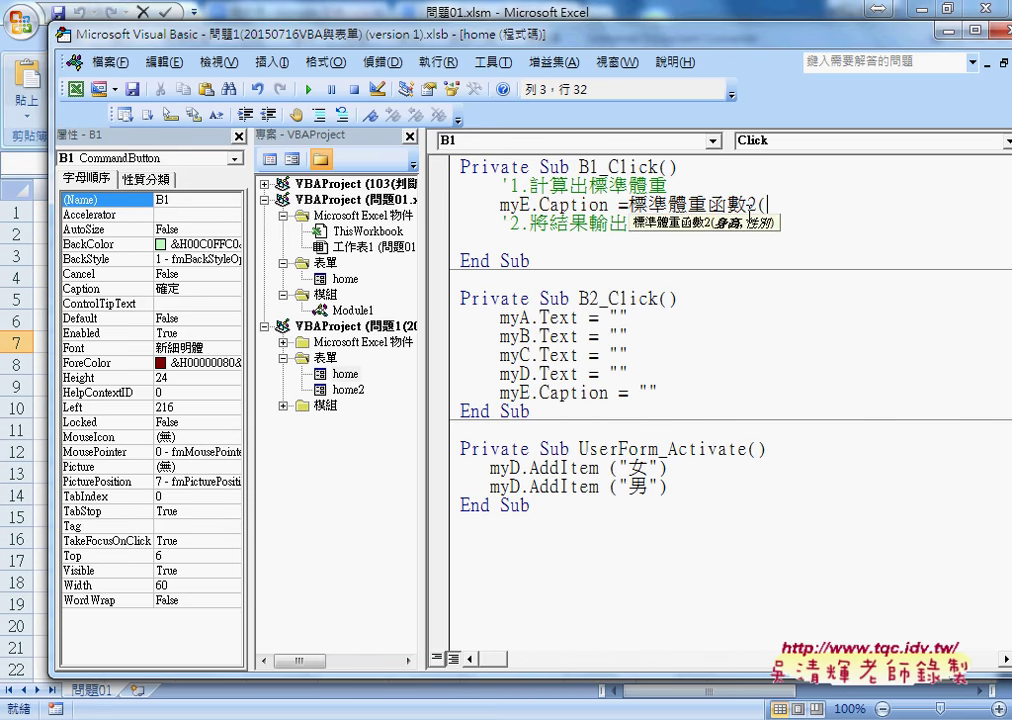
type("m")
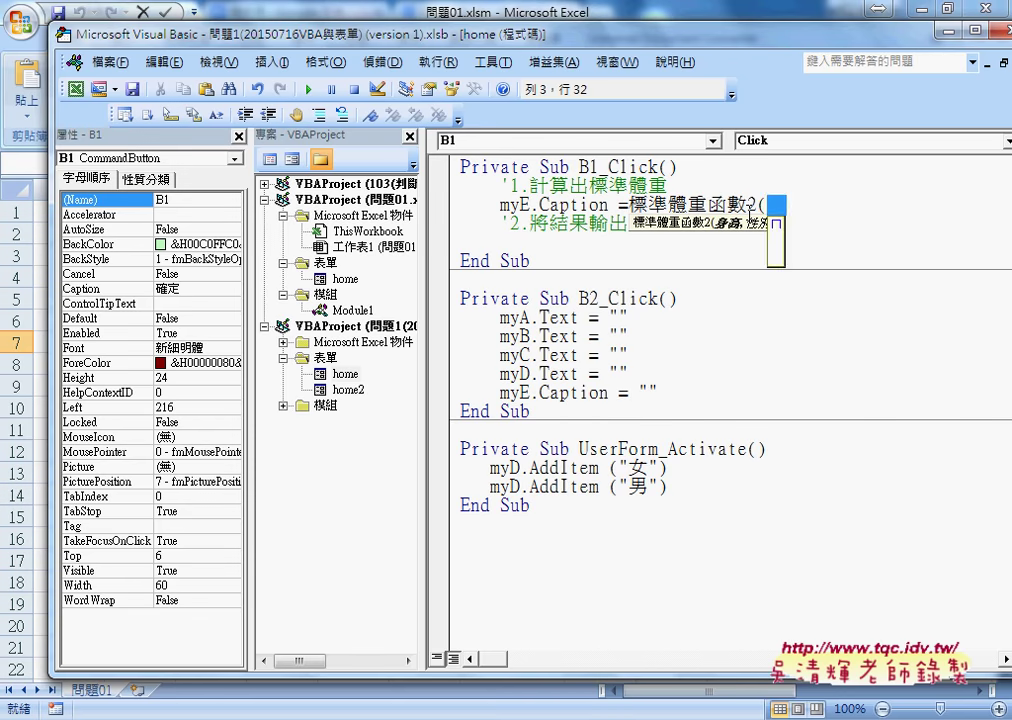
type("my")
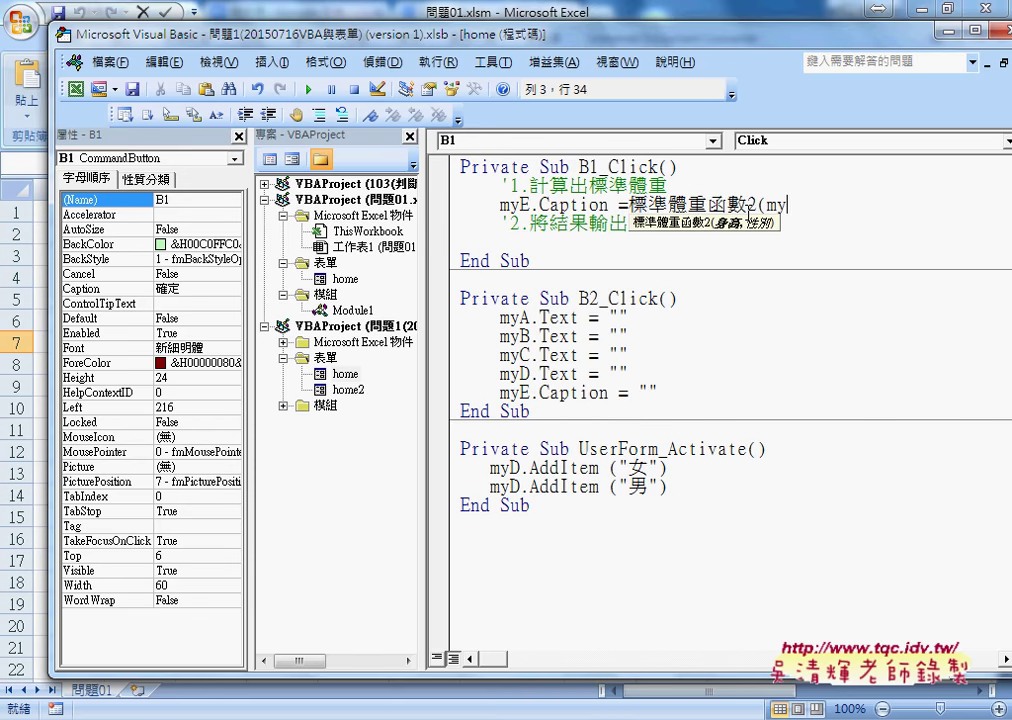
type("b.")
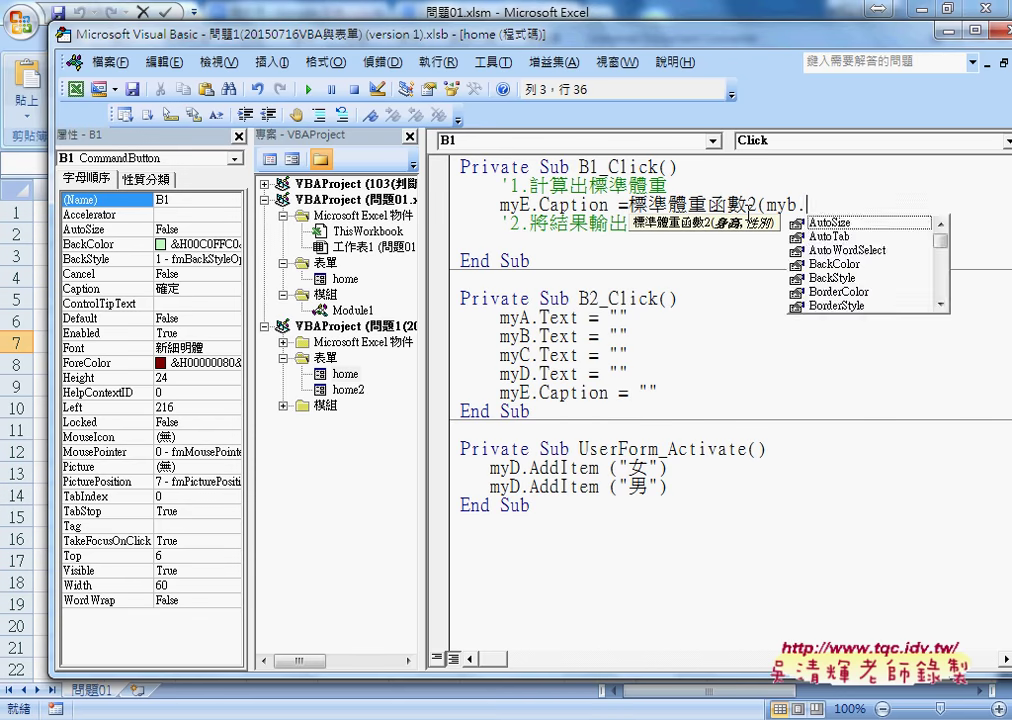
type("te")
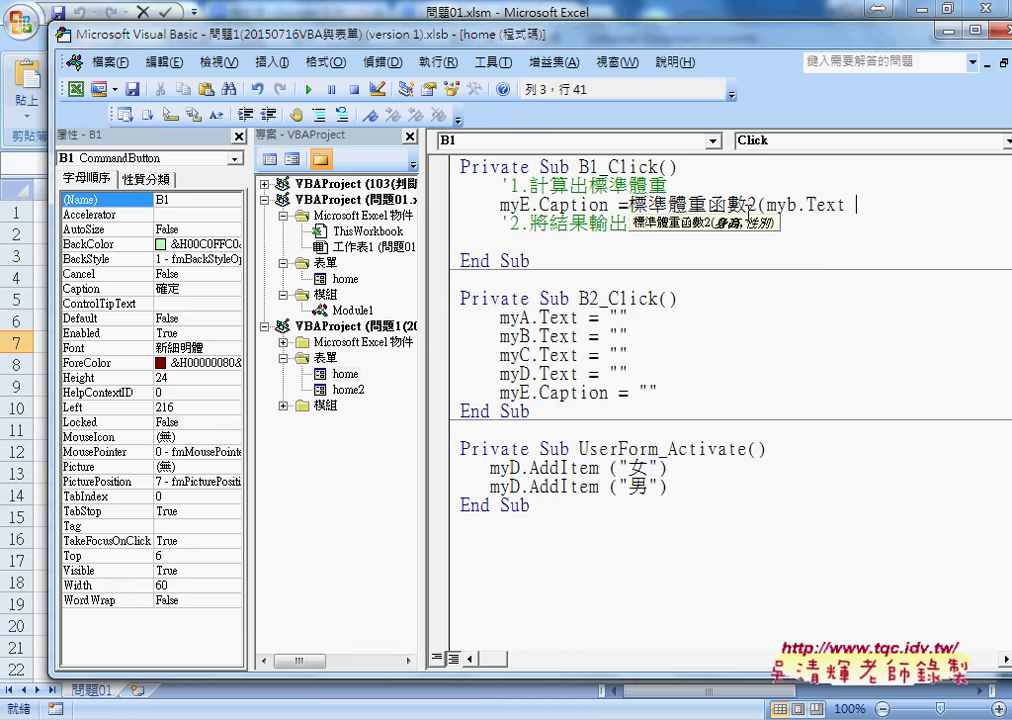
key("BackSpace")
type(",")
type("m")
type("yd")
type(".te")
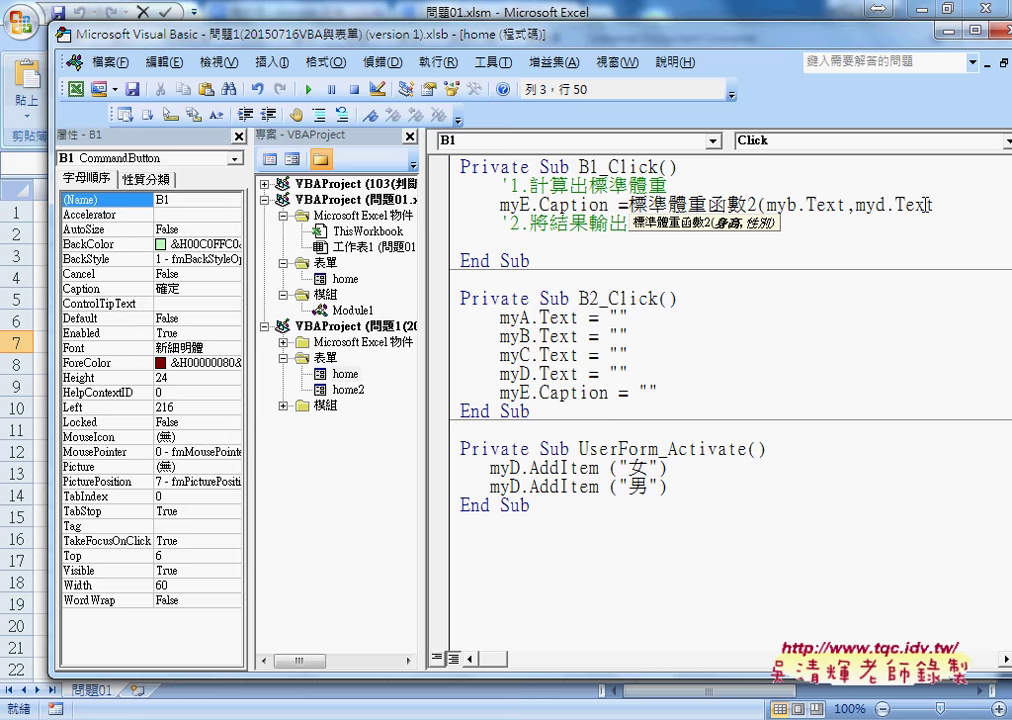
type(")")
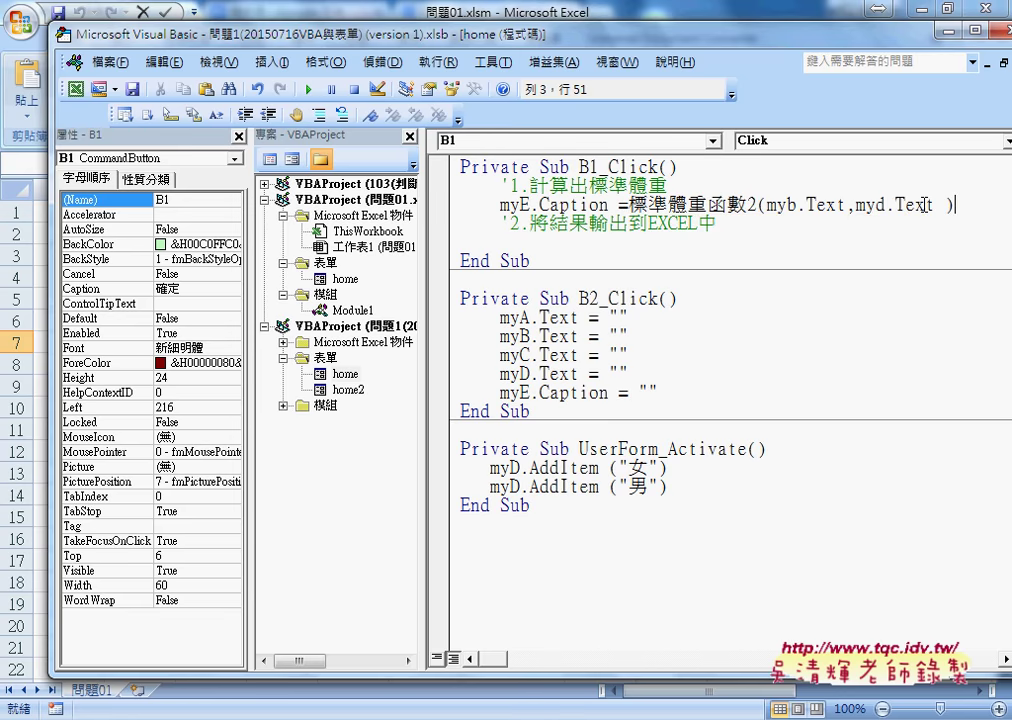
left_click(840, 284)
Step: Highlight myE.Caption and the 標準體重函數2 call to show where the result is assigned
left_click_drag(525, 204, 600, 204)
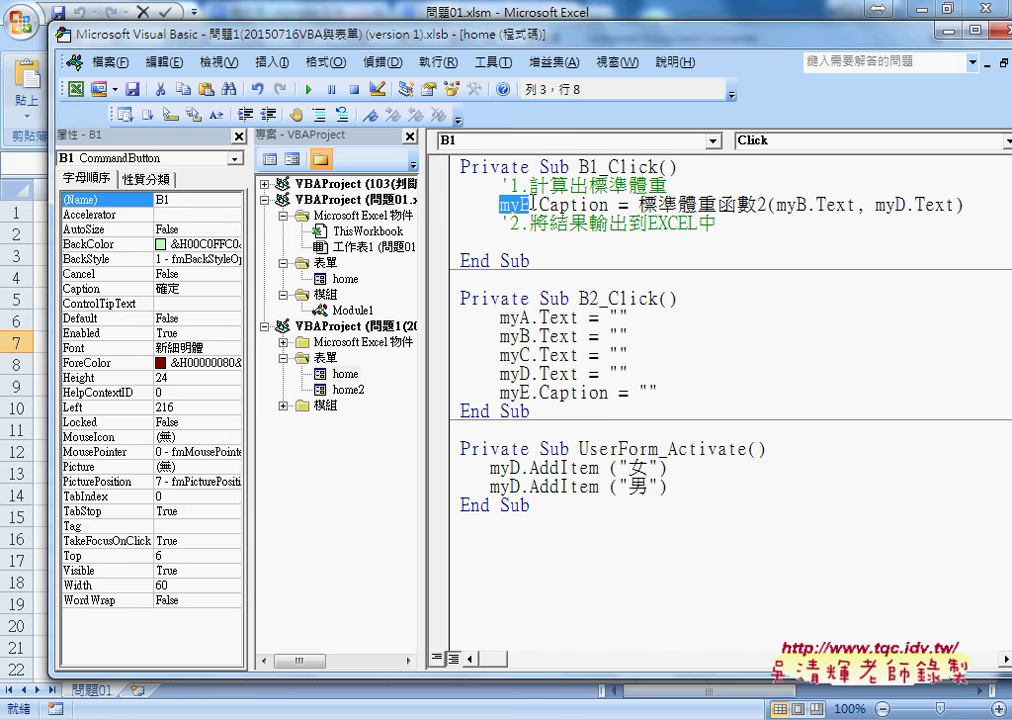
left_click(636, 204)
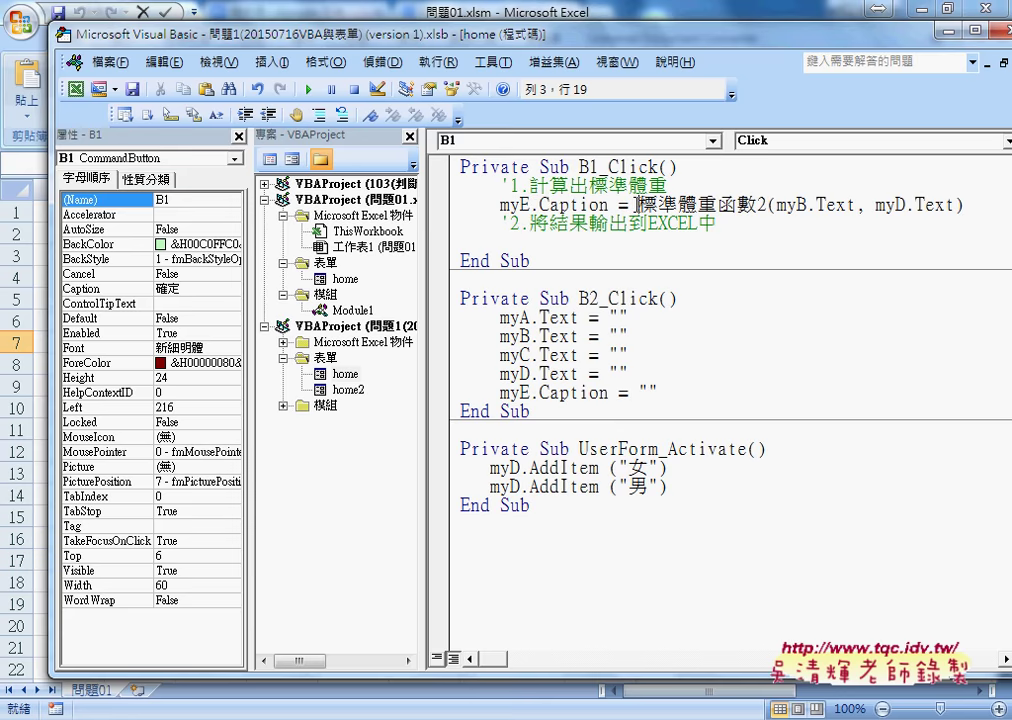
left_click_drag(636, 204, 963, 204)
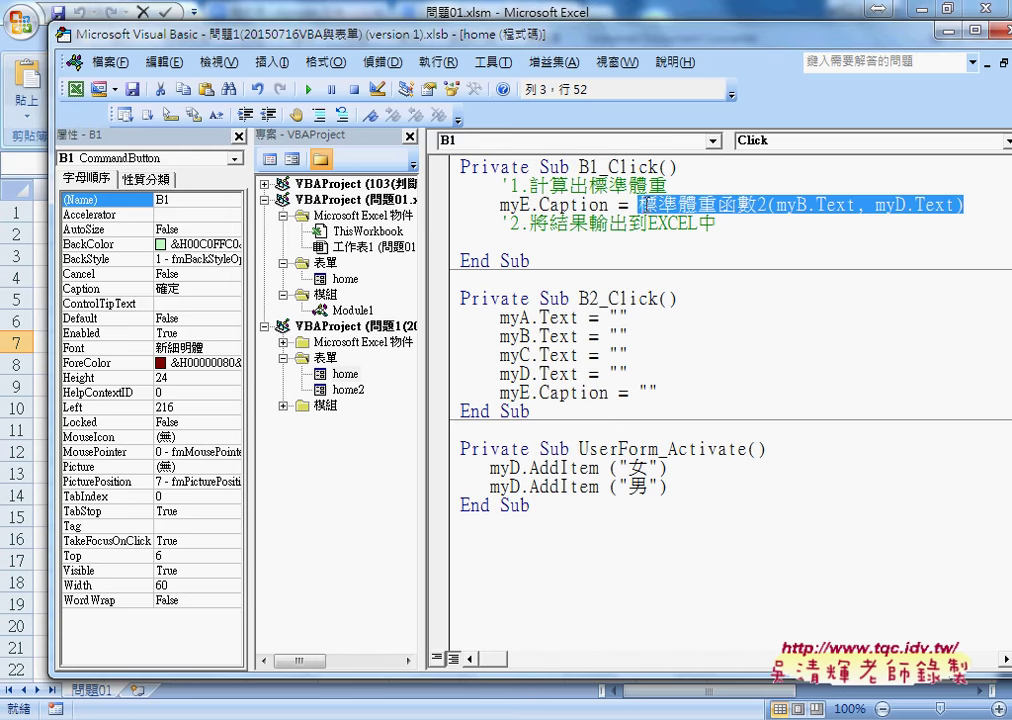
left_click_drag(610, 204, 500, 204)
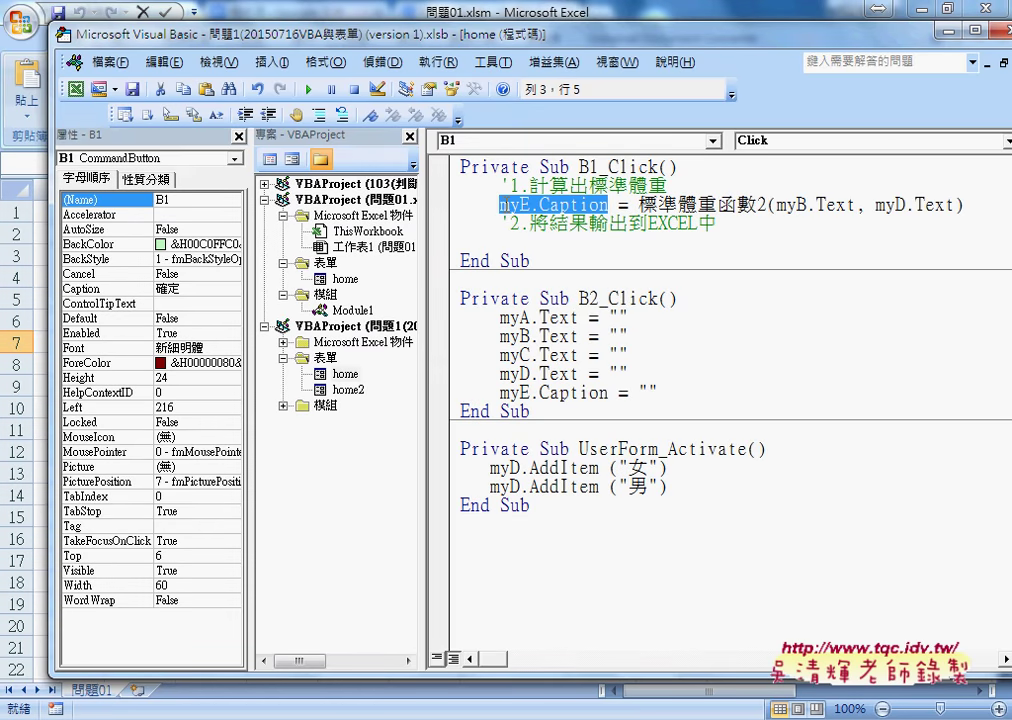
Step: Run the form with AAA, 185, 60 and 男, get 82.82, then move the form aside
left_click(309, 89)
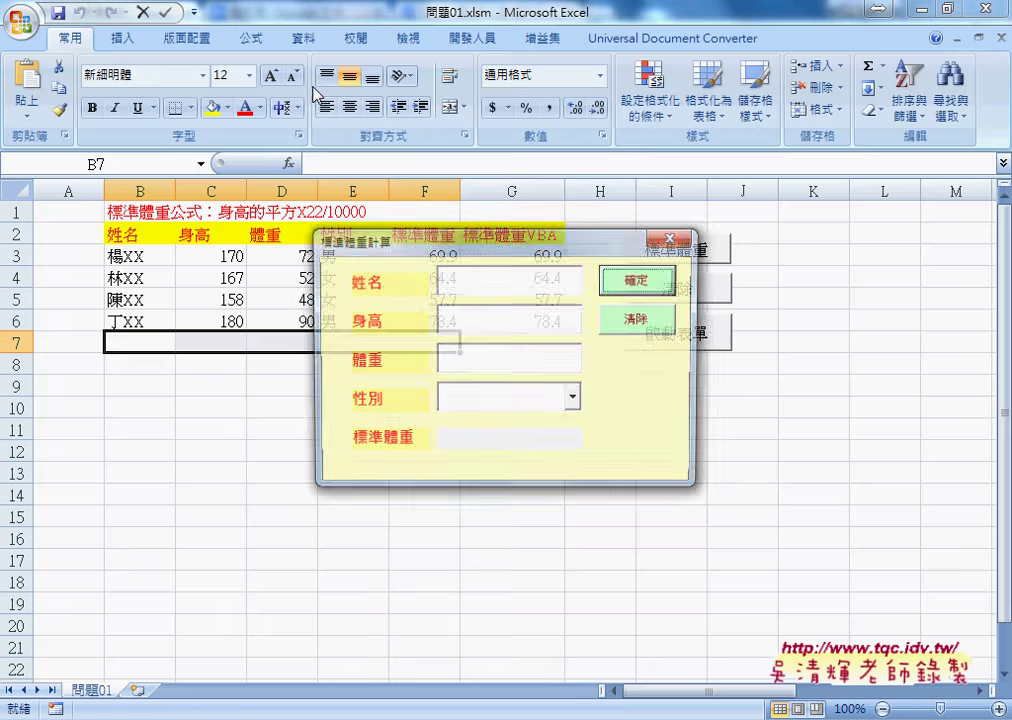
left_click(478, 274)
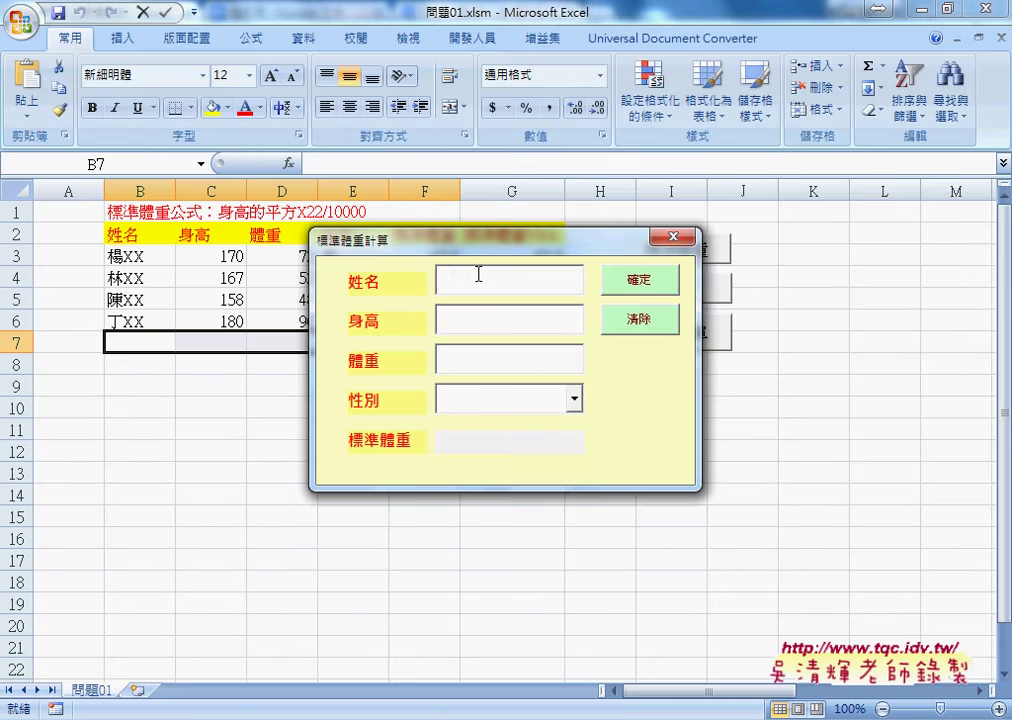
type("AAA")
type("1")
type("85")
type("60")
type("男")
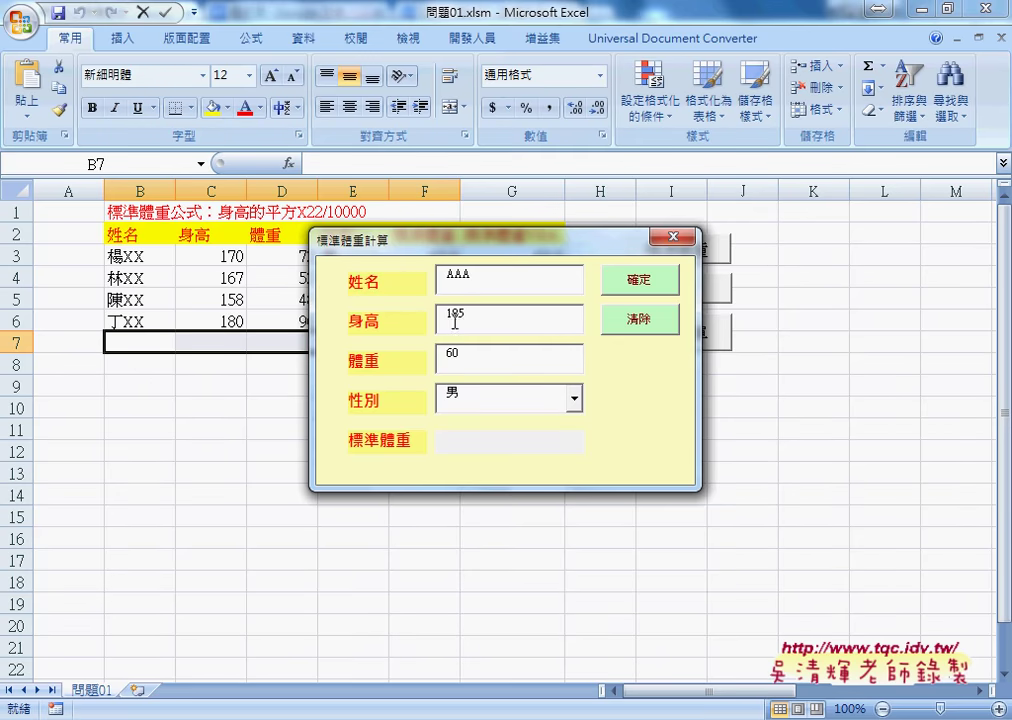
double_click(470, 315)
left_click_drag(476, 397, 442, 399)
left_click(655, 284)
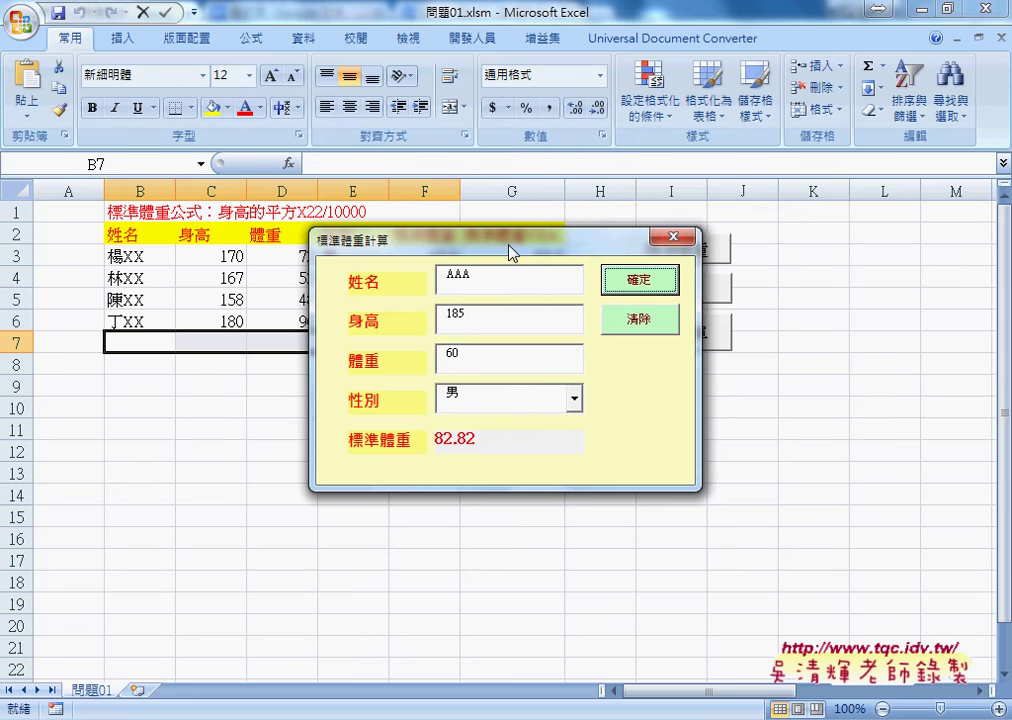
left_click_drag(510, 251, 712, 251)
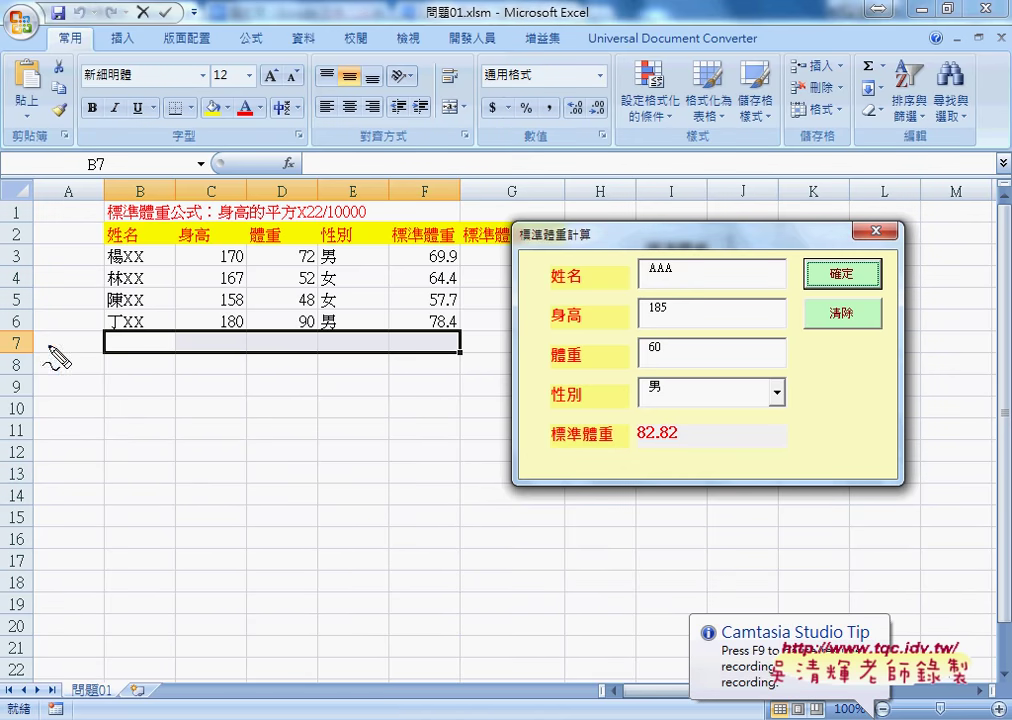
Step: Annotate the sheet, marking row 7 below 丁XX as the next empty record row
left_click_drag(9, 358, 16, 358)
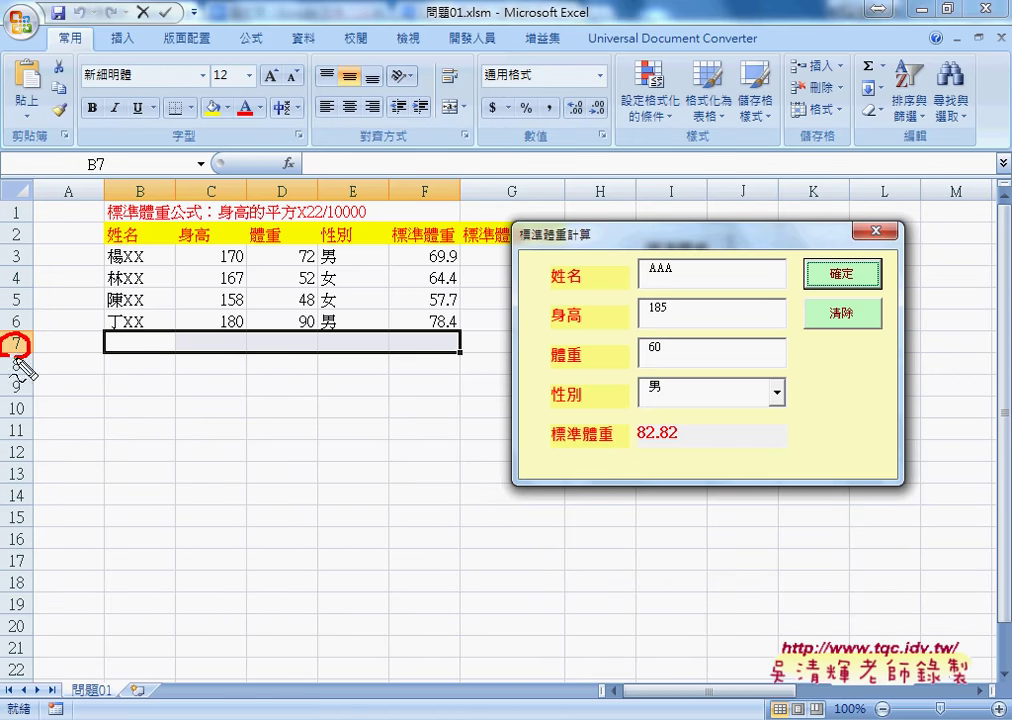
mouse_move(149, 243)
left_mouse_down()
mouse_move(149, 307)
mouse_move(168, 288)
left_mouse_up()
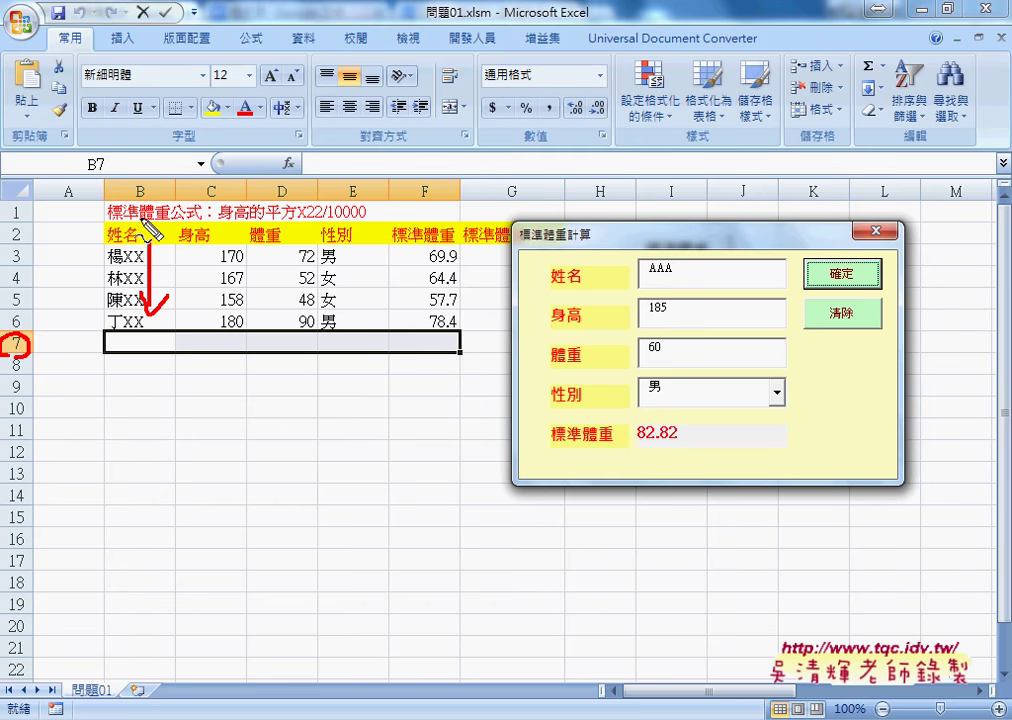
left_click_drag(145, 229, 146, 227)
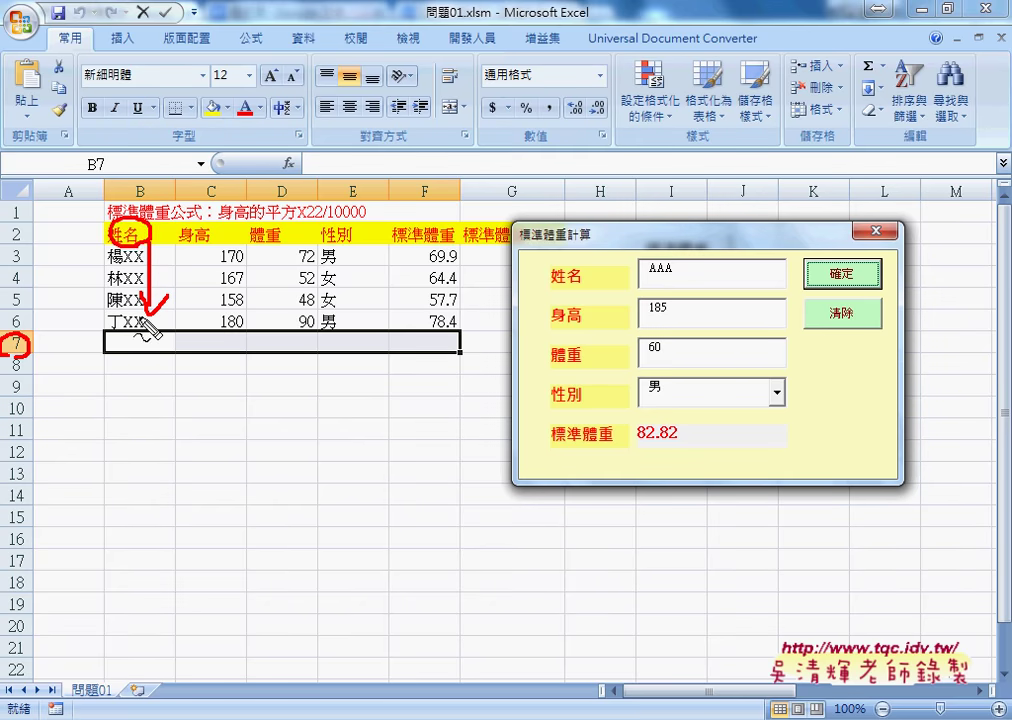
left_click_drag(146, 335, 185, 336)
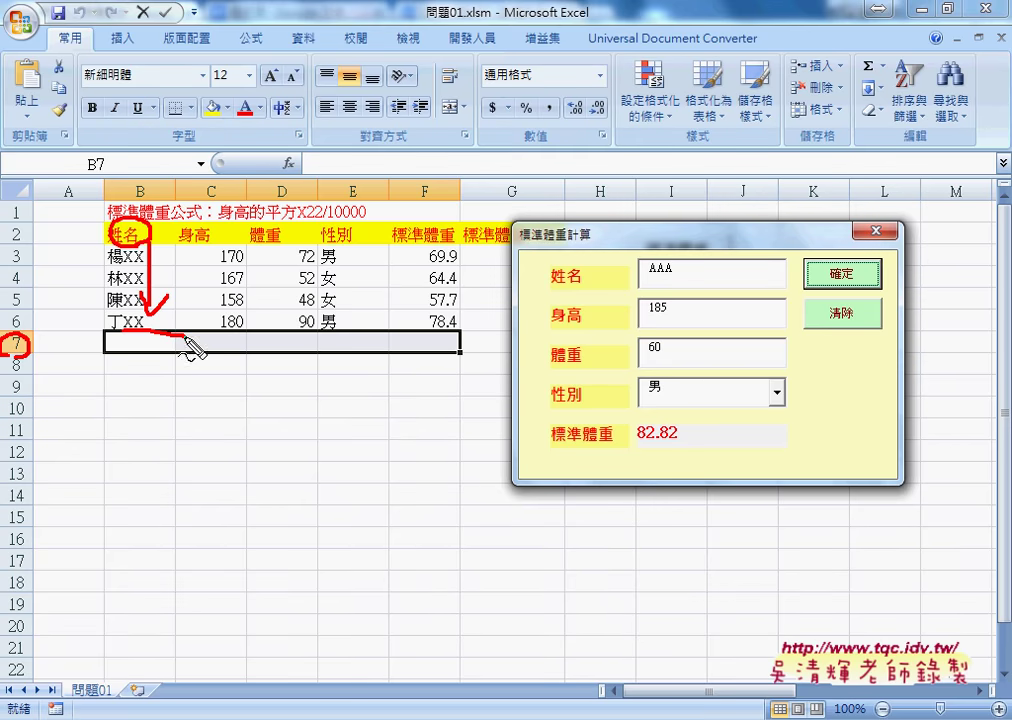
left_click_drag(53, 305, 63, 303)
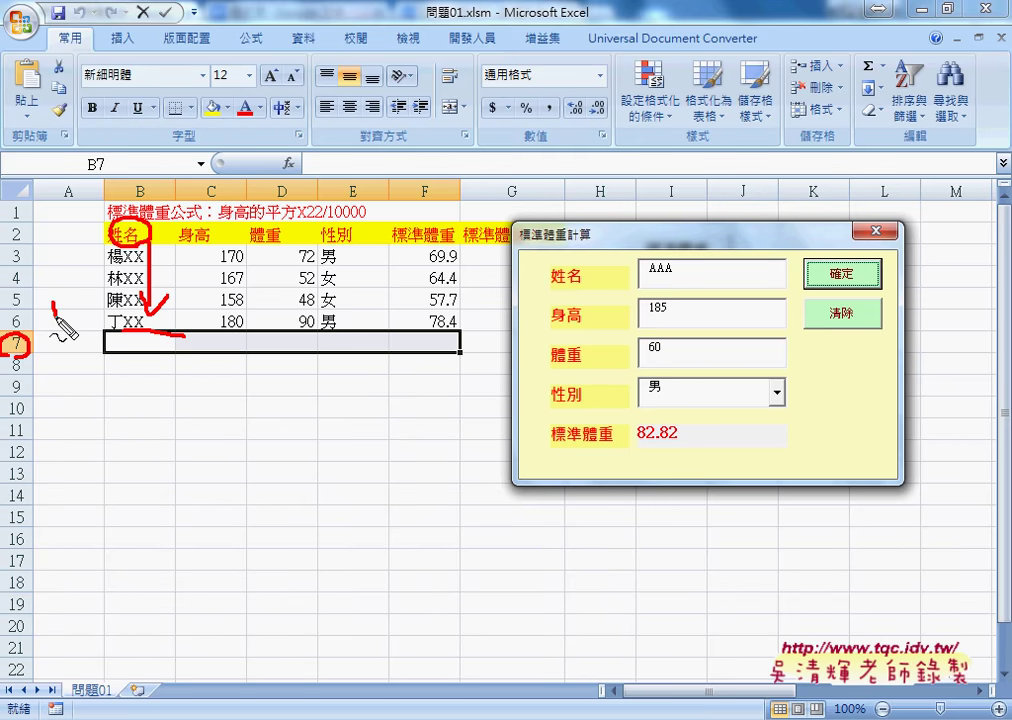
mouse_move(74, 311)
left_mouse_down()
mouse_move(97, 310)
mouse_move(85, 322)
mouse_move(100, 322)
left_mouse_up()
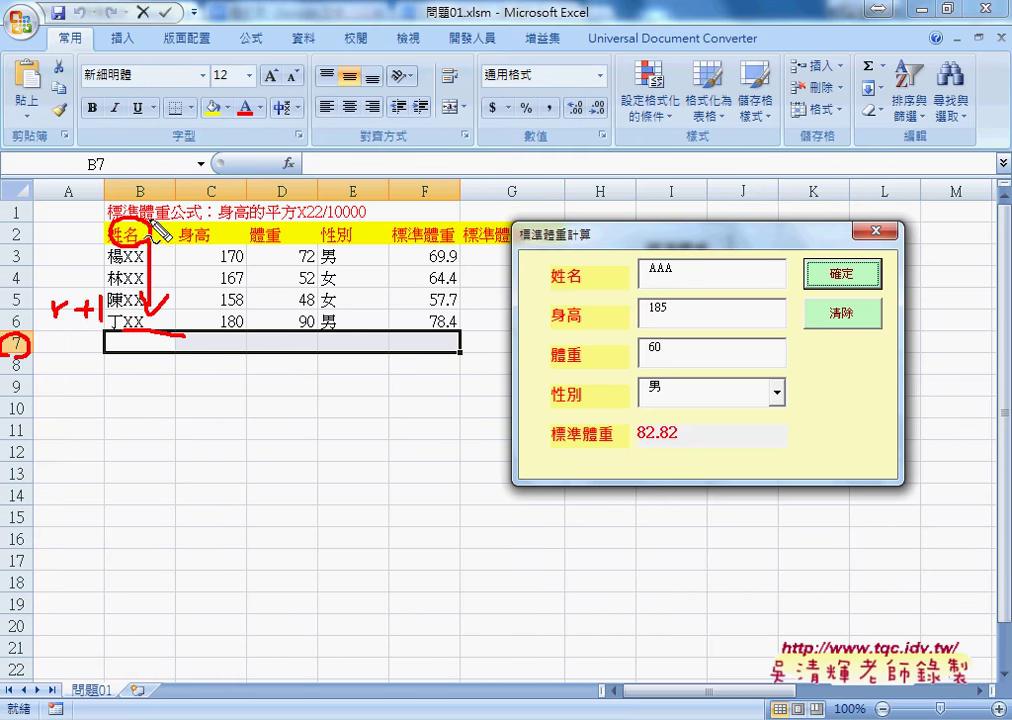
Step: Circle the B, C and F column headers, clear the annotations and close the running form
left_click_drag(140, 171, 143, 173)
left_click_drag(212, 172, 214, 175)
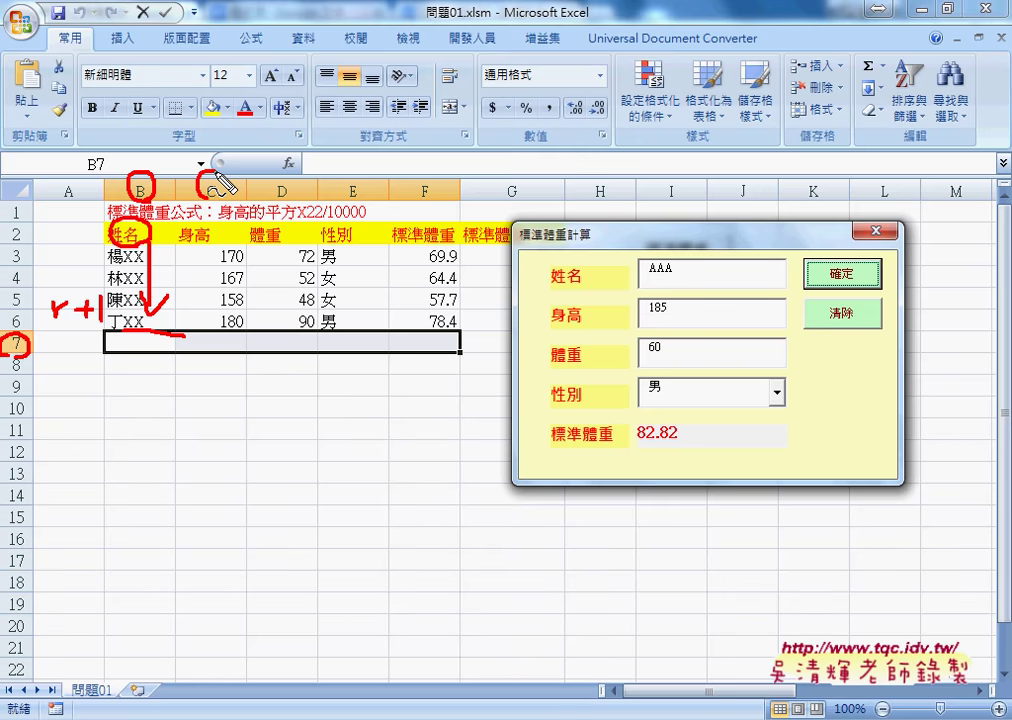
left_click_drag(424, 172, 427, 175)
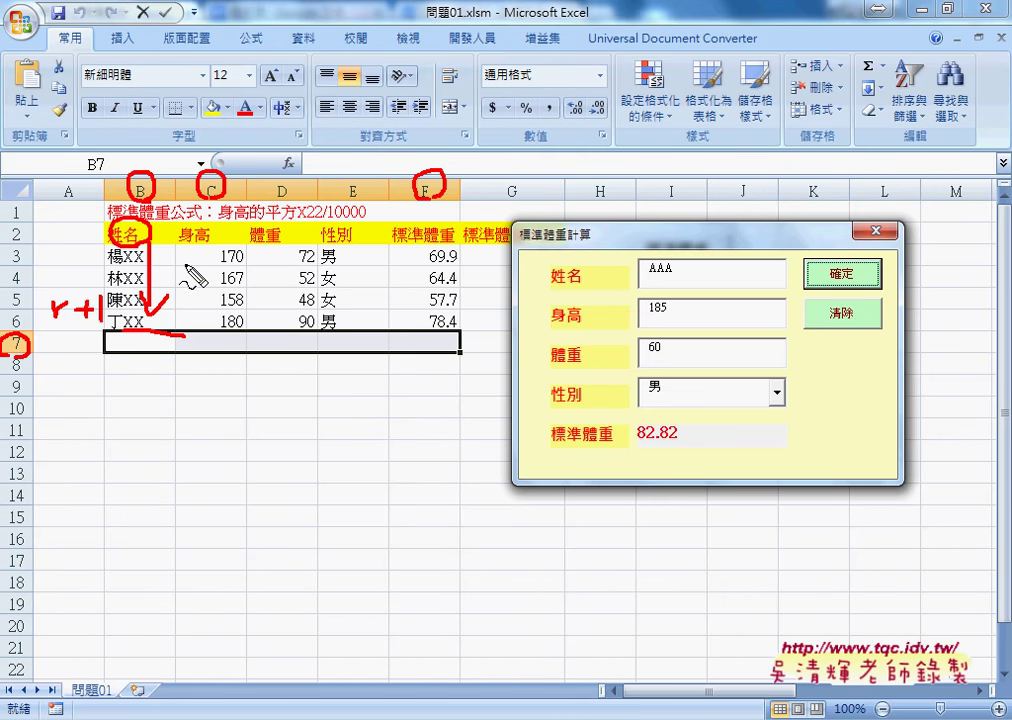
key("Escape")
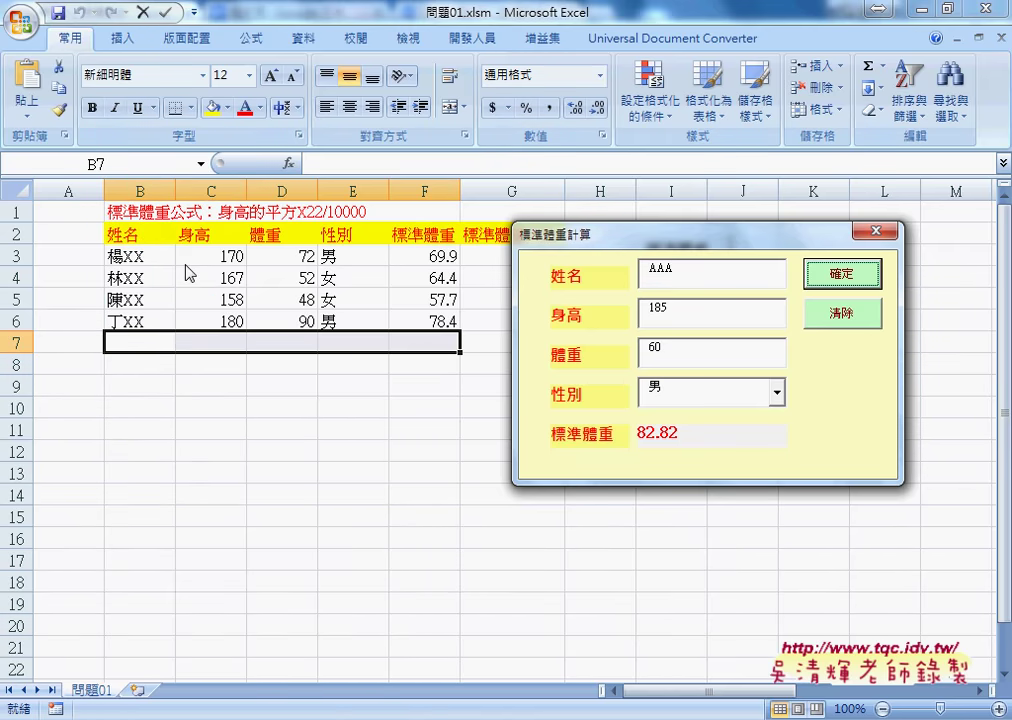
left_click(875, 231)
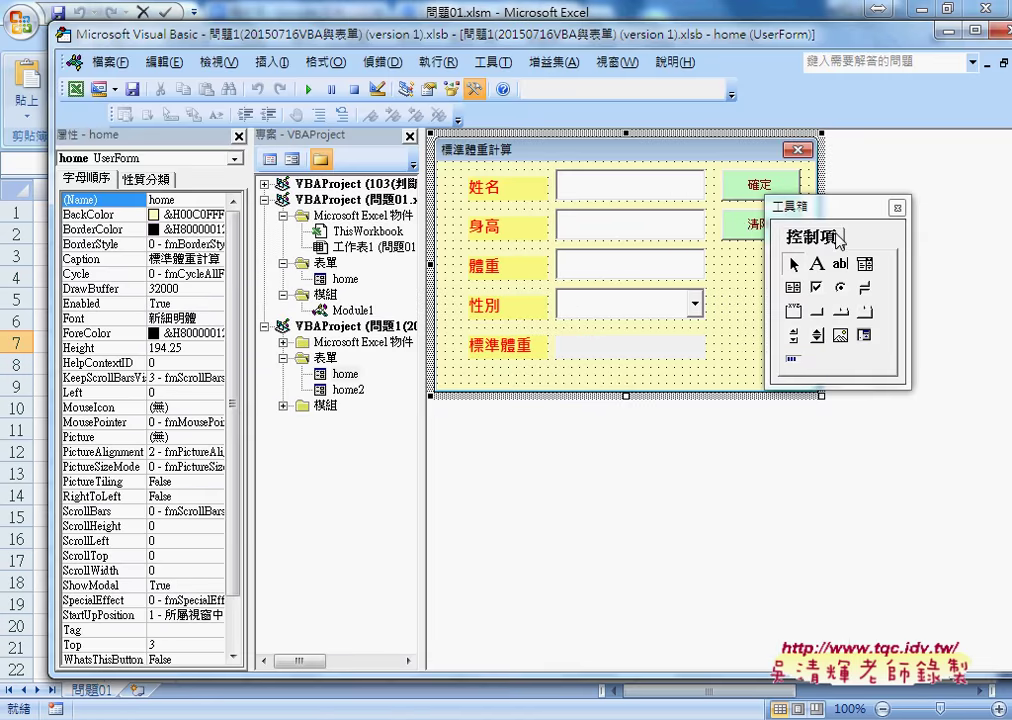
Step: In B1_Click, add r = Range("B2").End(xlDown).Row + 1 under the output comment
double_click(753, 193)
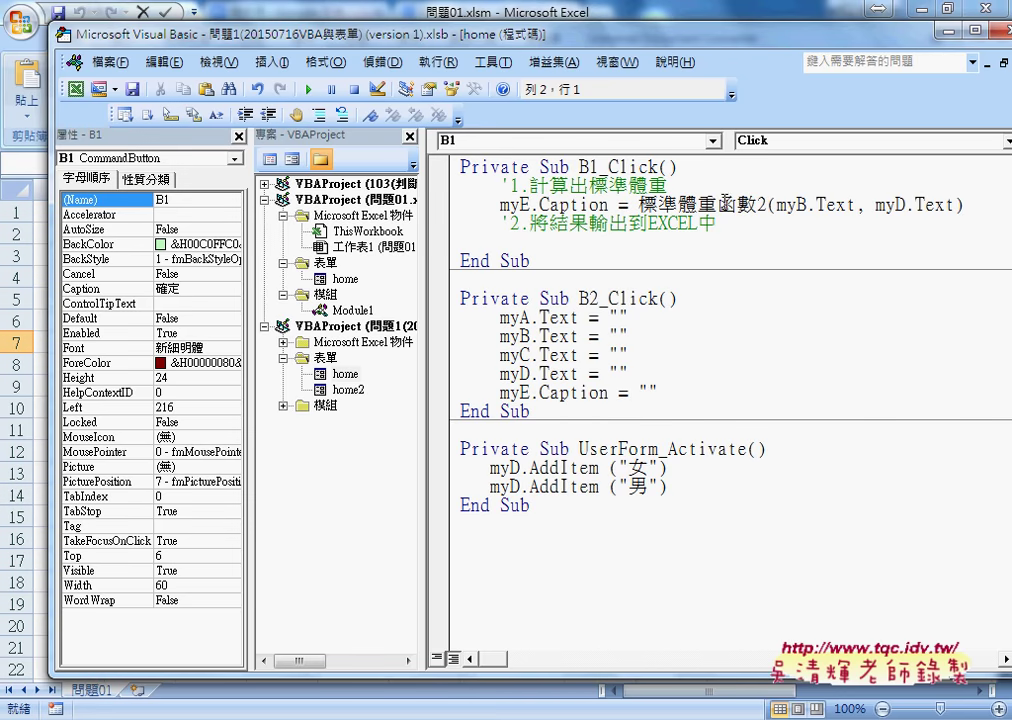
left_click(590, 244)
key("Tab")
left_click_drag(308, 35, 507, 40)
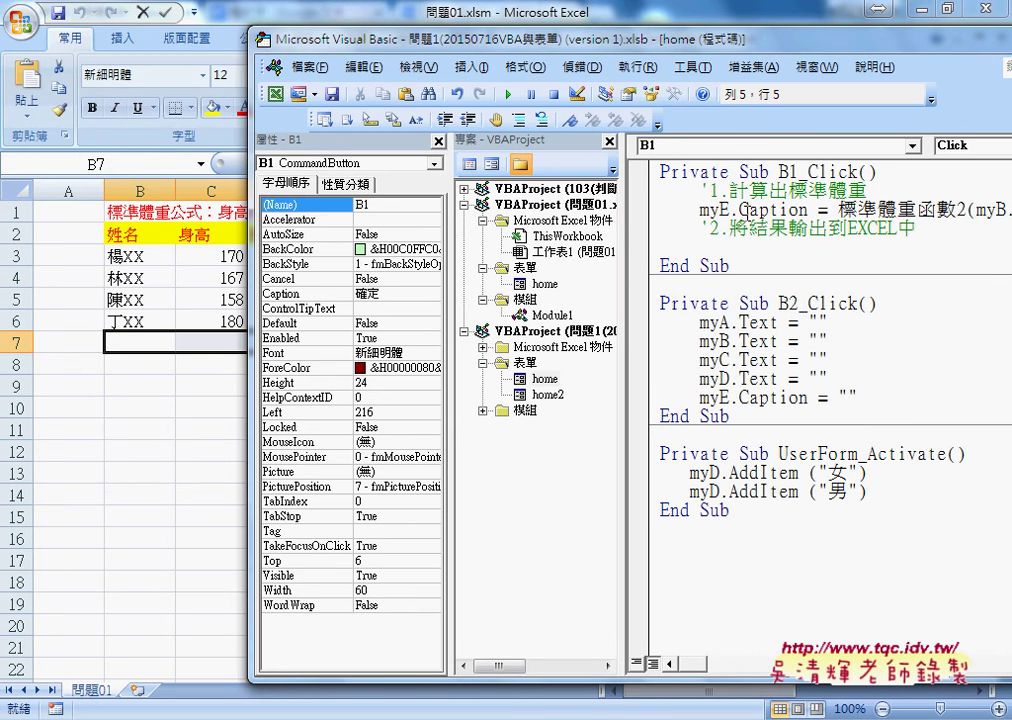
type("r=")
type("ra")
type("nge")
type("(\"")
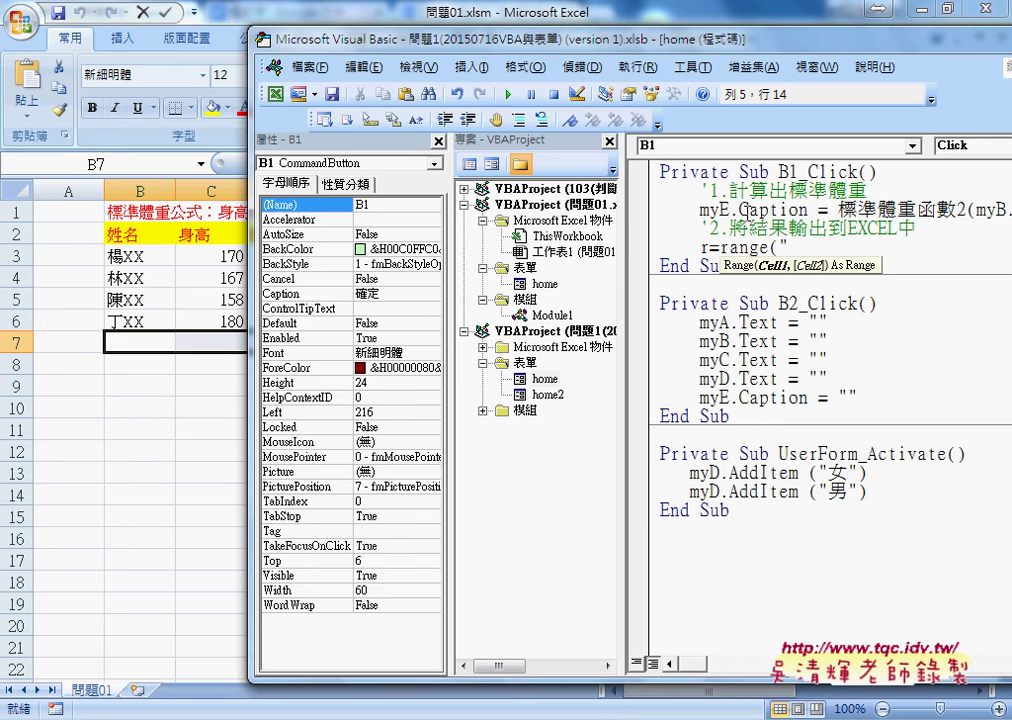
type("B2\")")
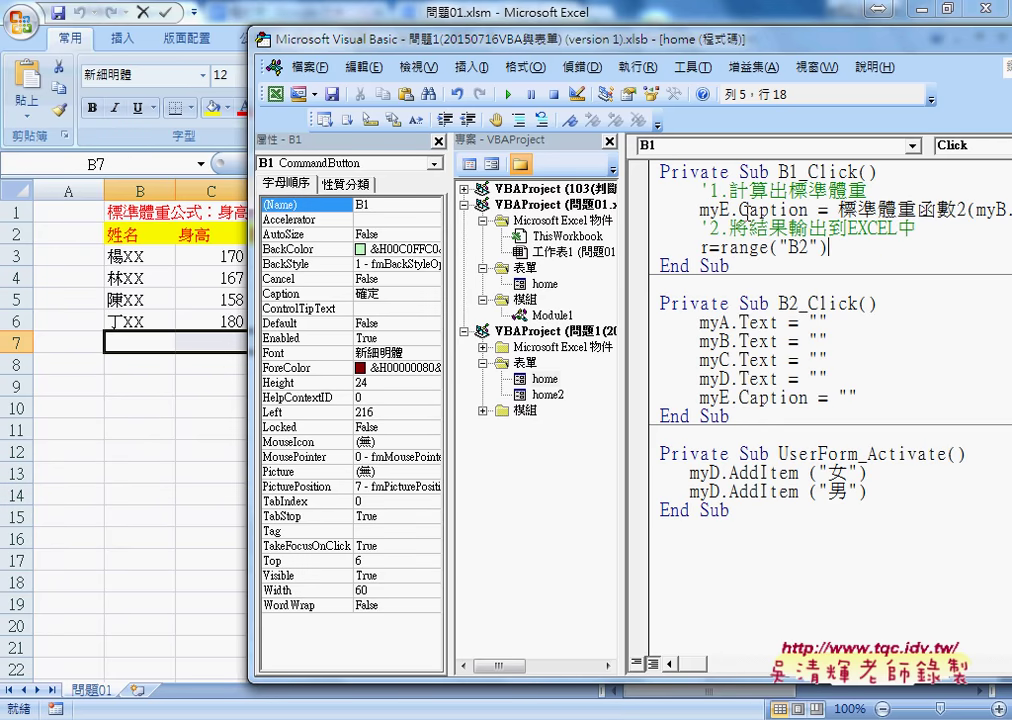
type(".")
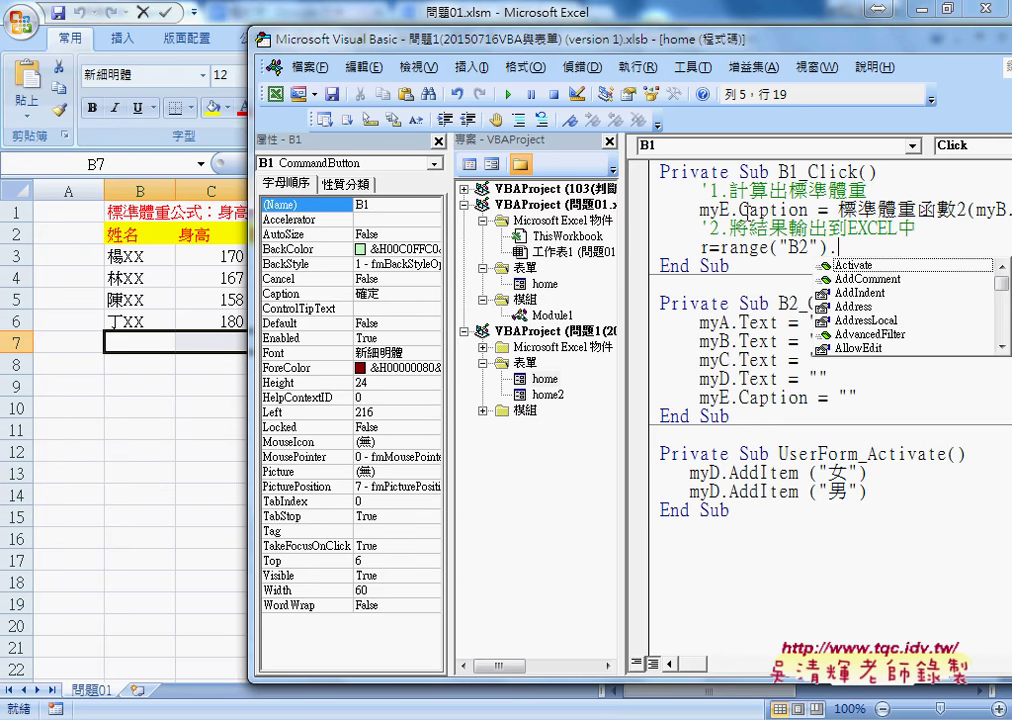
type("e")
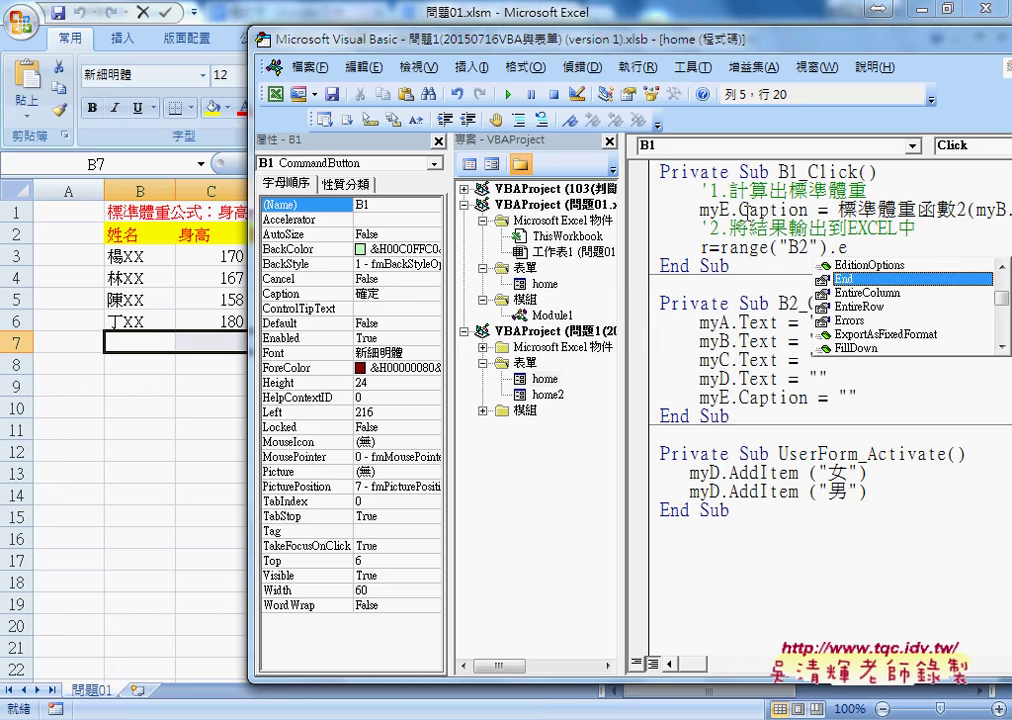
type("nd (")
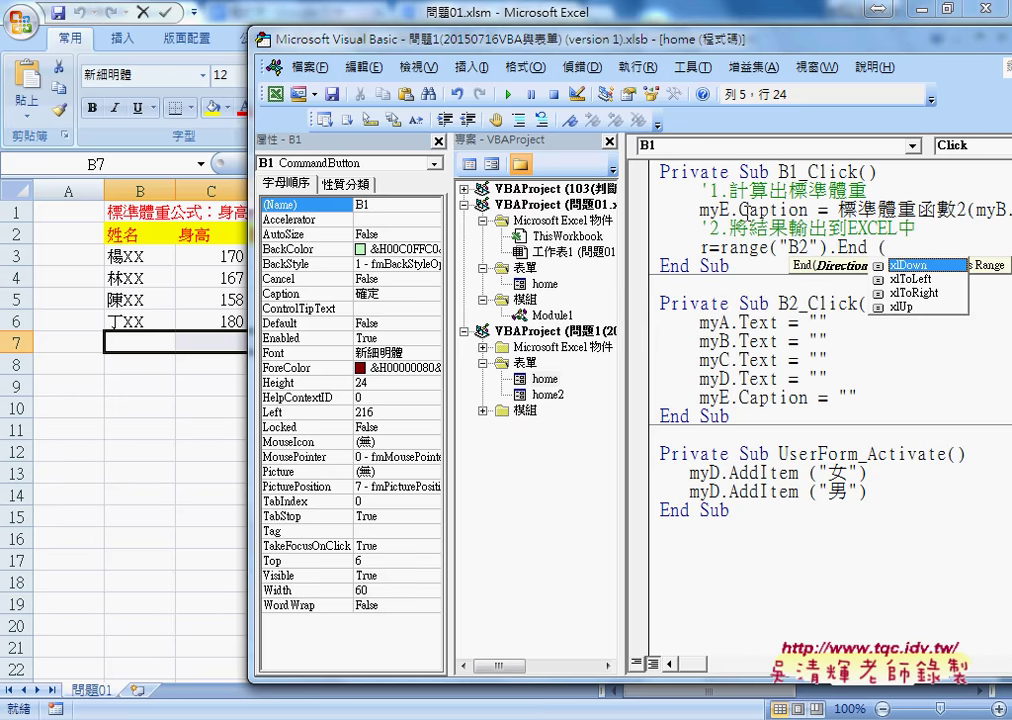
type("xlDown ).")
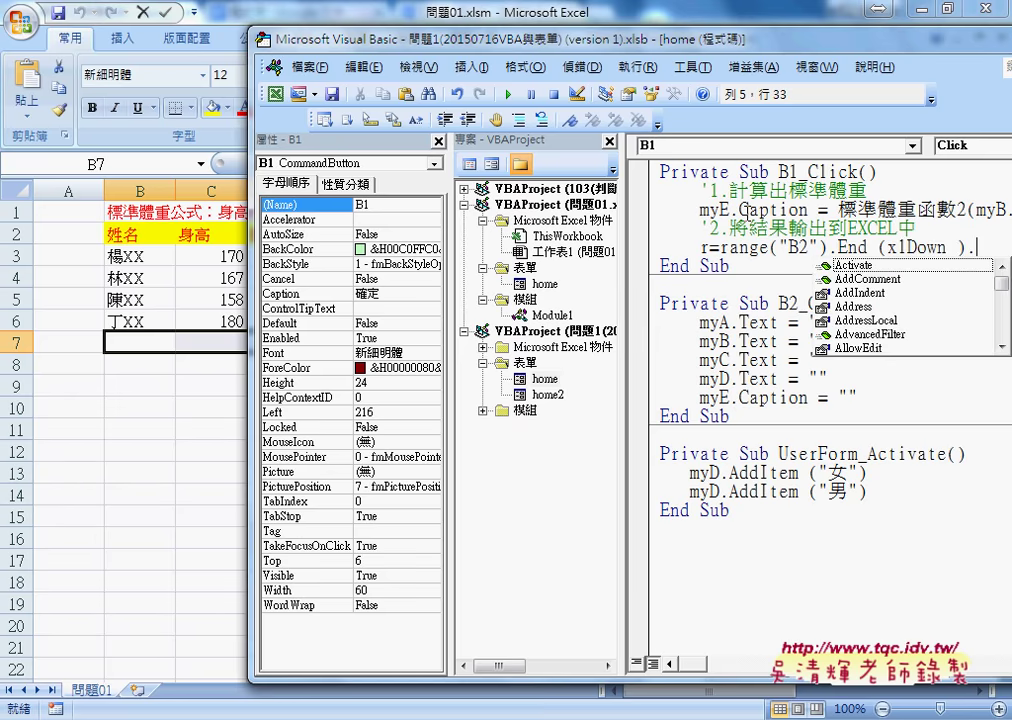
type("row")
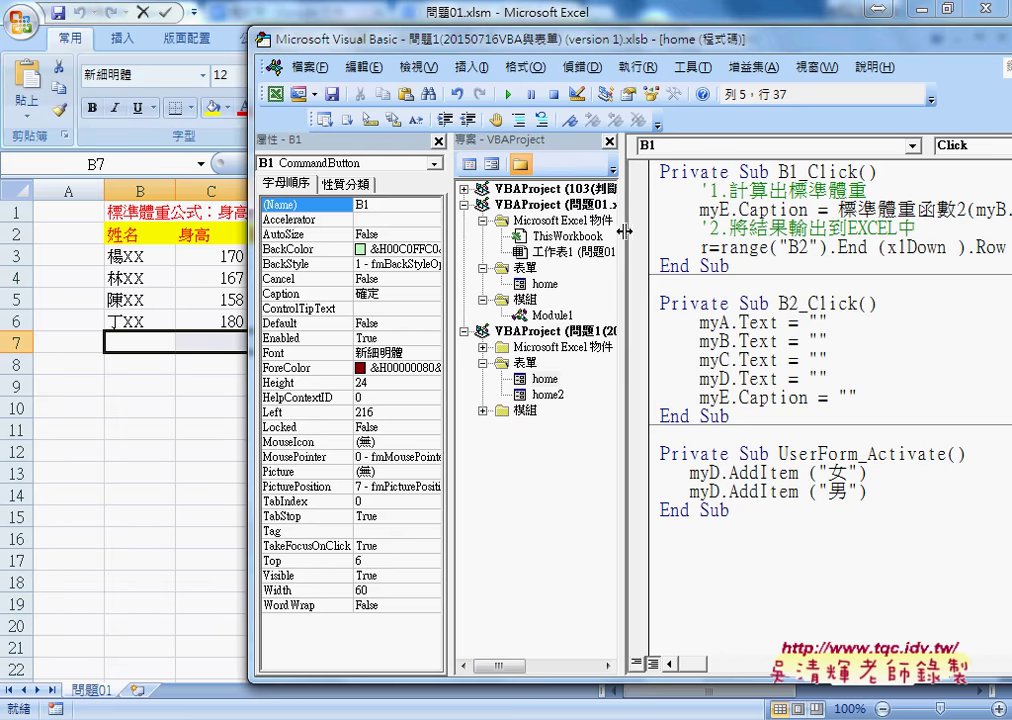
left_click_drag(626, 235, 551, 235)
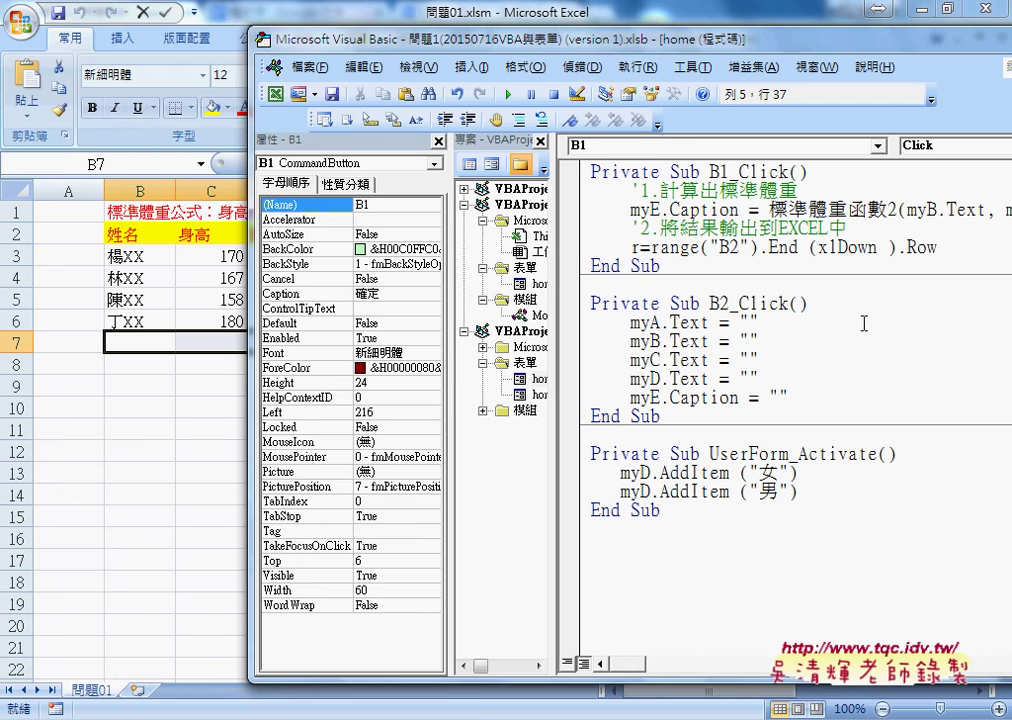
type("+")
type("1")
Step: Add Cells(r, "B") = myA.Text to write the name into column B
key("Return")
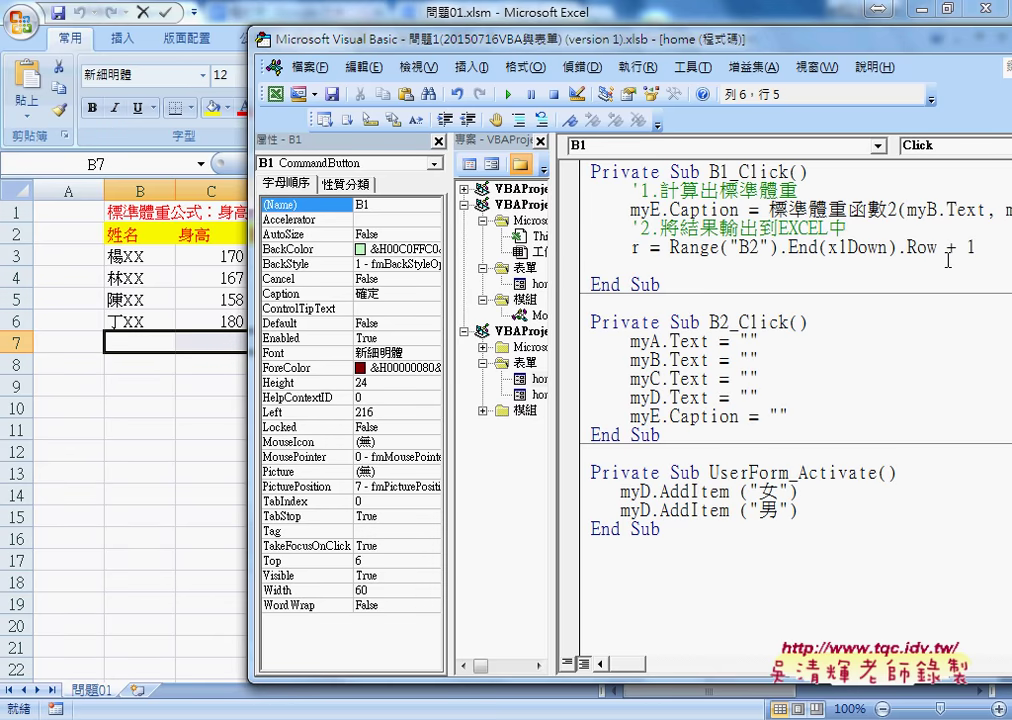
type("ce")
type("lls(")
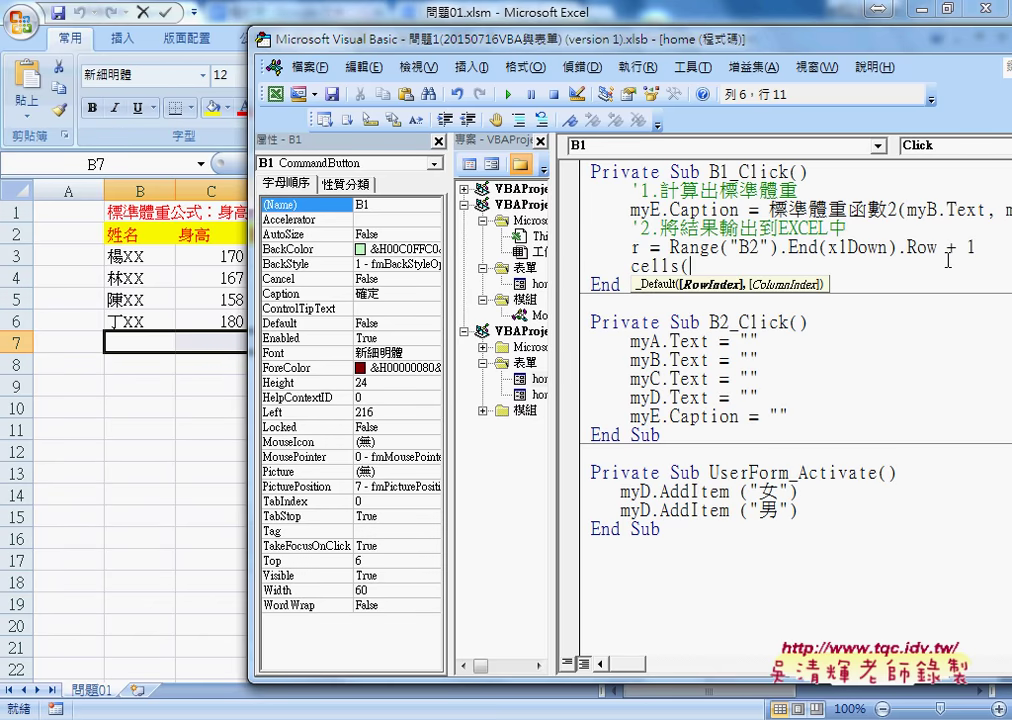
type("r")
type(",\"")
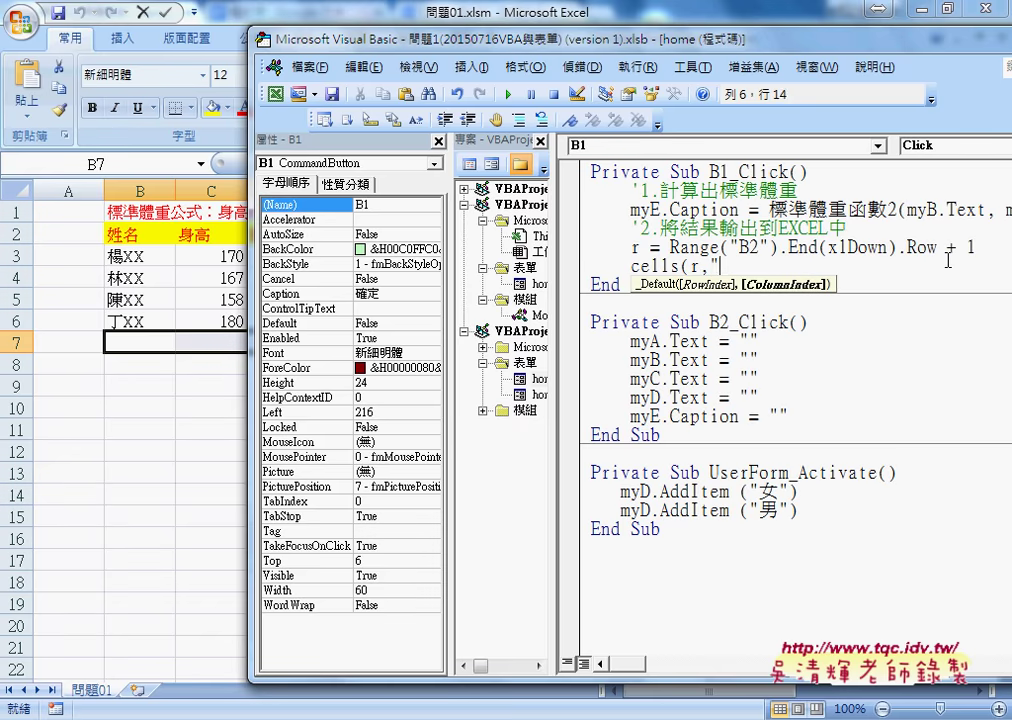
type("B\"")
type(")=")
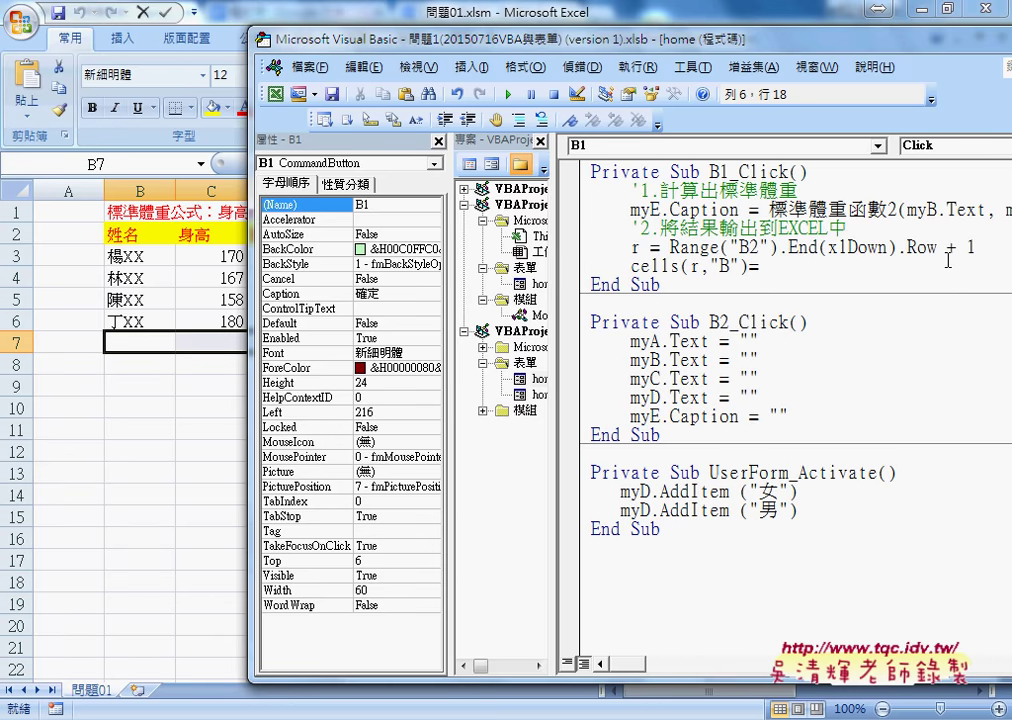
type("mya.")
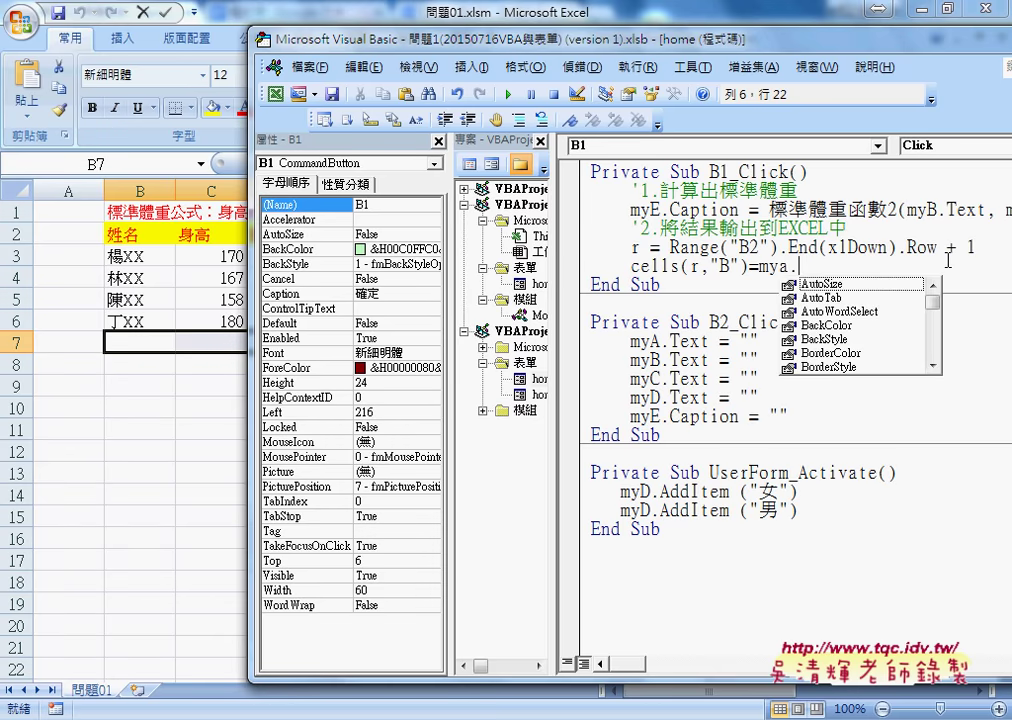
type("tex")
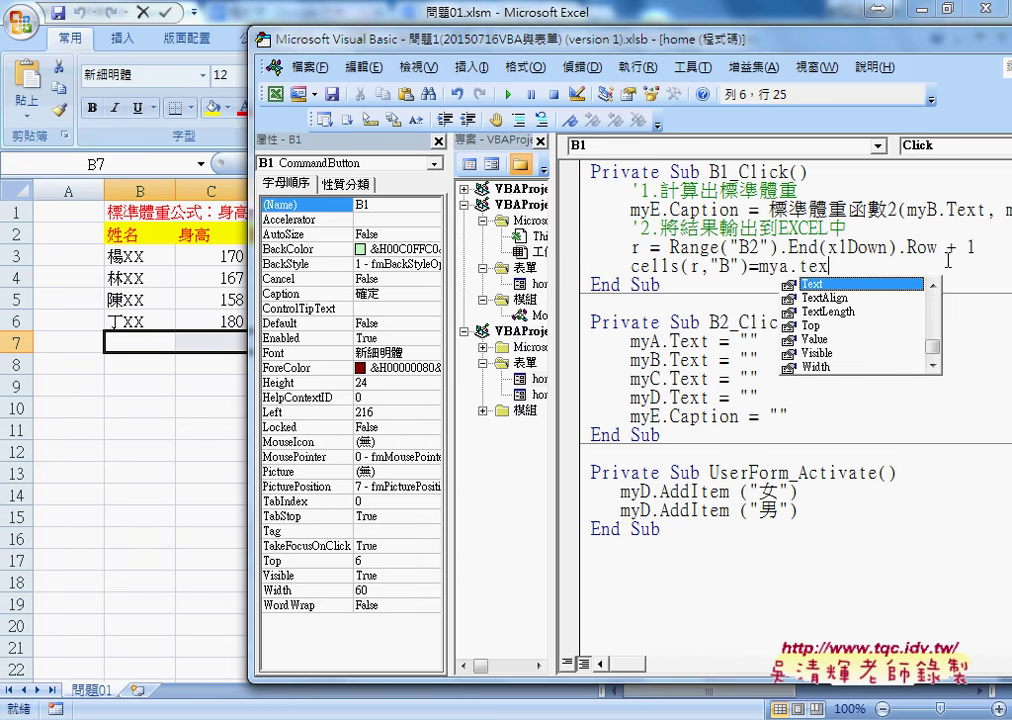
key("Down")
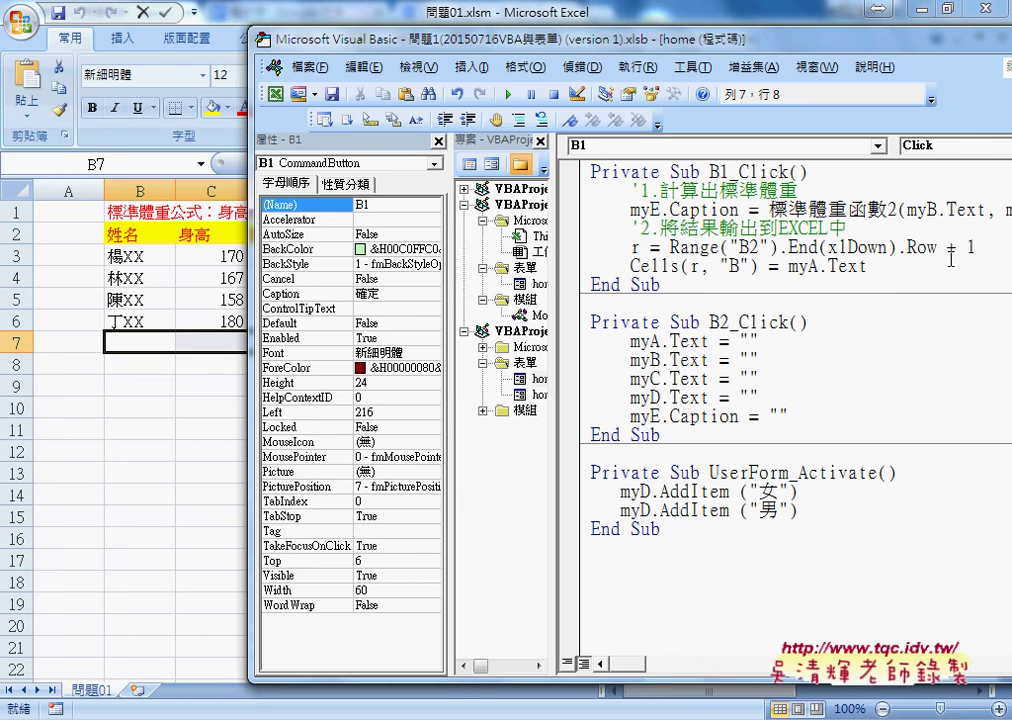
Step: Copy that line into a column C version that writes myB
left_click_drag(867, 266, 630, 266)
key("ctrl+c")
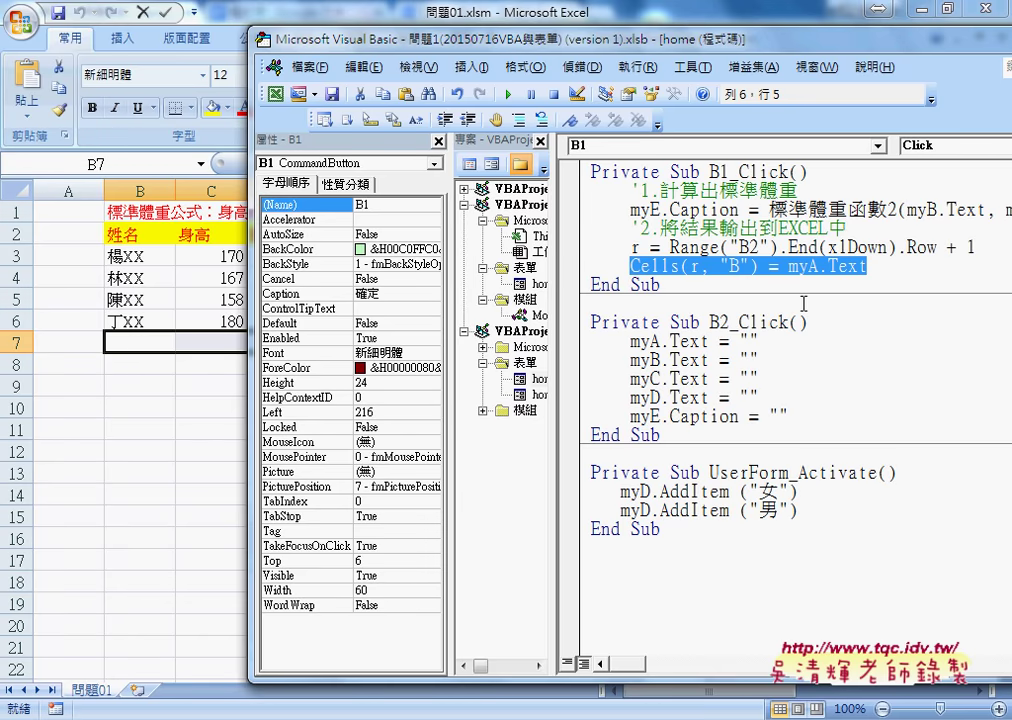
left_click(960, 268)
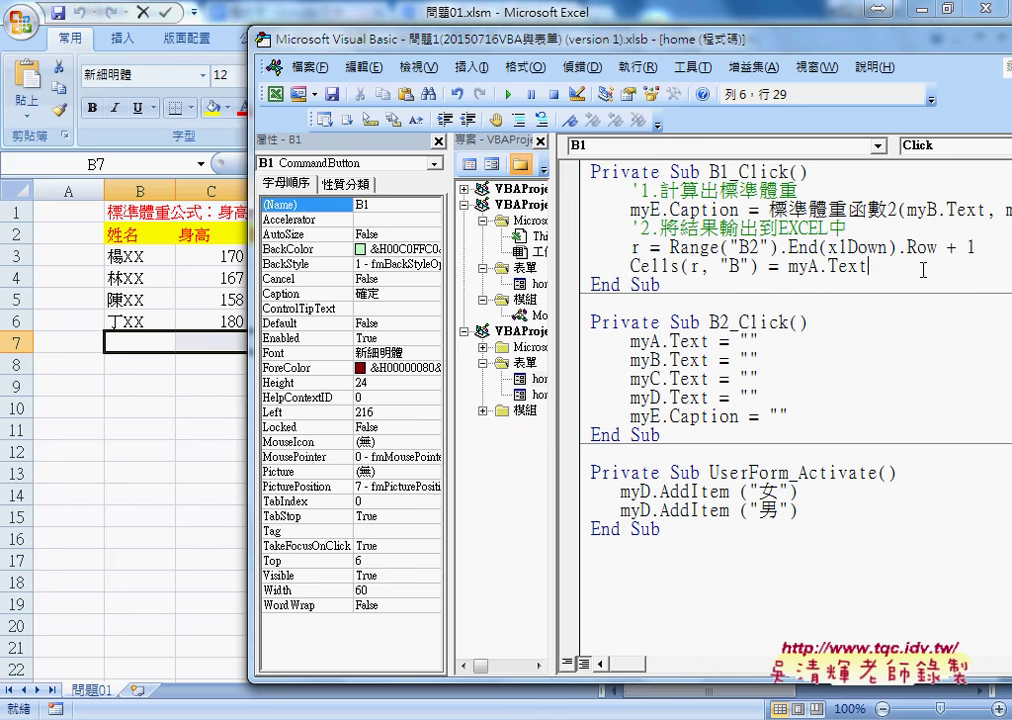
key("Return")
key("ctrl+v")
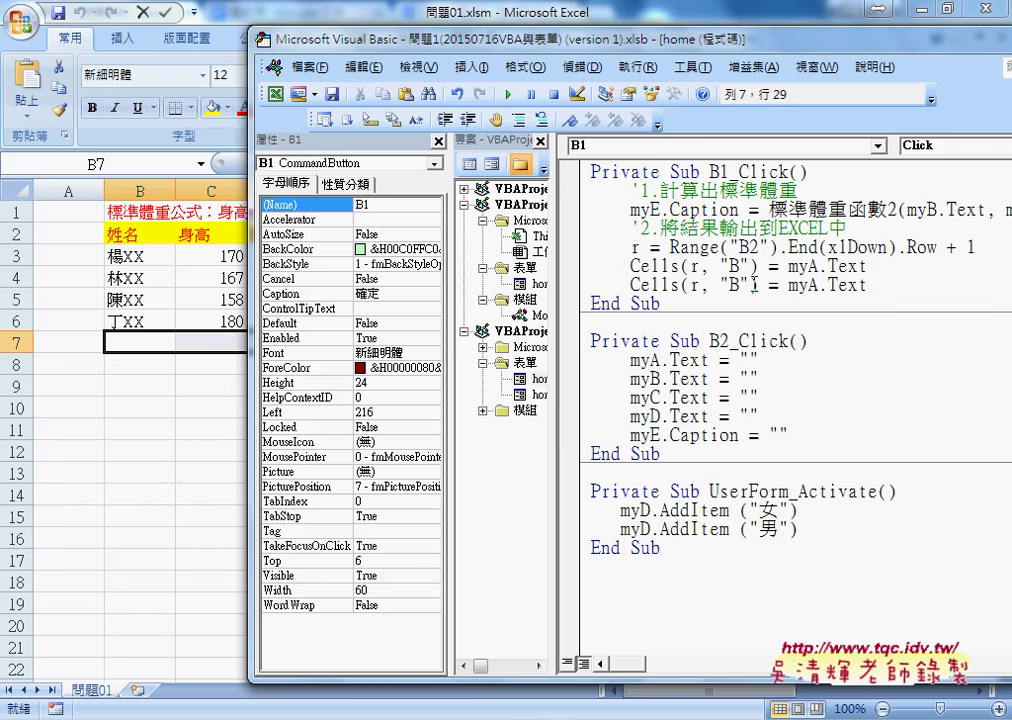
double_click(735, 286)
type("C")
left_click_drag(818, 286, 806, 286)
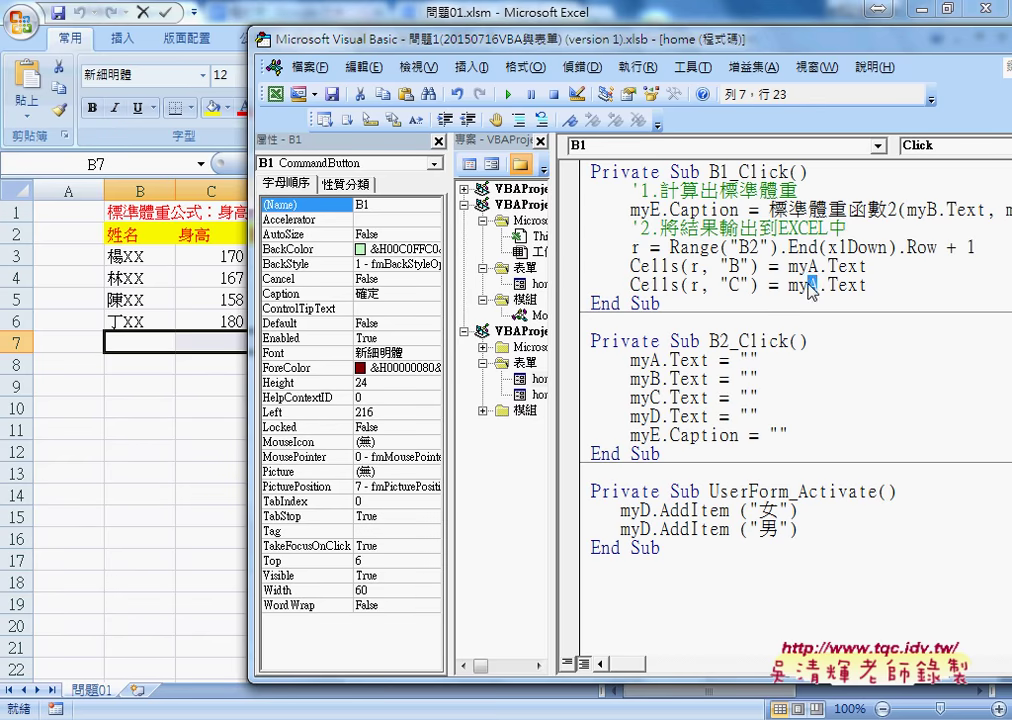
type("B")
Step: Add copies writing myC into column D and myD into column E
left_click(870, 286)
key("Return")
key("ctrl+v")
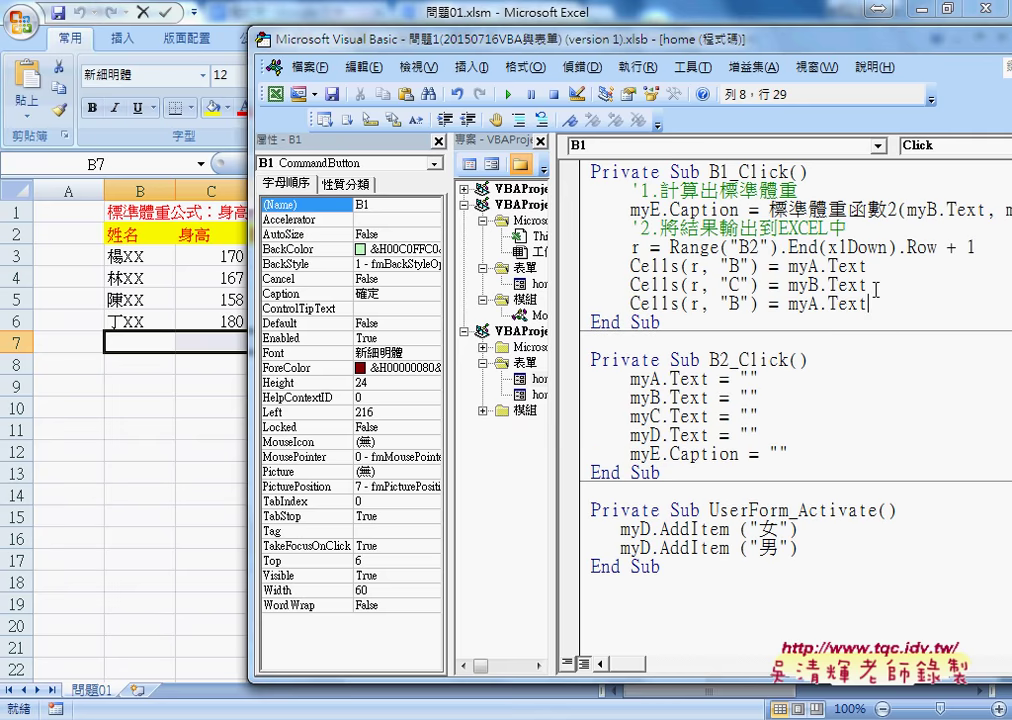
double_click(733, 303)
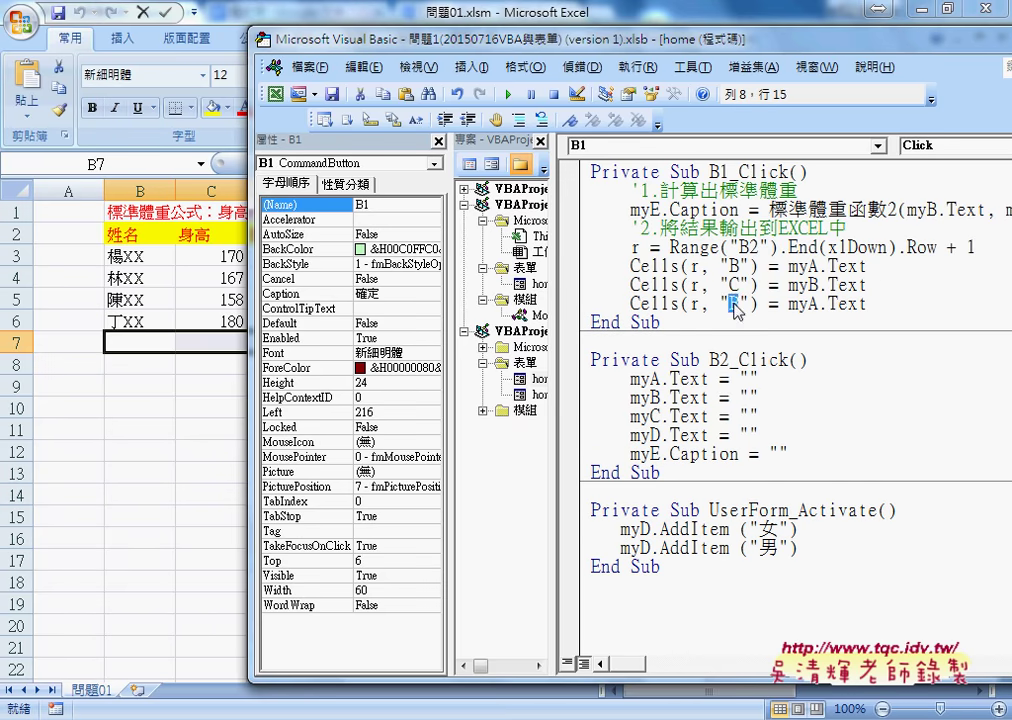
type("D")
key("Right")
key("Right")
key("Right")
key("shift+Right")
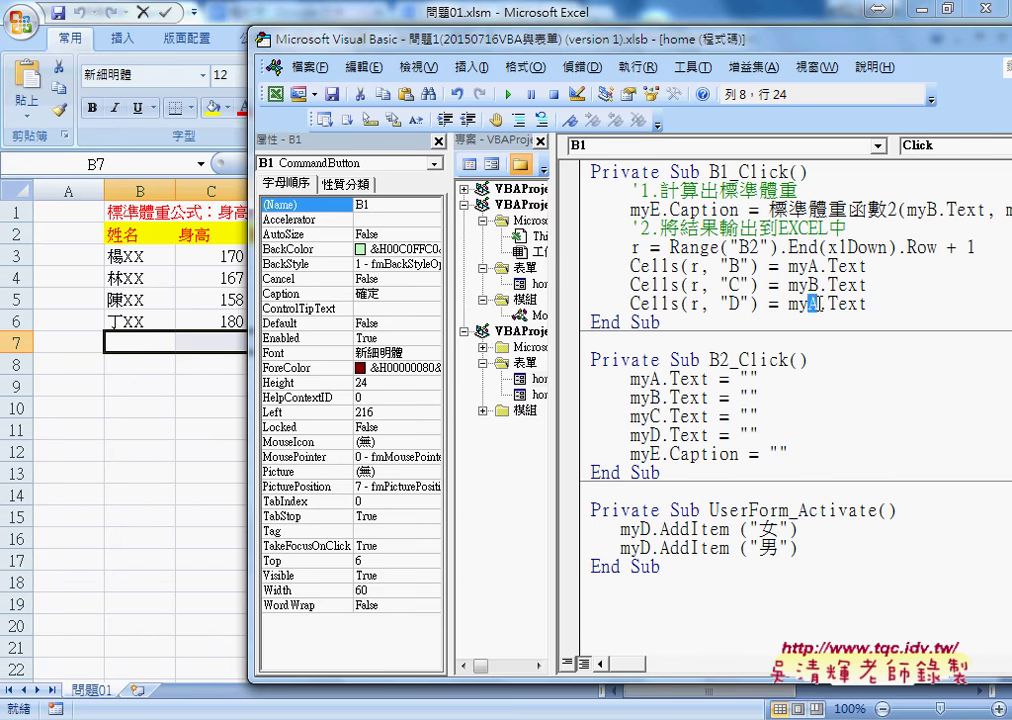
type("C")
key("Right")
key("Right")
key("Right")
key("Right")
key("Right")
key("Return")
key("ctrl+v")
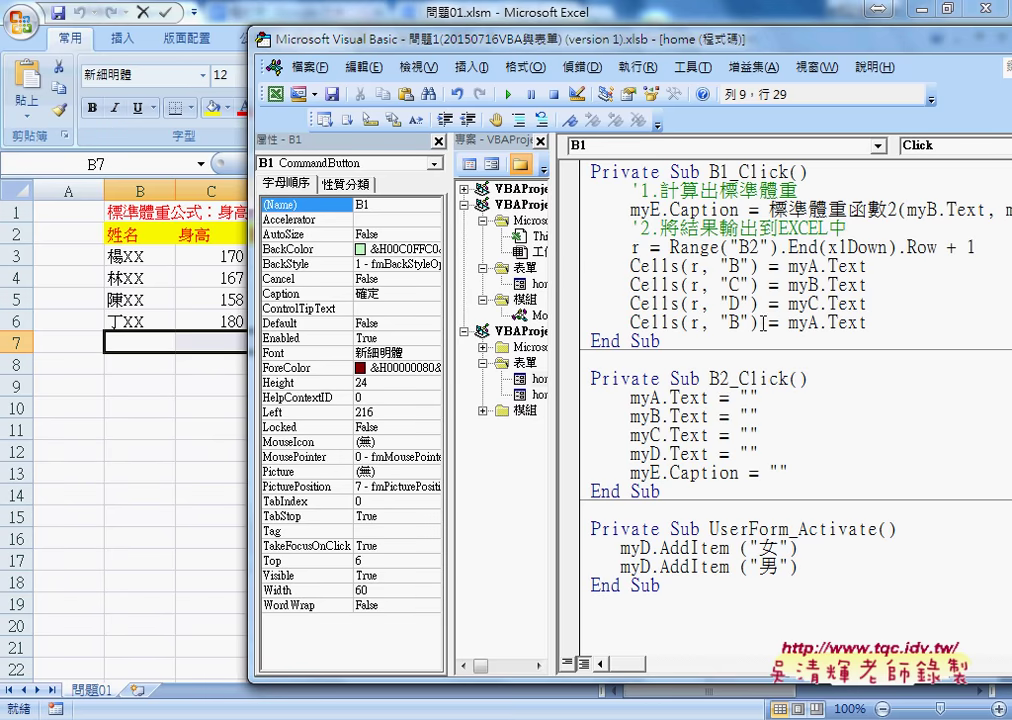
double_click(737, 322)
type("E")
left_click_drag(817, 322, 809, 322)
type("D")
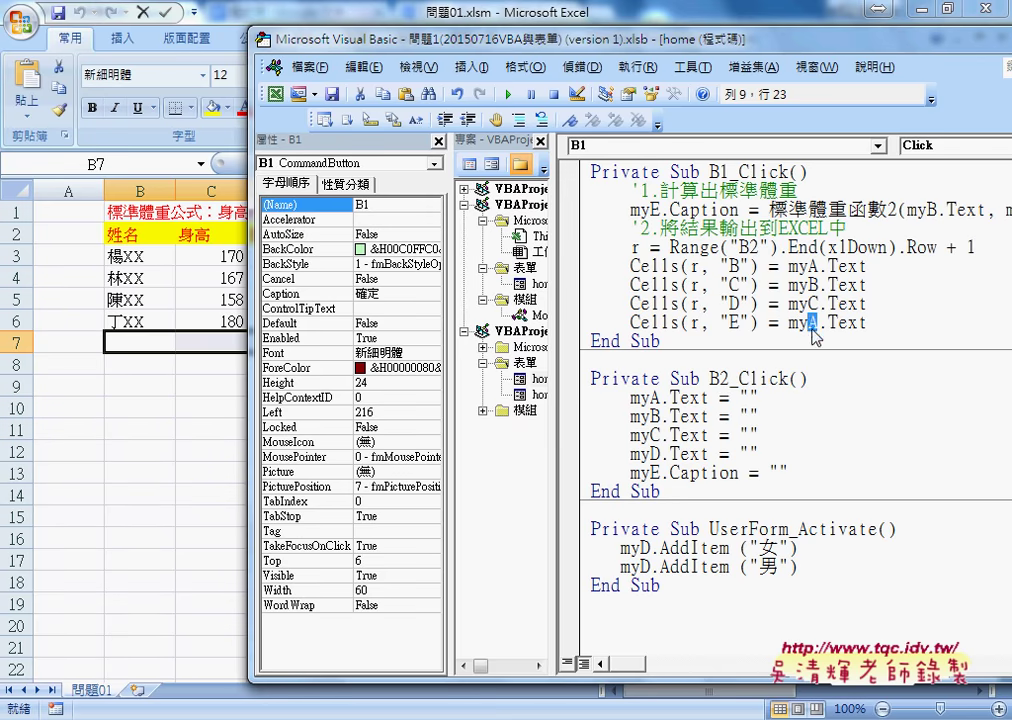
Step: Paste one more Cells line and change its column letter to F
left_click(880, 322)
key("Return")
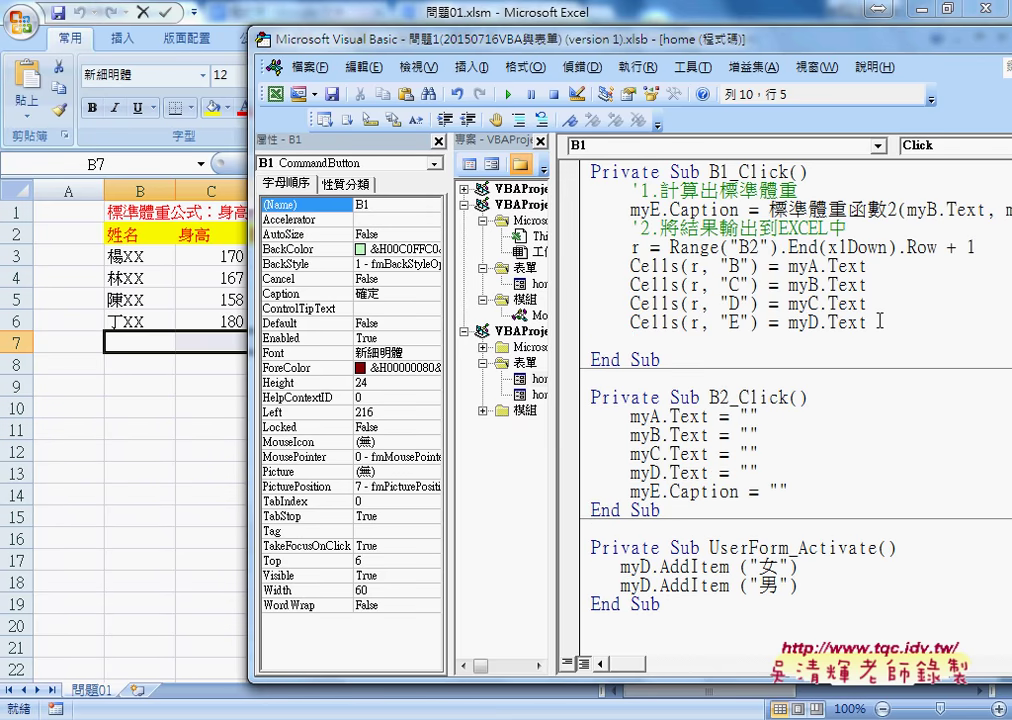
key("ctrl+v")
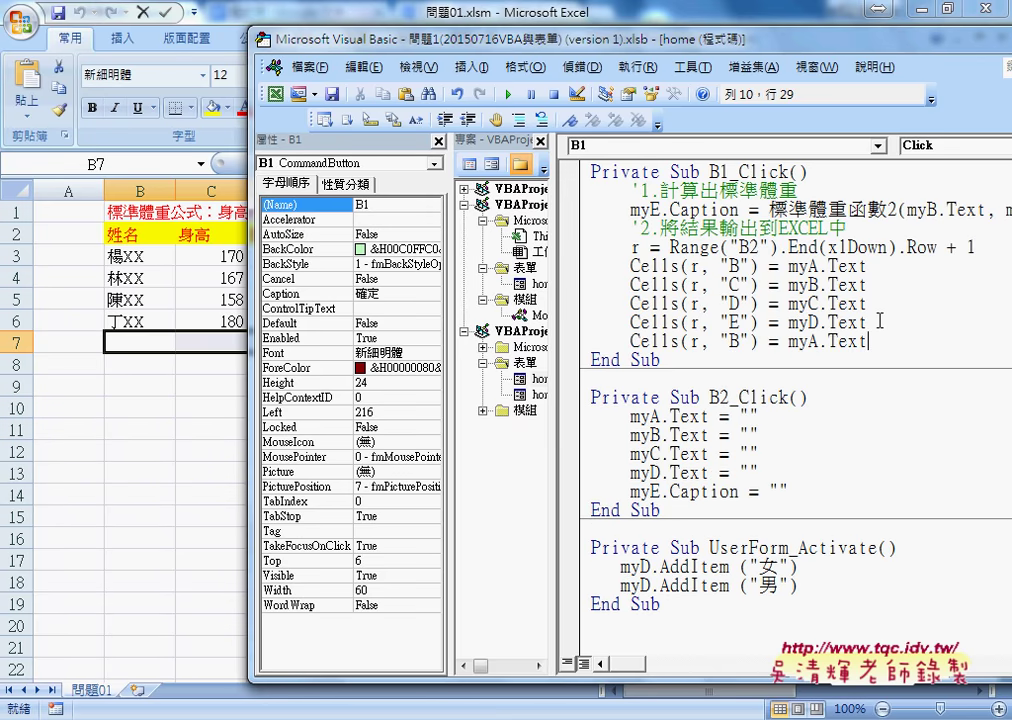
double_click(738, 341)
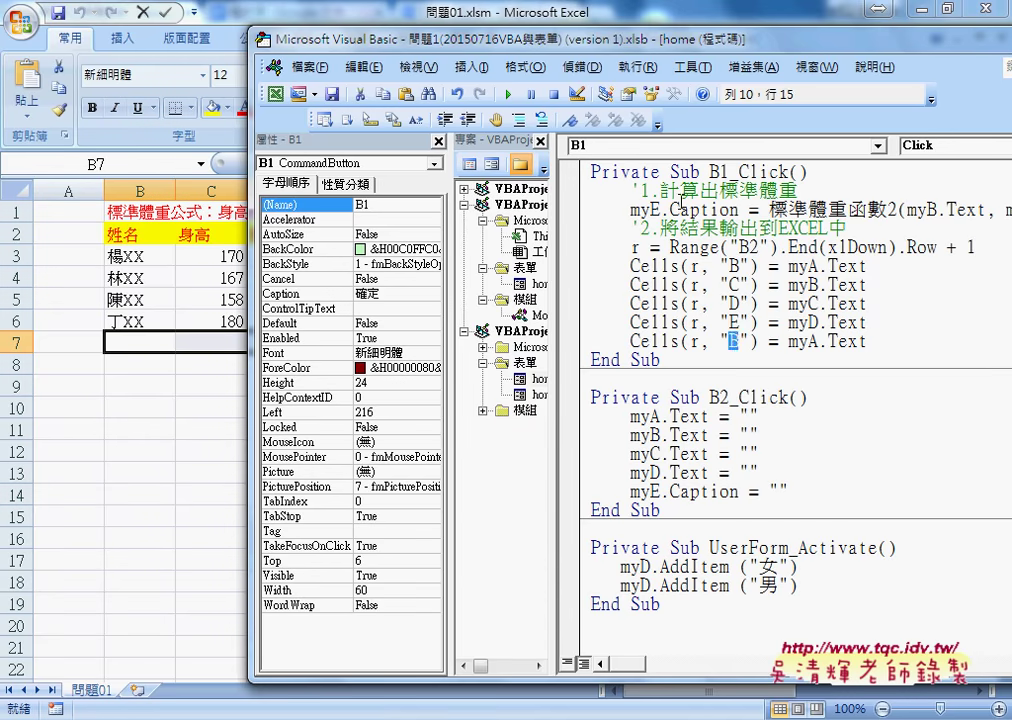
type("F")
mouse_move(490, 53)
left_mouse_down()
mouse_move(737, 70)
mouse_move(457, 17)
left_mouse_up()
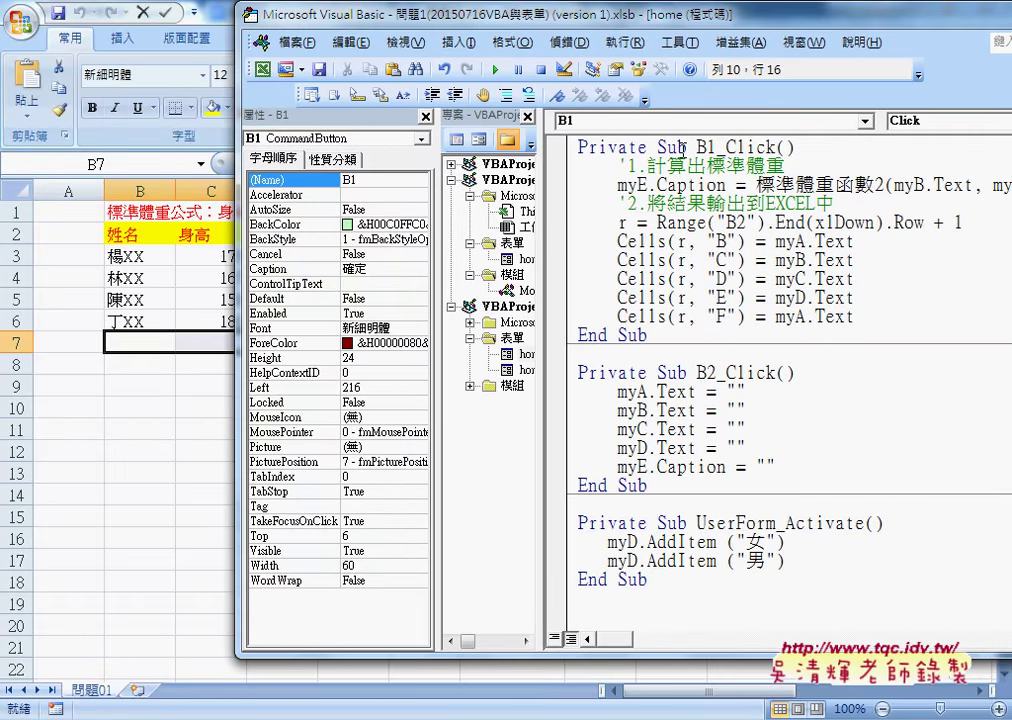
Step: Replace myA.Text with myE.Caption in the column F Cells line
left_click_drag(803, 317, 865, 319)
key("Delete")
type(".")
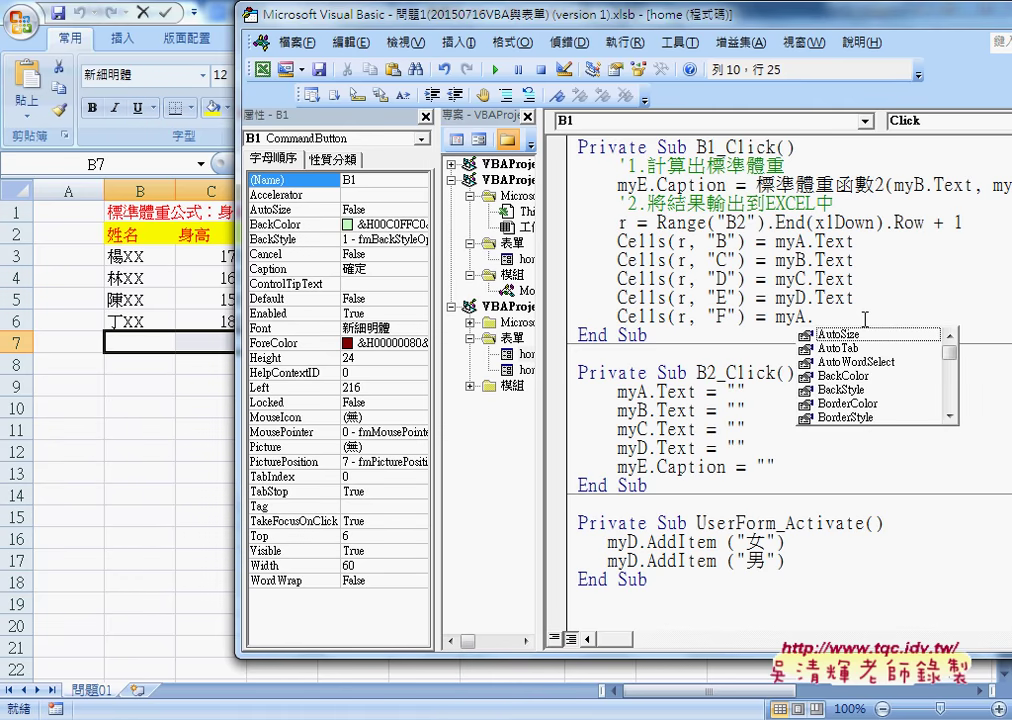
type("c")
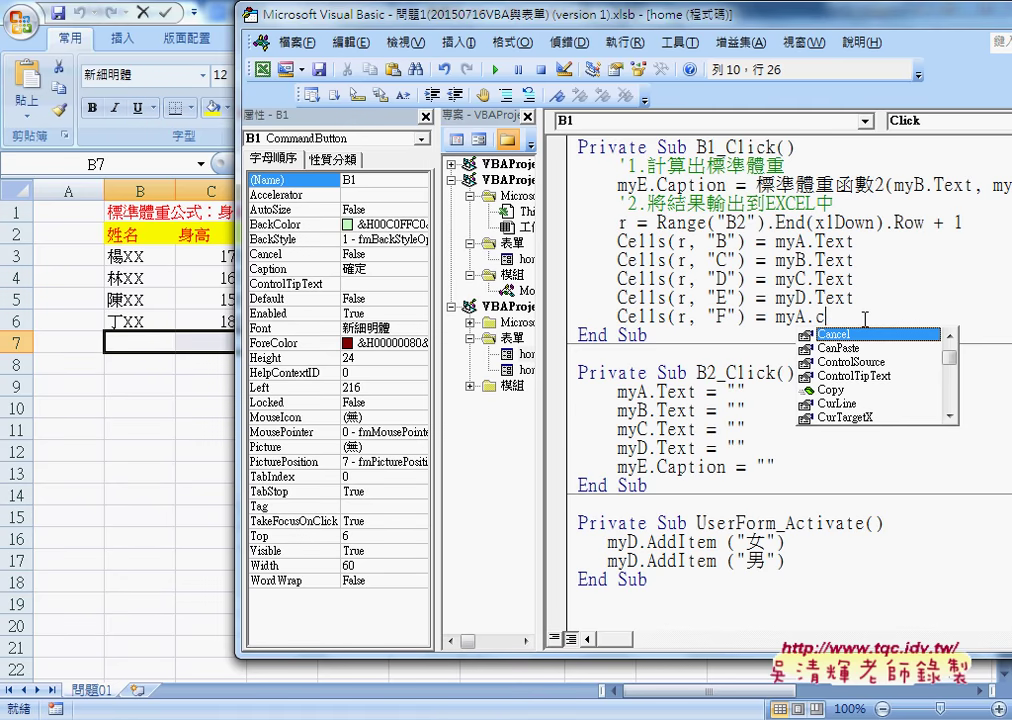
type("a")
key("Left")
key("Left")
key("Left")
key("Left")
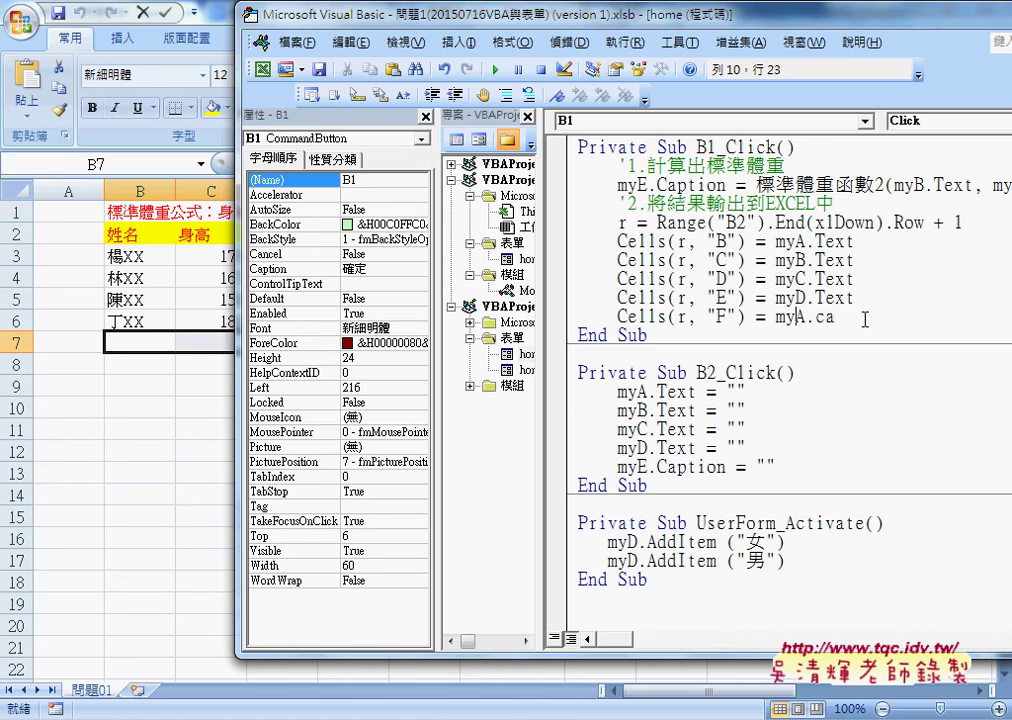
key("Delete")
type("E")
key("Delete")
key("Delete")
key("Delete")
type(".c")
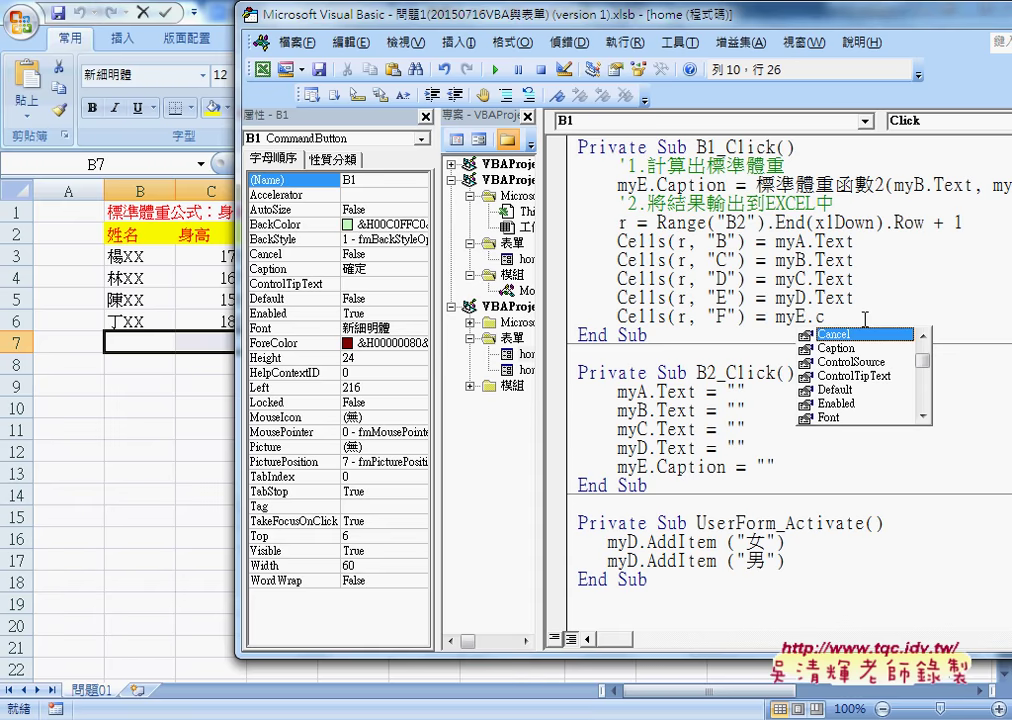
key("Down")
key("space")
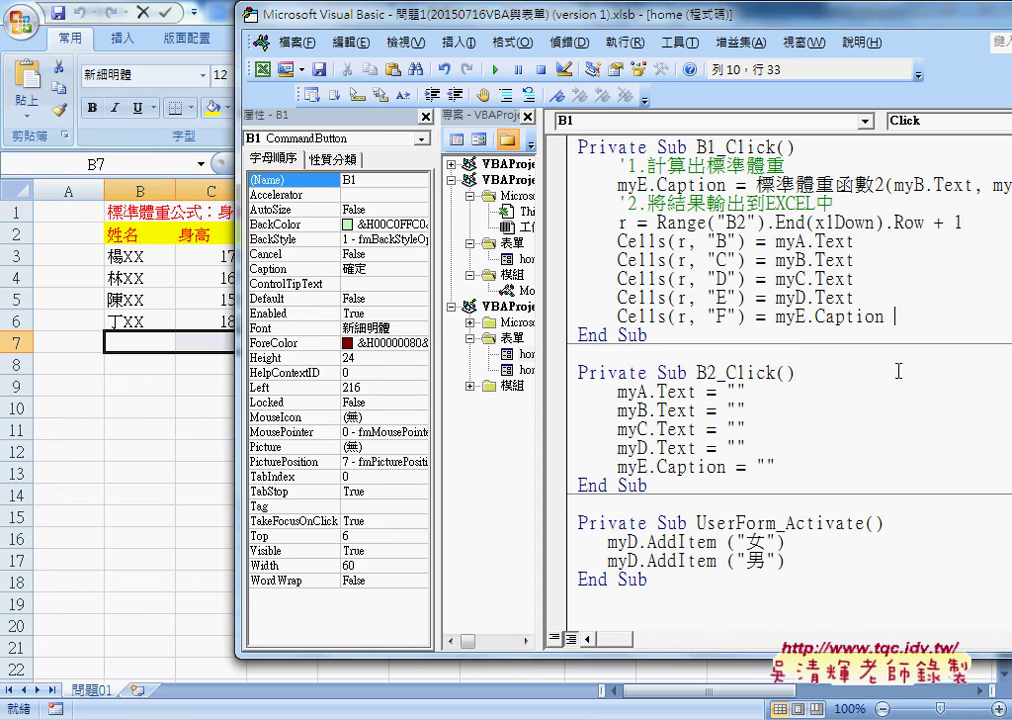
left_click_drag(884, 318, 807, 323)
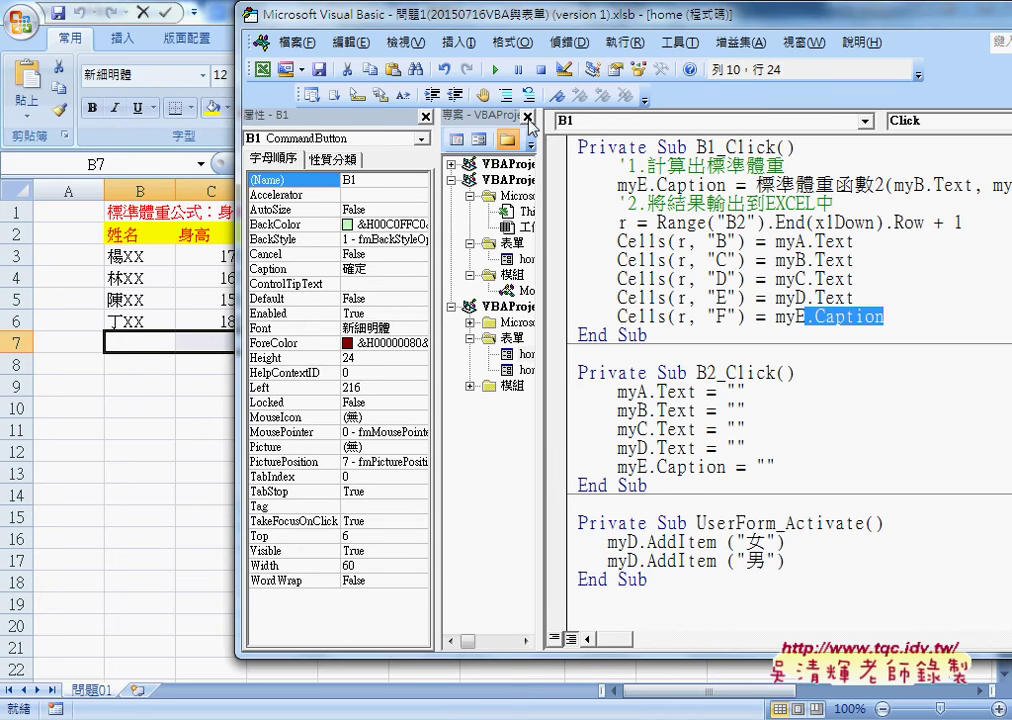
left_click(494, 69)
Step: Enter AAA, 180, 68, 女 and confirm, recording result 74.84 in row 7
left_click_drag(562, 229, 910, 248)
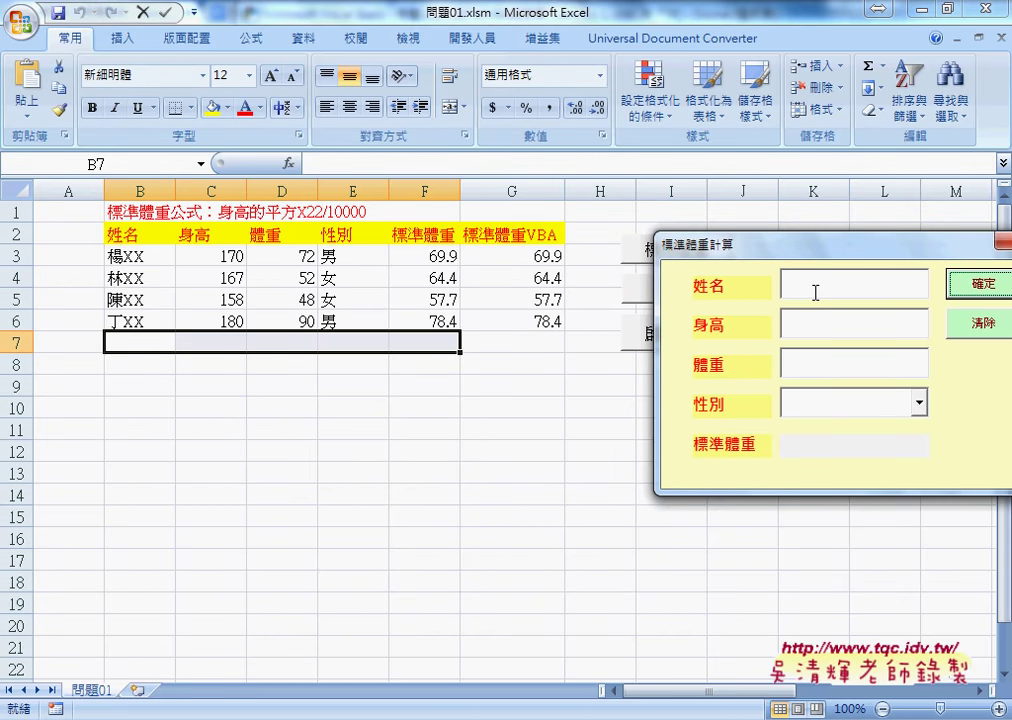
left_click(871, 297)
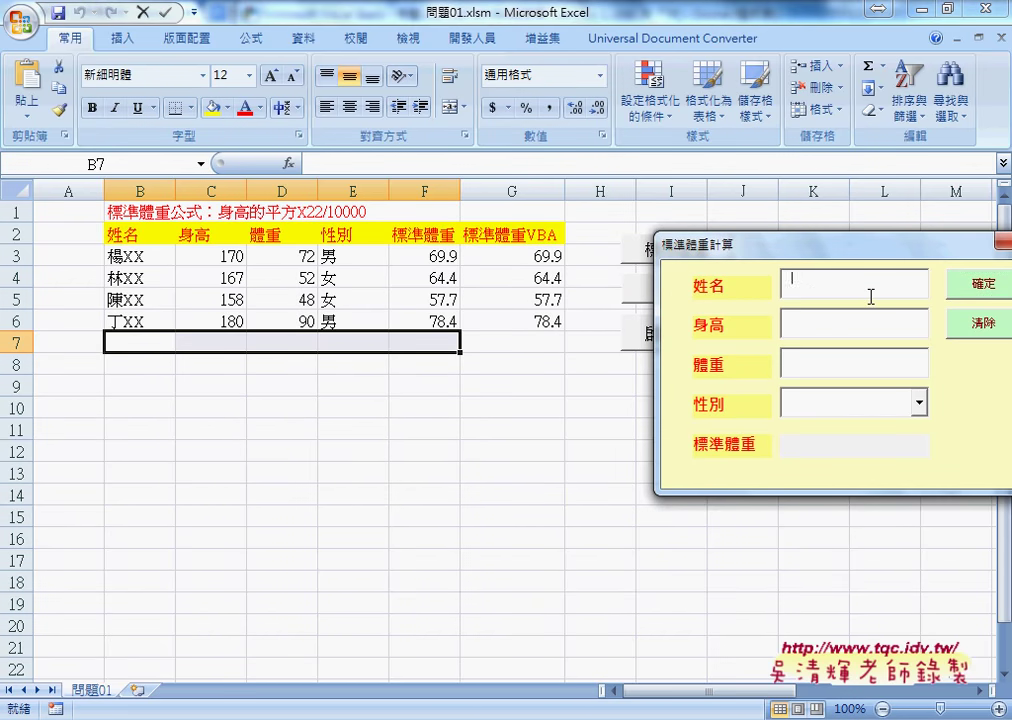
type("AAA")
key("Tab")
type("180")
key("Tab")
type("68")
key("Tab")
type("女")
left_click(983, 287)
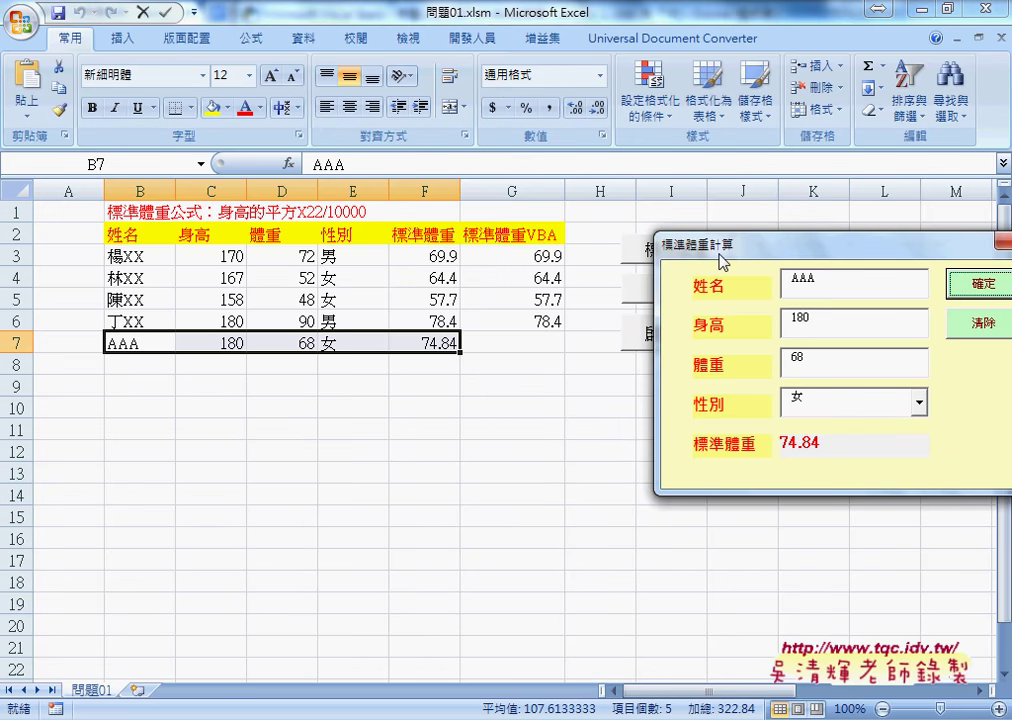
left_click_drag(720, 254, 574, 245)
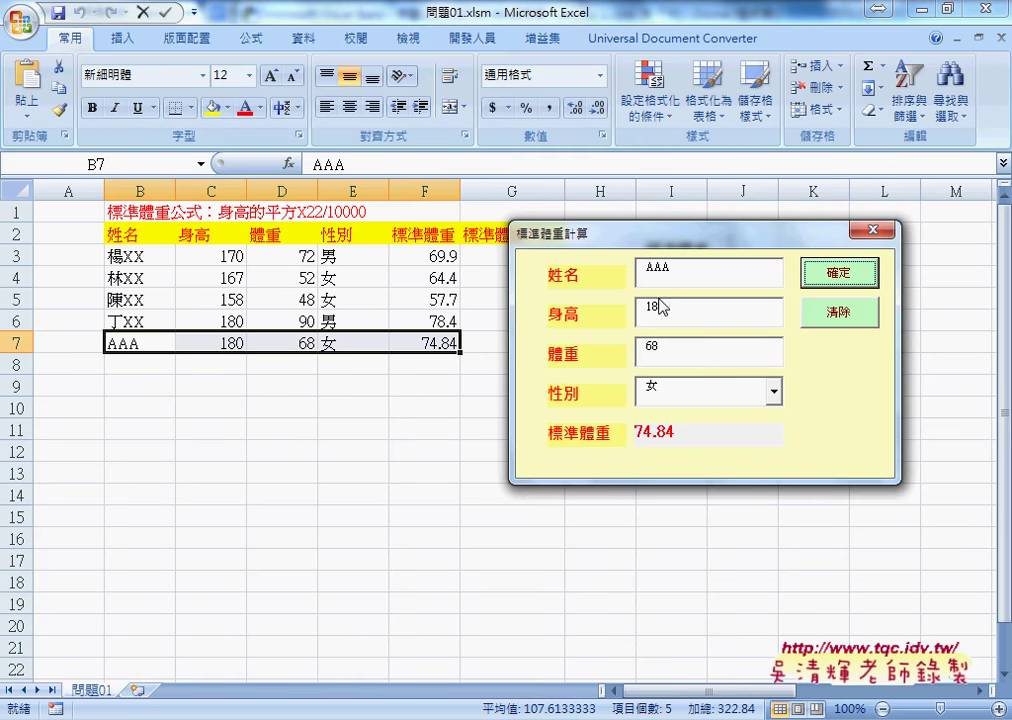
Step: Use the 清除 button to empty the name, height, weight, sex and result fields
left_click(677, 267)
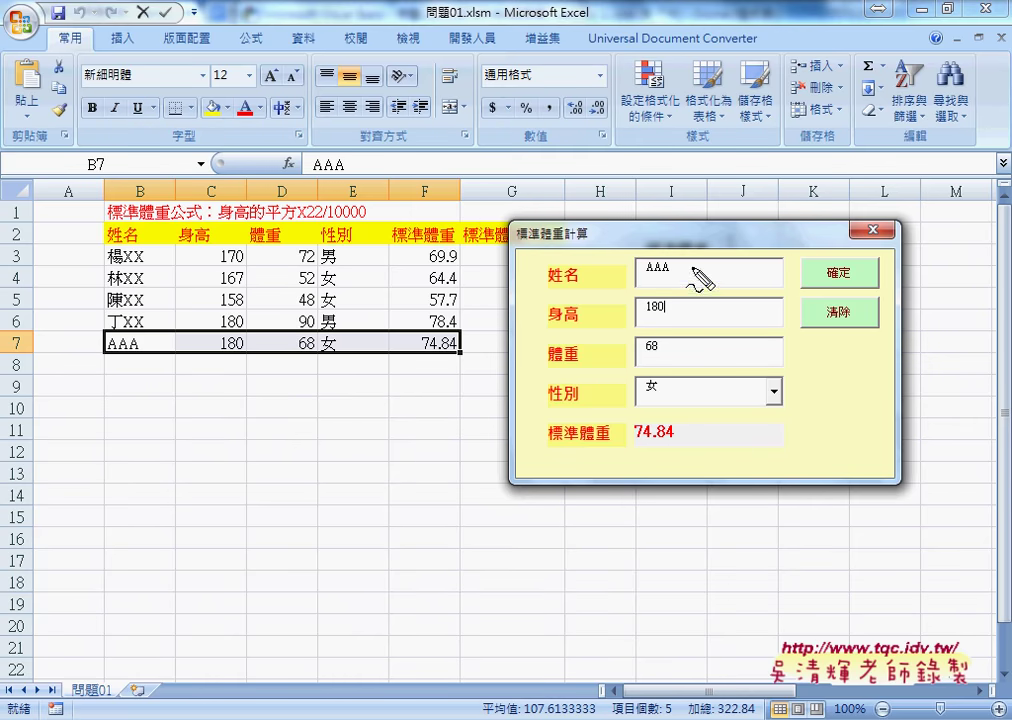
left_click_drag(691, 265, 709, 265)
left_click_drag(694, 274, 735, 264)
left_click_drag(698, 312, 732, 306)
left_click_drag(746, 297, 745, 312)
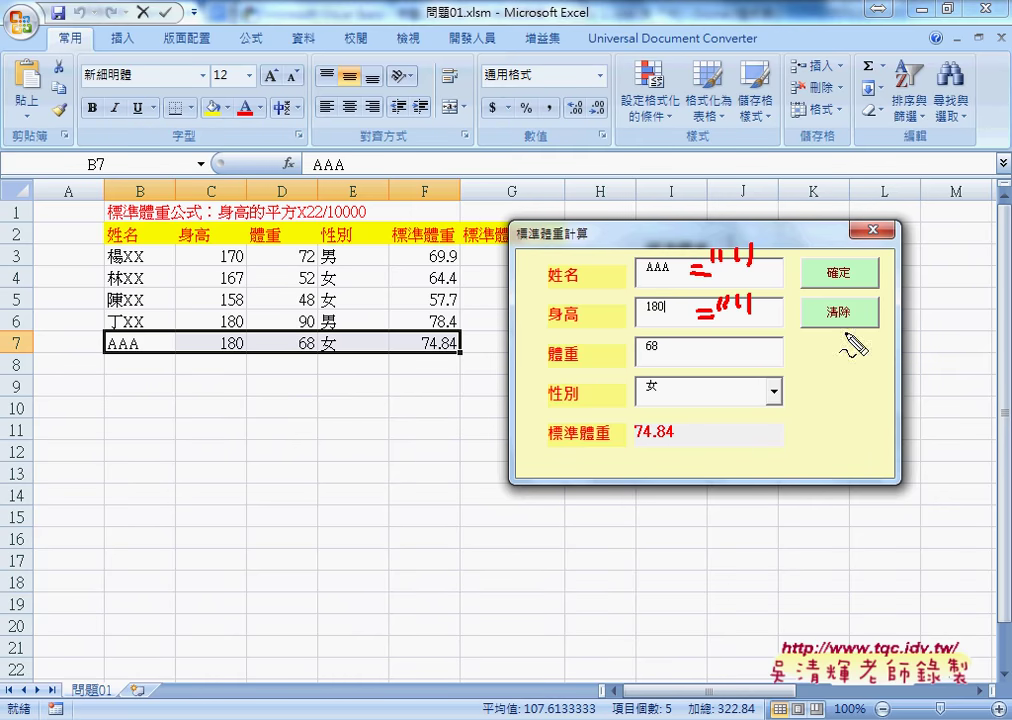
mouse_move(854, 343)
left_mouse_down()
mouse_move(872, 330)
mouse_move(837, 338)
left_mouse_up()
key("Escape")
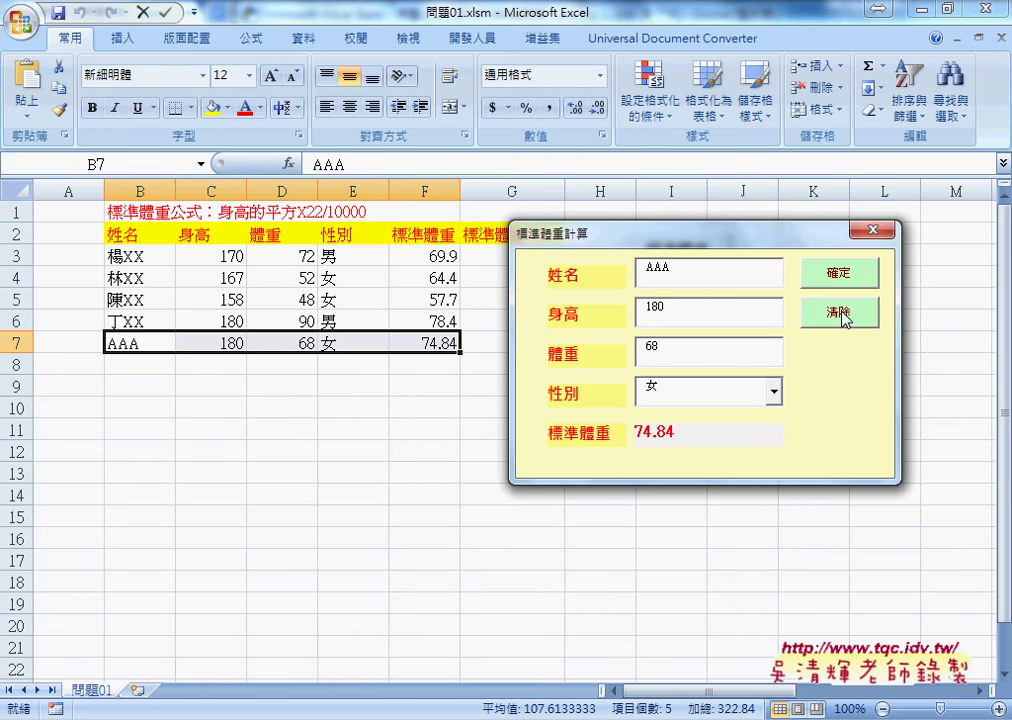
left_click(845, 317)
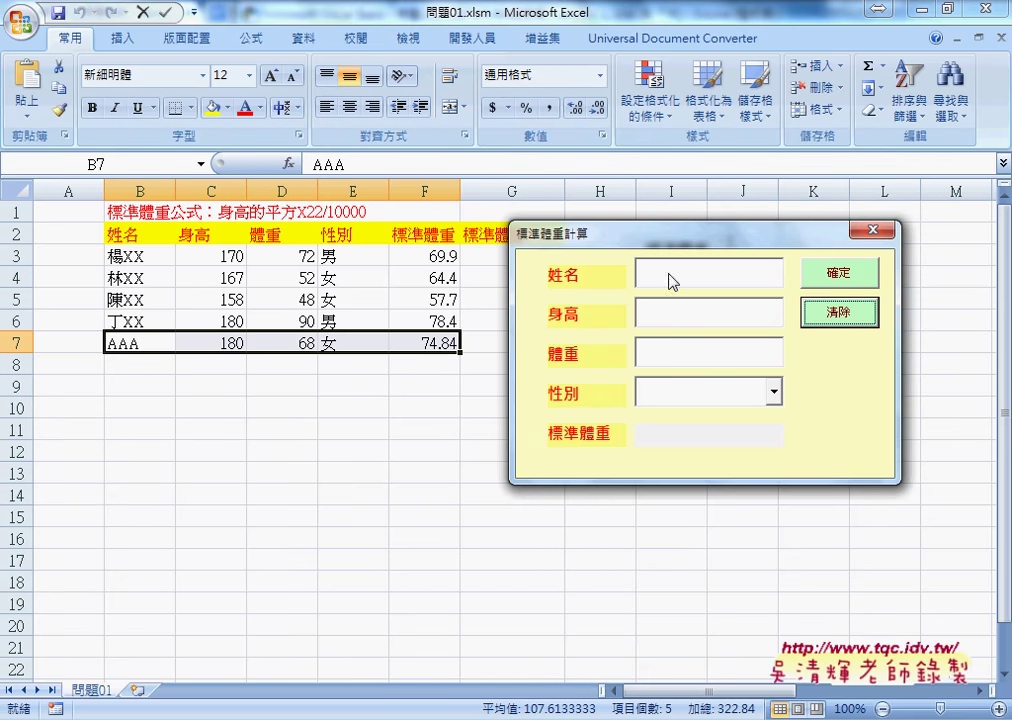
Step: Close the running form and select each control in the form design
mouse_move(592, 248)
left_mouse_down()
mouse_move(635, 210)
mouse_move(621, 228)
mouse_move(585, 233)
left_mouse_up()
left_click(868, 216)
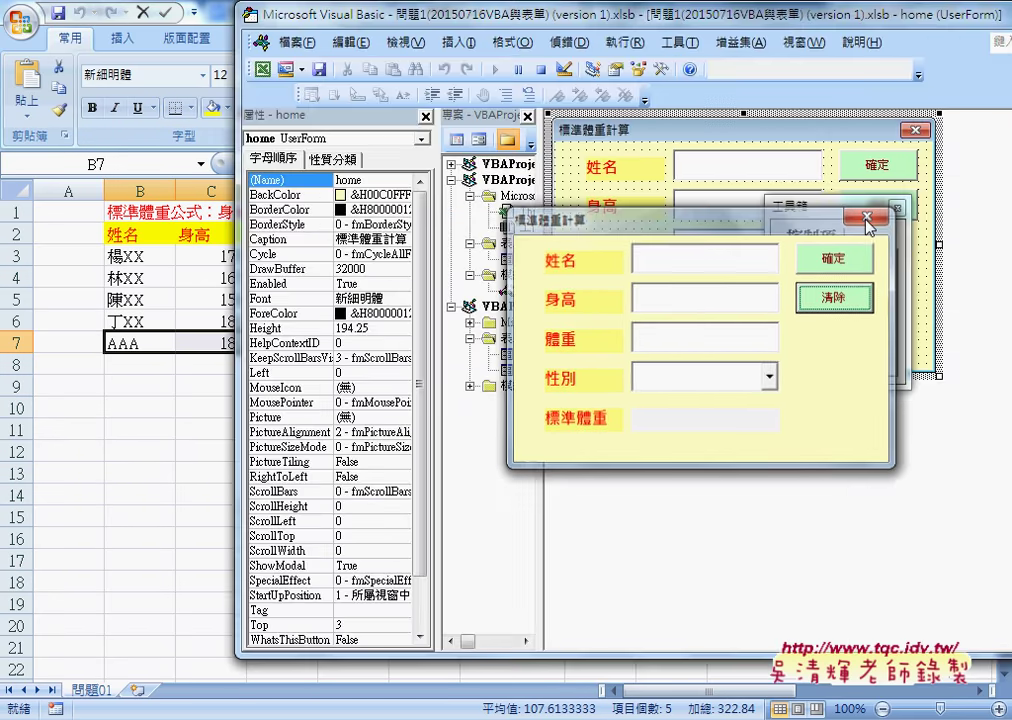
left_click(876, 172)
left_click(760, 168)
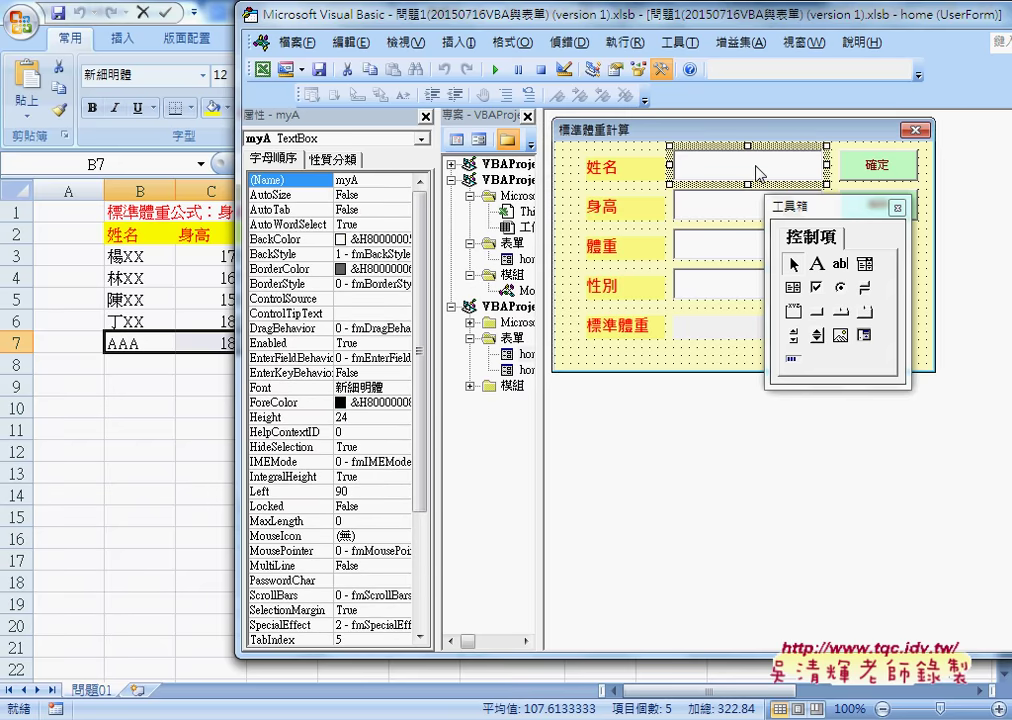
left_click(712, 205)
left_click(710, 250)
left_click(704, 301)
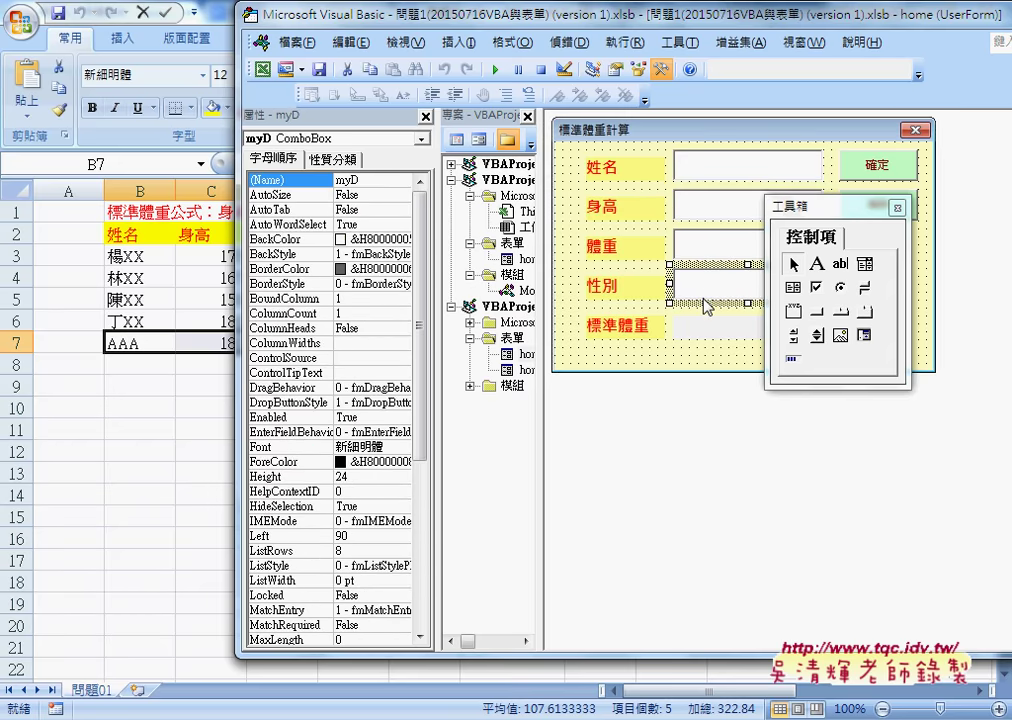
left_click(710, 334)
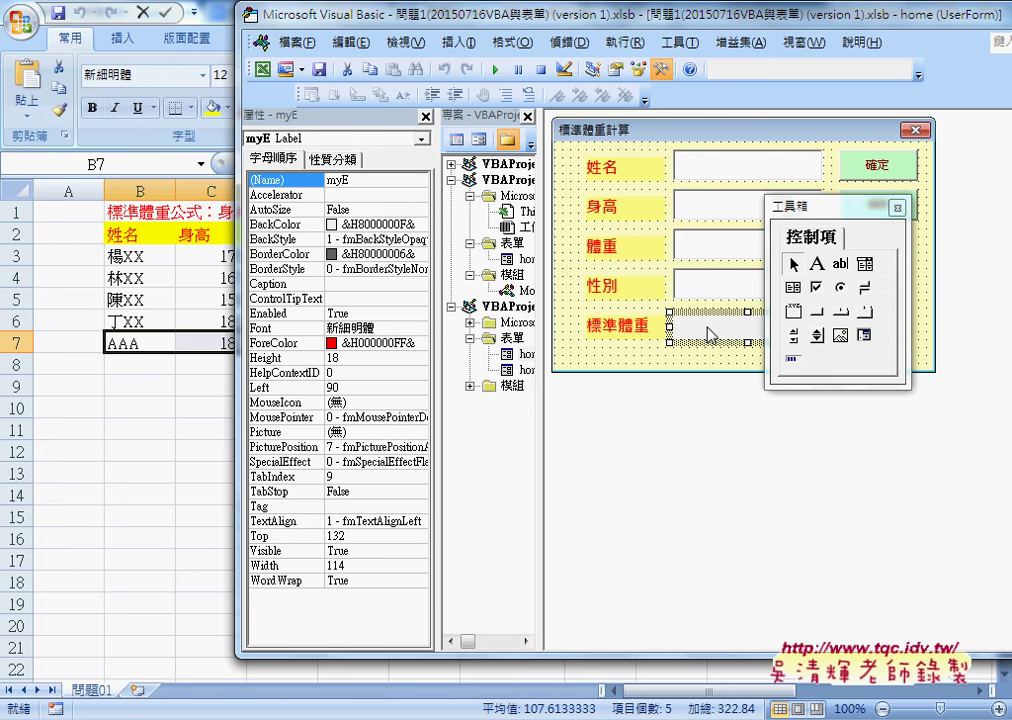
Step: Move the Toolbox aside and open the 確定 button's B1_Click code
left_click_drag(860, 205, 820, 402)
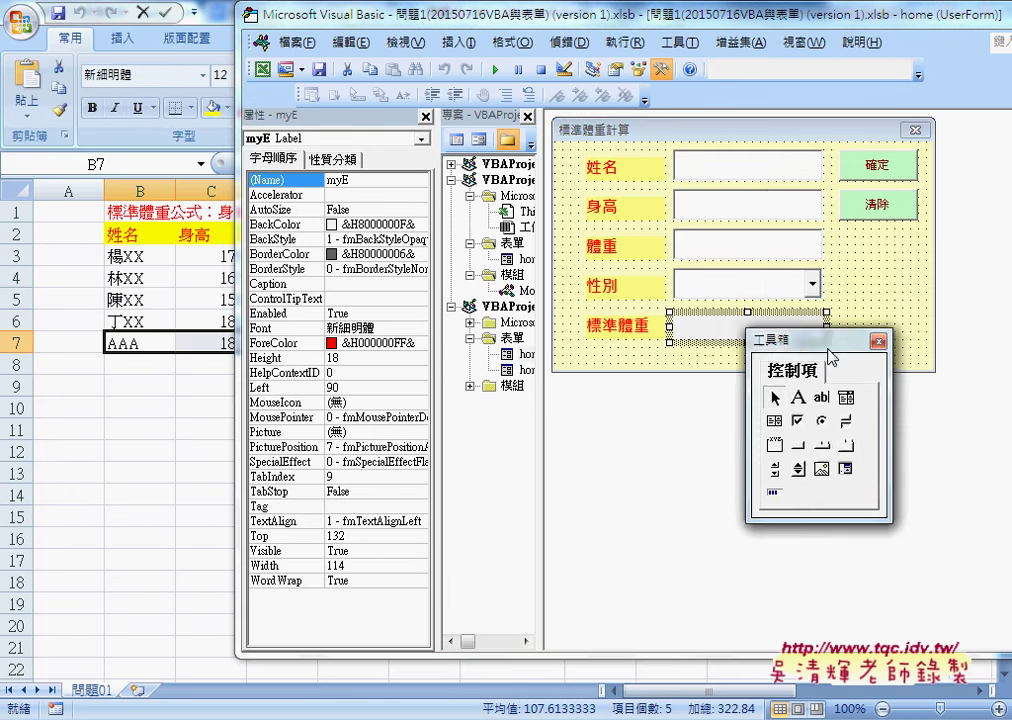
left_click(878, 165)
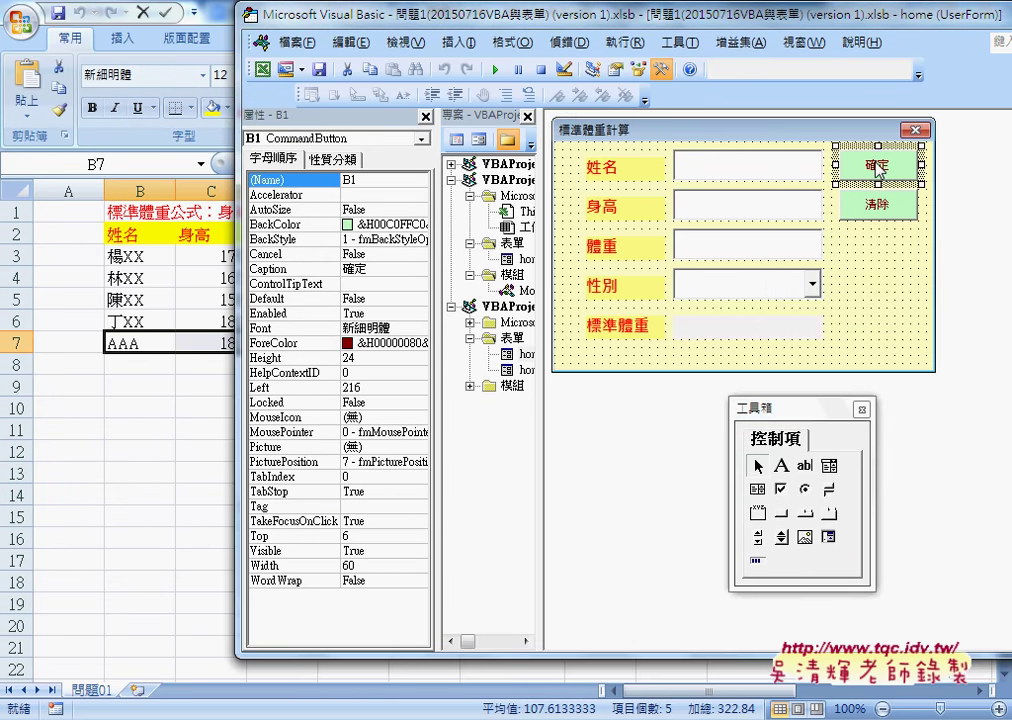
double_click(876, 162)
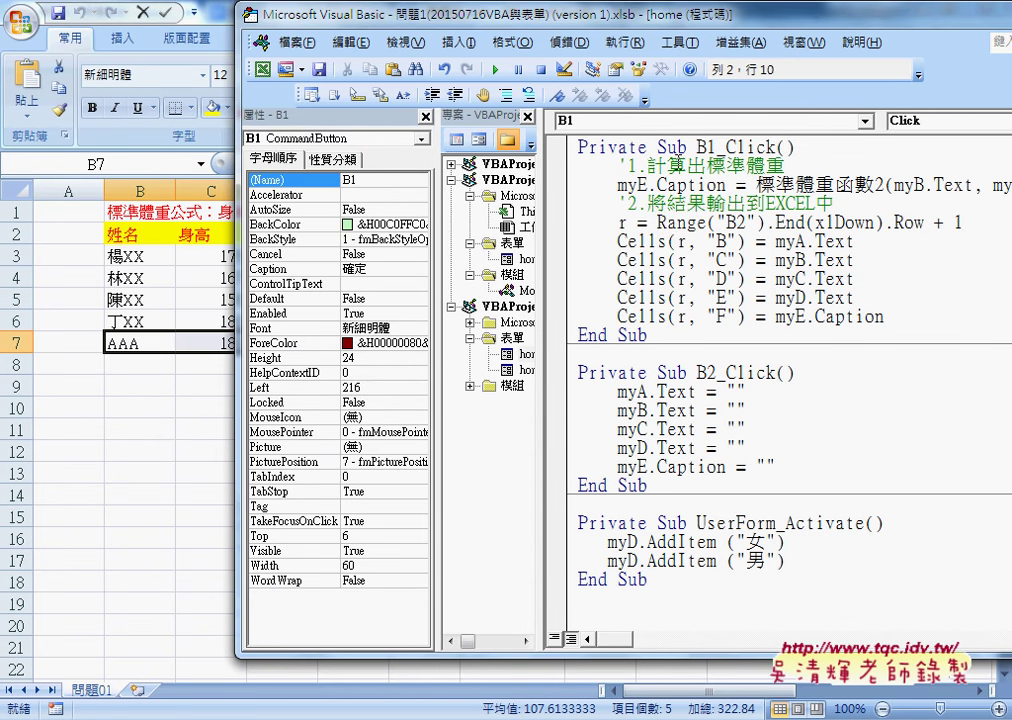
left_click(688, 205)
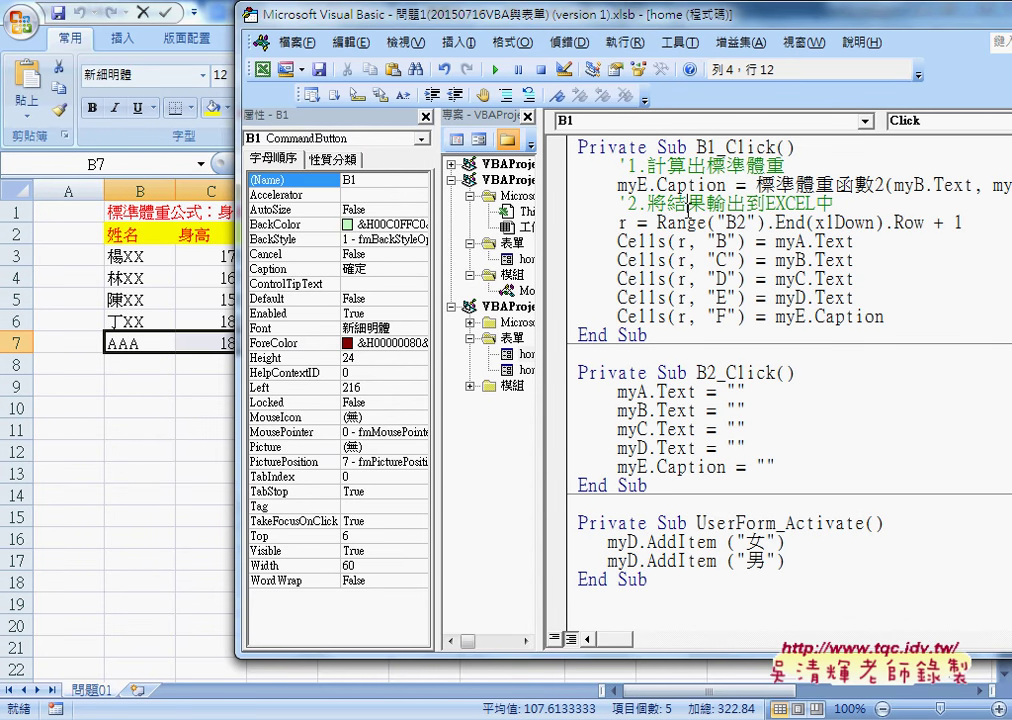